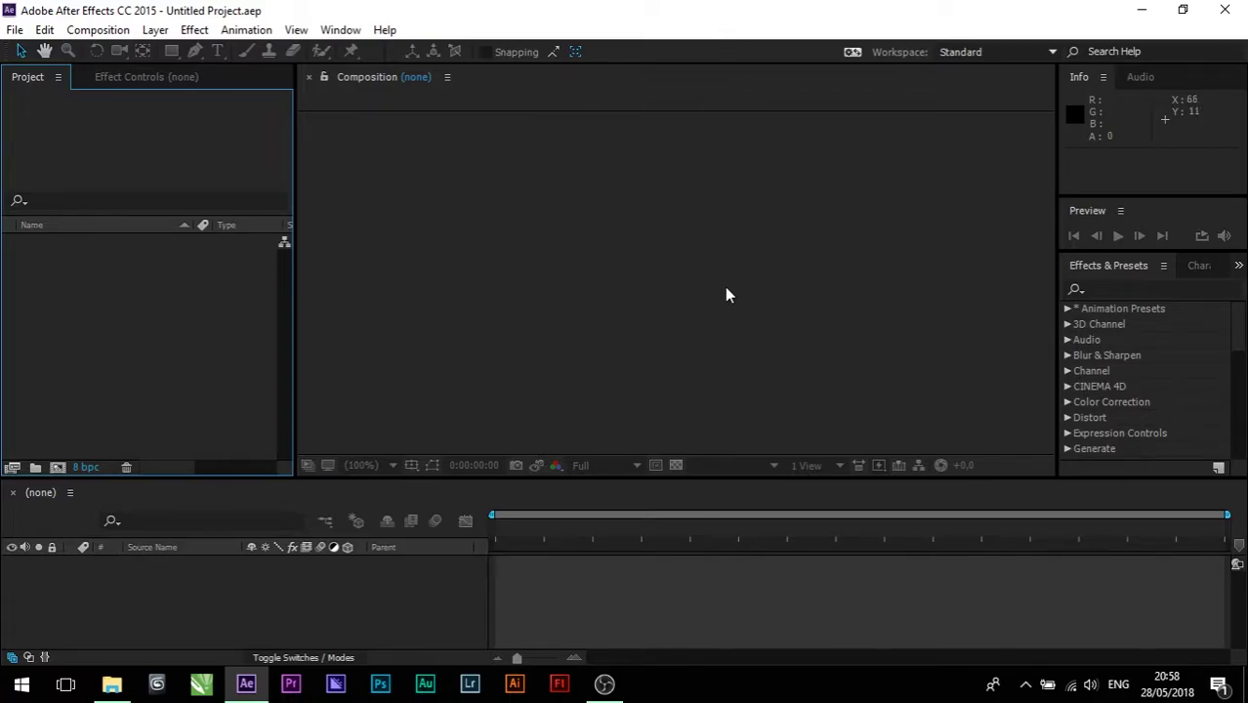
Step: Play satria tracking.mp4 from the DATA1 (D:) drive in VLC media player
click(111, 686)
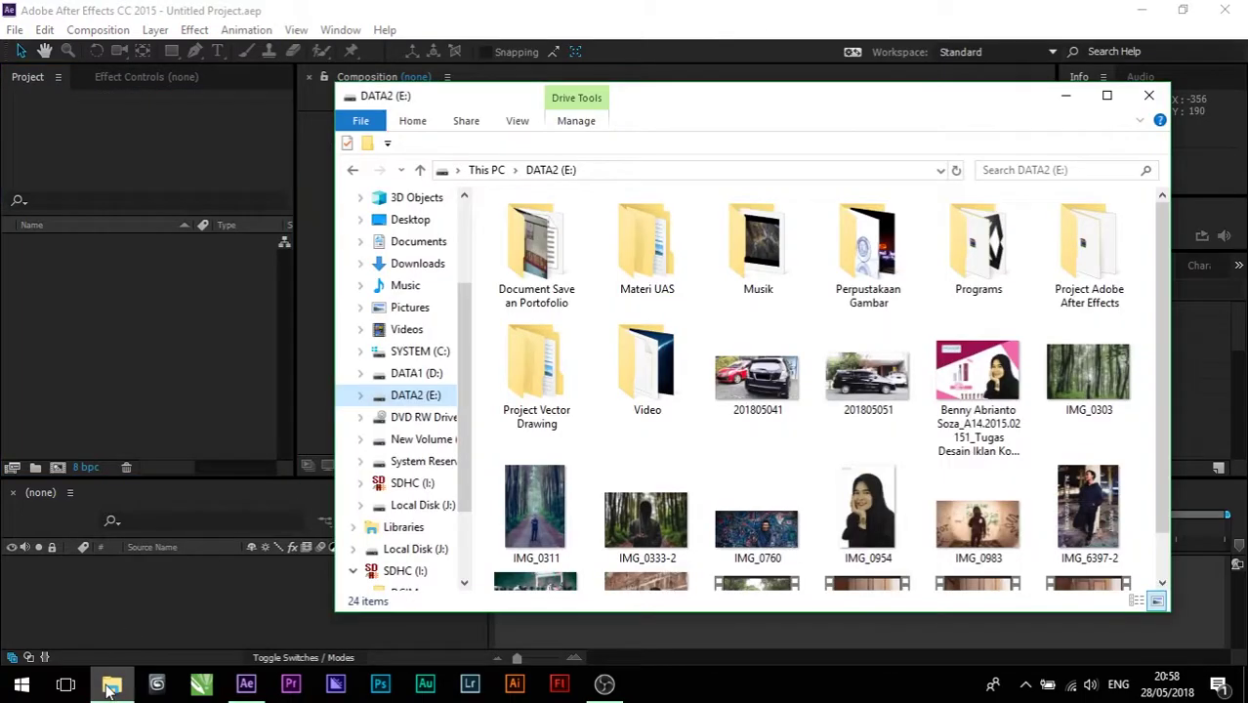
click(418, 378)
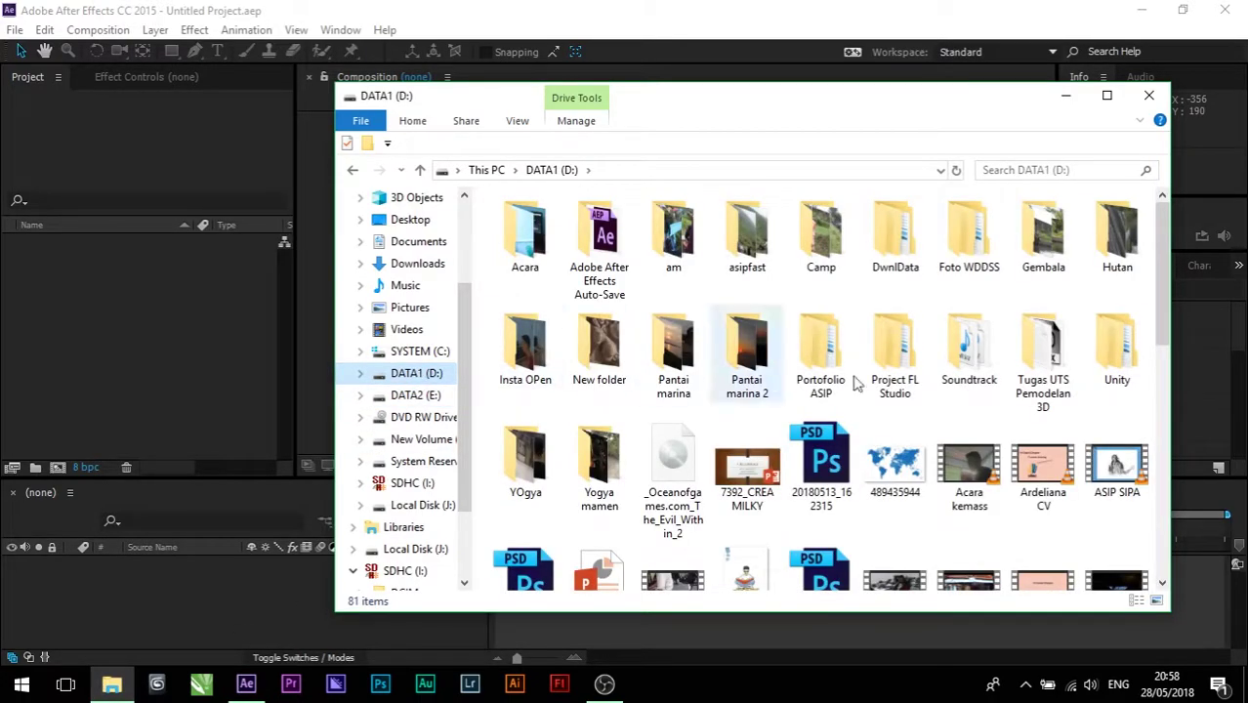
scroll(971, 451, down, 2)
scroll(977, 439, down, 5)
click(1040, 390)
double_click(1039, 389)
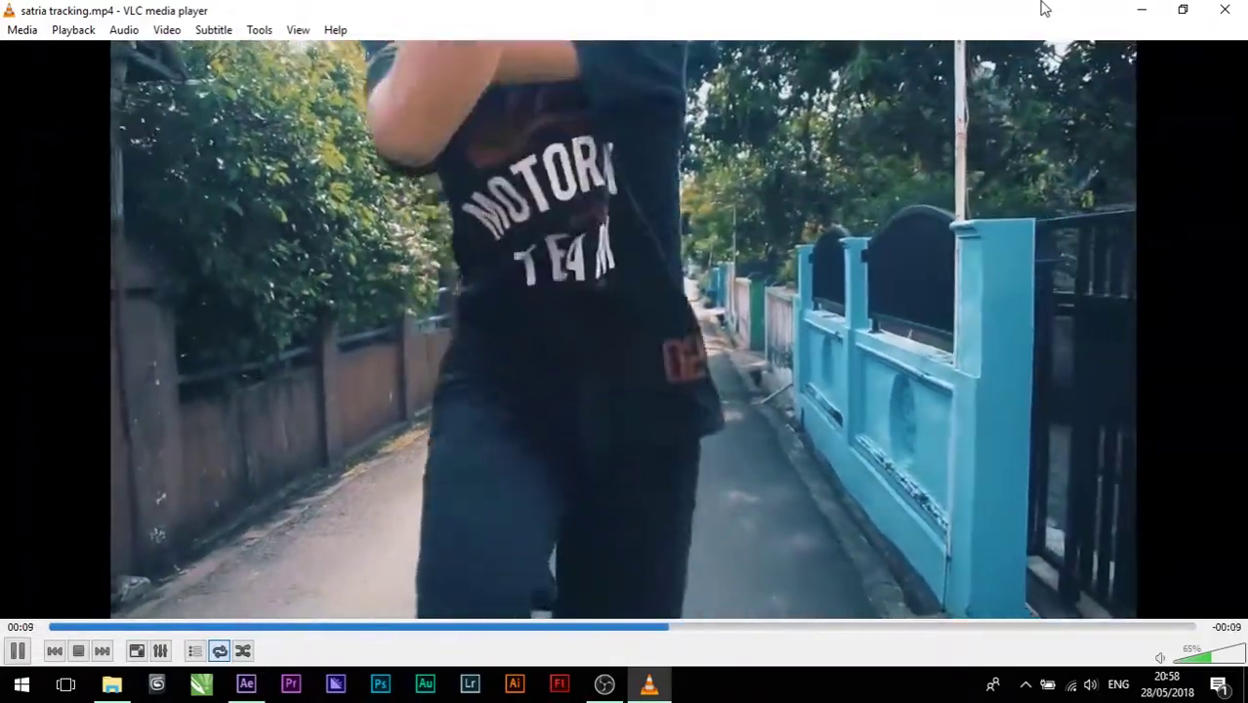
Step: Pause the reference clip at its title card and close VLC
key(space)
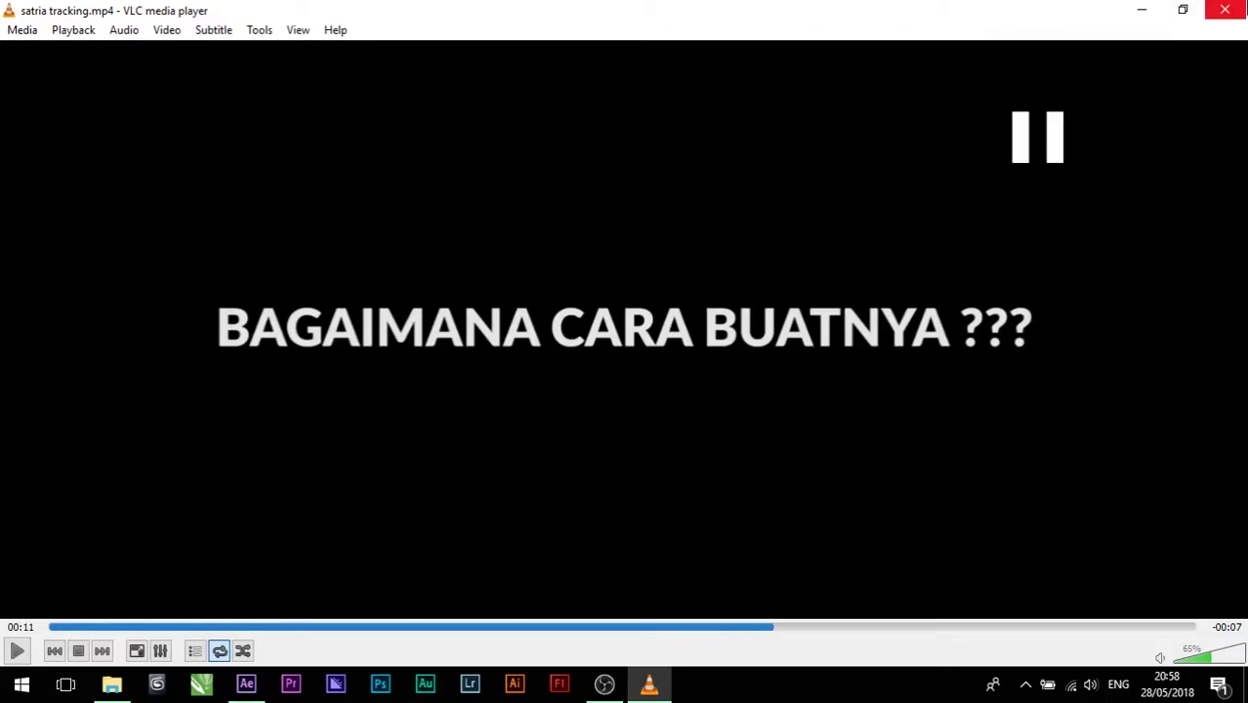
click(1224, 9)
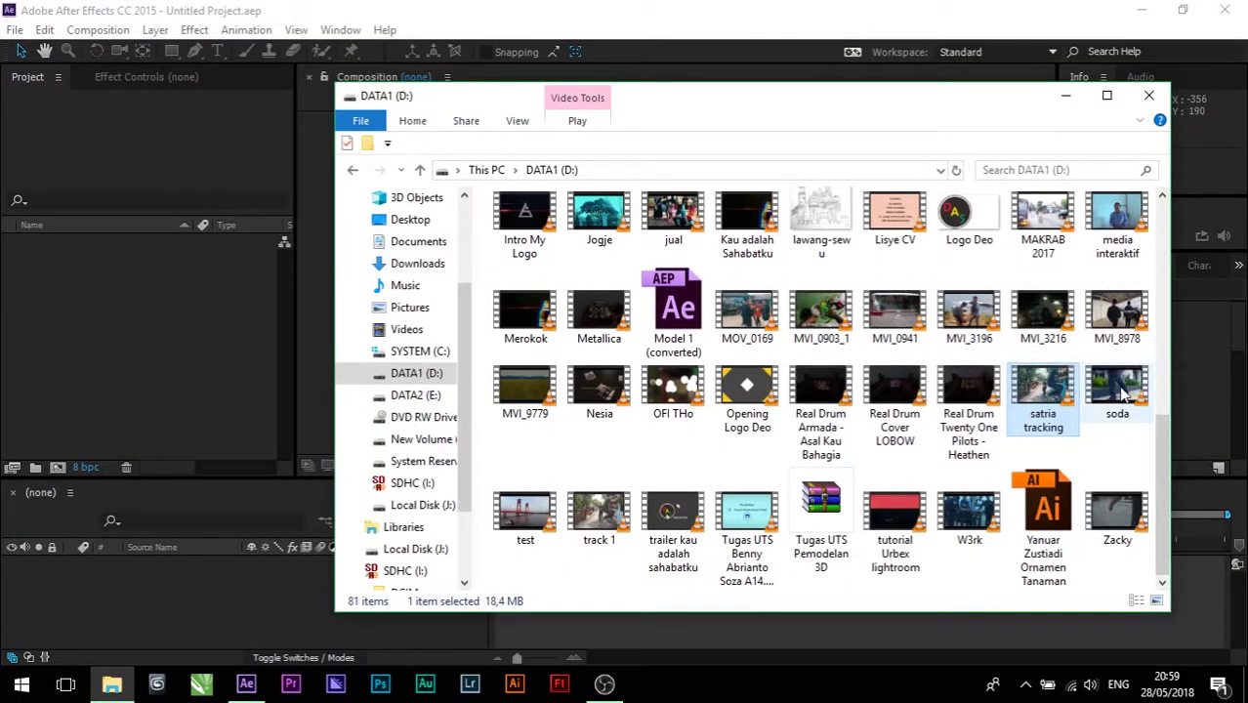
Step: Import MVI_0977.MP4 from the DATA2 (E:) drive into the After Effects Project panel
click(420, 395)
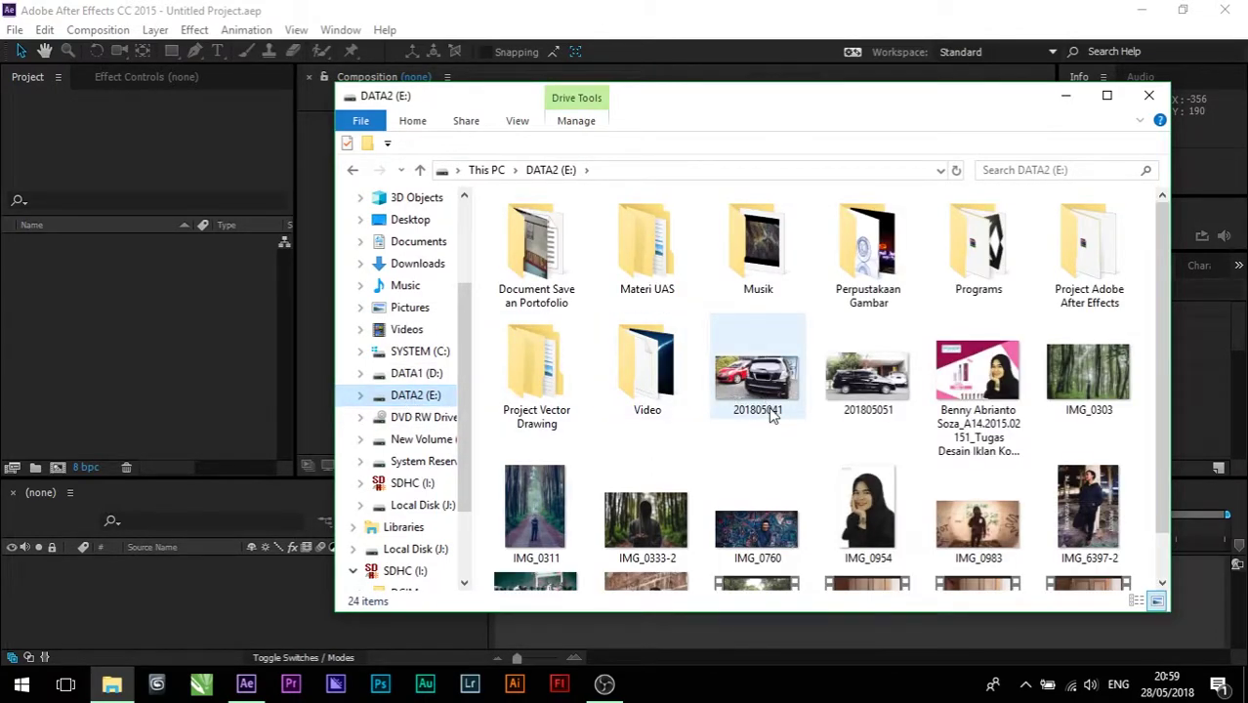
scroll(758, 405, down, 1)
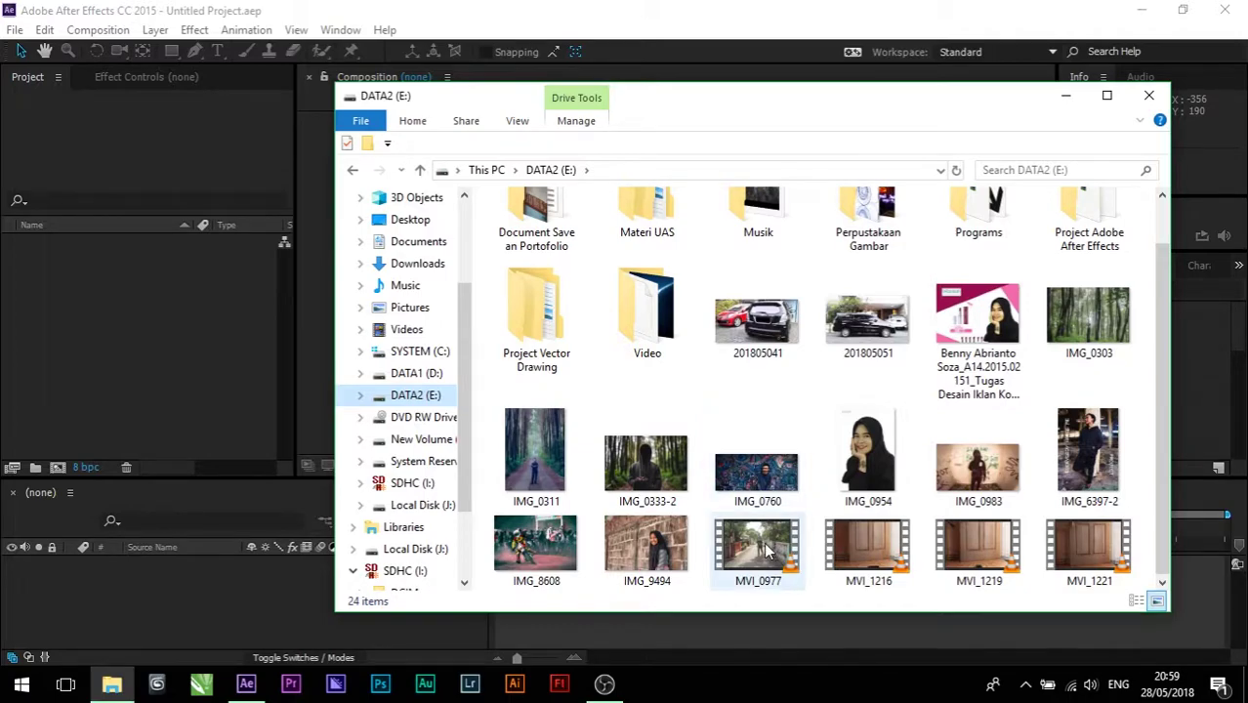
drag(768, 552, 98, 337)
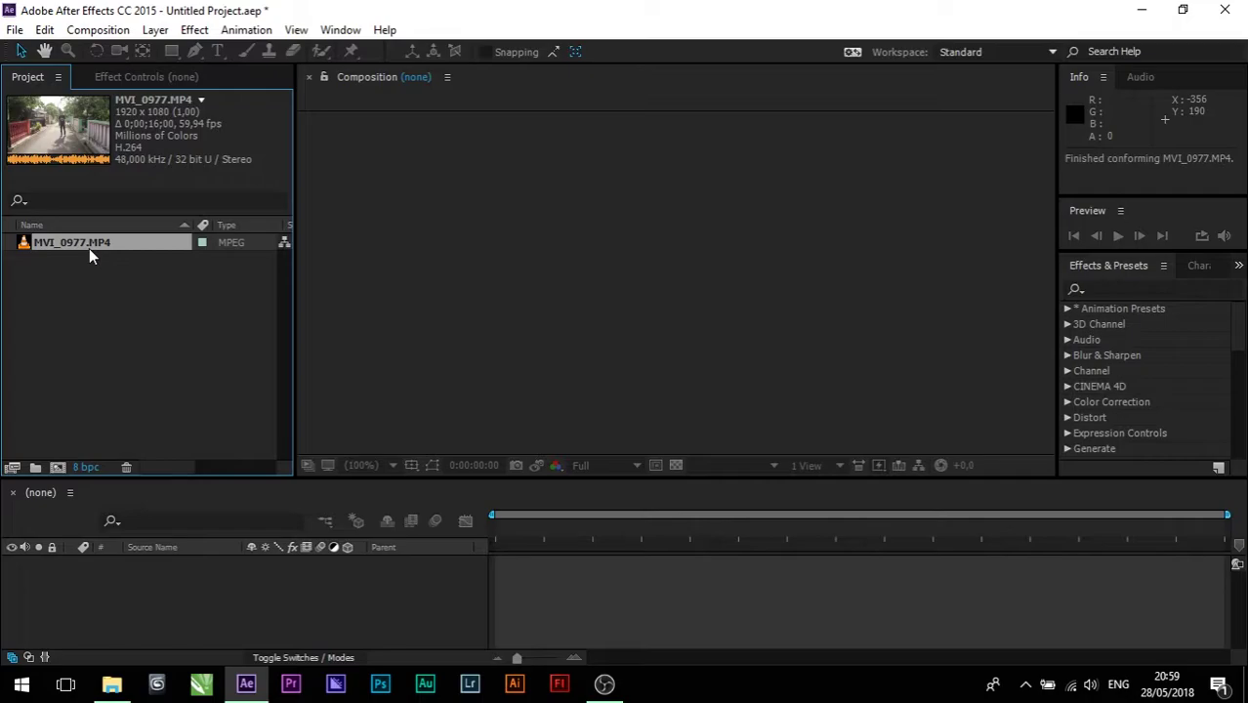
Step: Build the MVI_0977 composition from MVI_0977.MP4, with the clip as layer 1
mouse_move(89, 249)
mouse_down()
mouse_move(133, 313)
mouse_move(98, 247)
mouse_up()
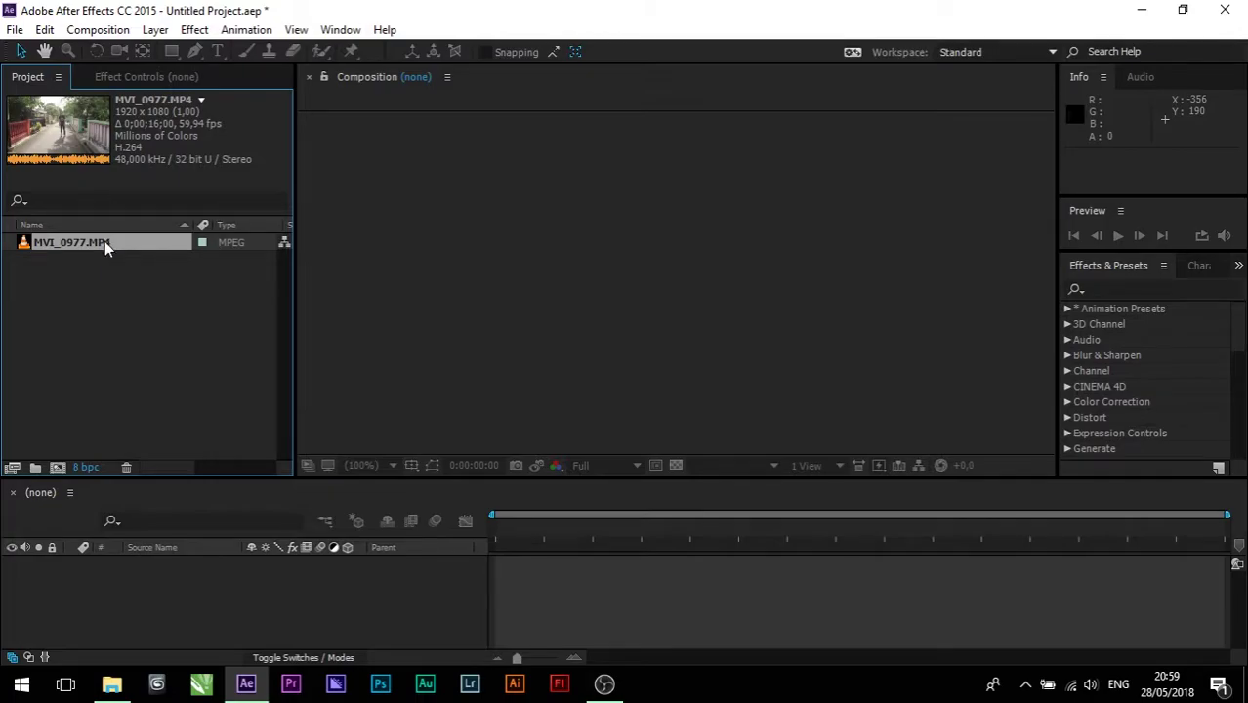
mouse_move(104, 241)
mouse_down()
mouse_move(112, 258)
mouse_move(65, 468)
mouse_up()
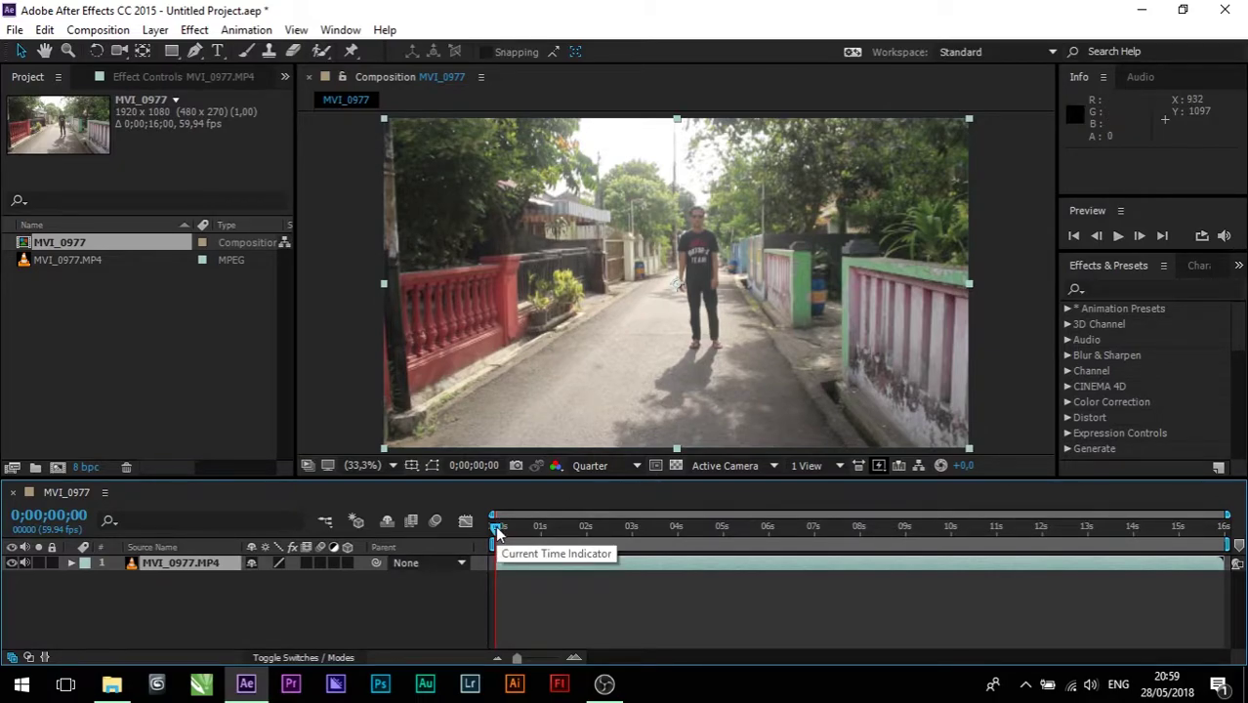
Step: Cut off the clip's start before the walk and slide the layer to begin at zero
drag(495, 525, 672, 530)
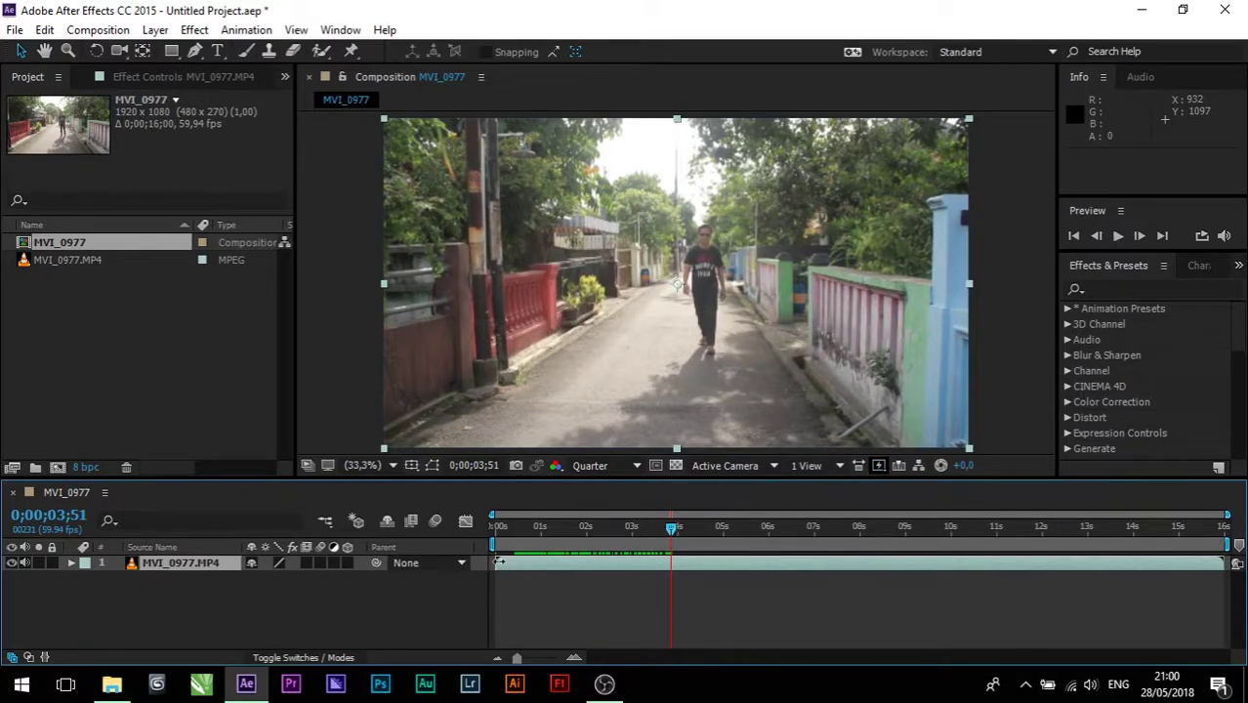
drag(499, 560, 670, 565)
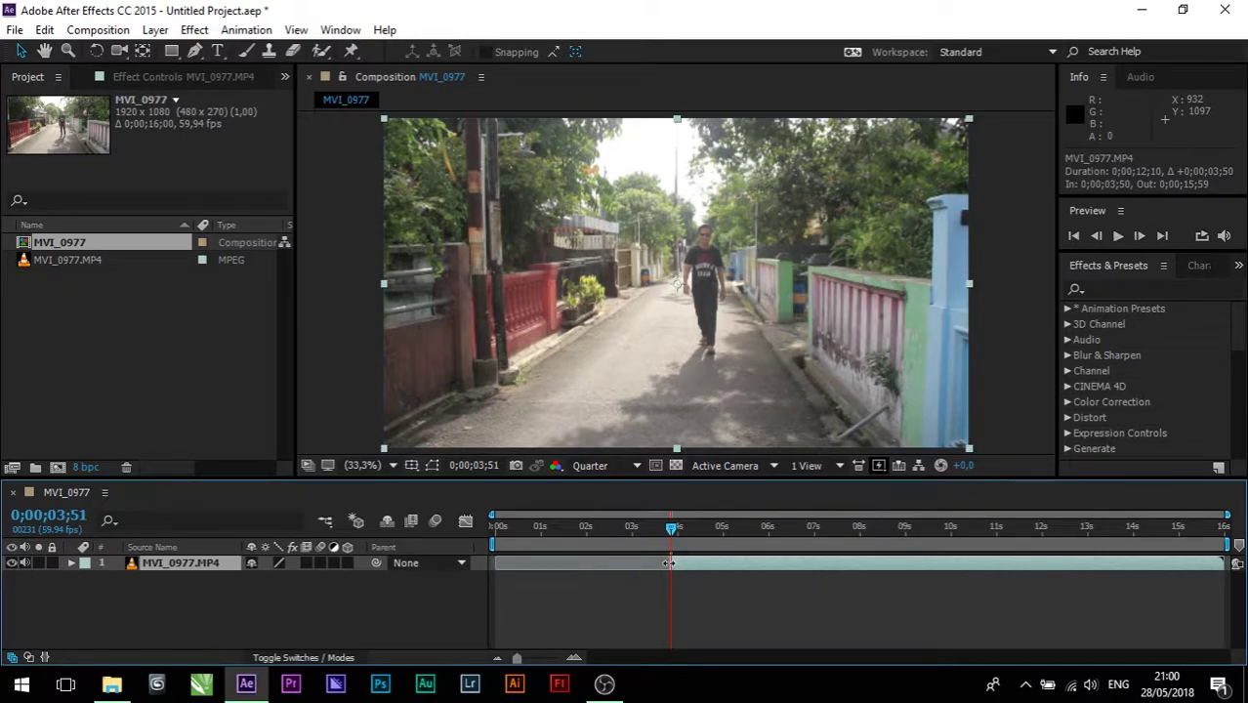
drag(710, 563, 536, 562)
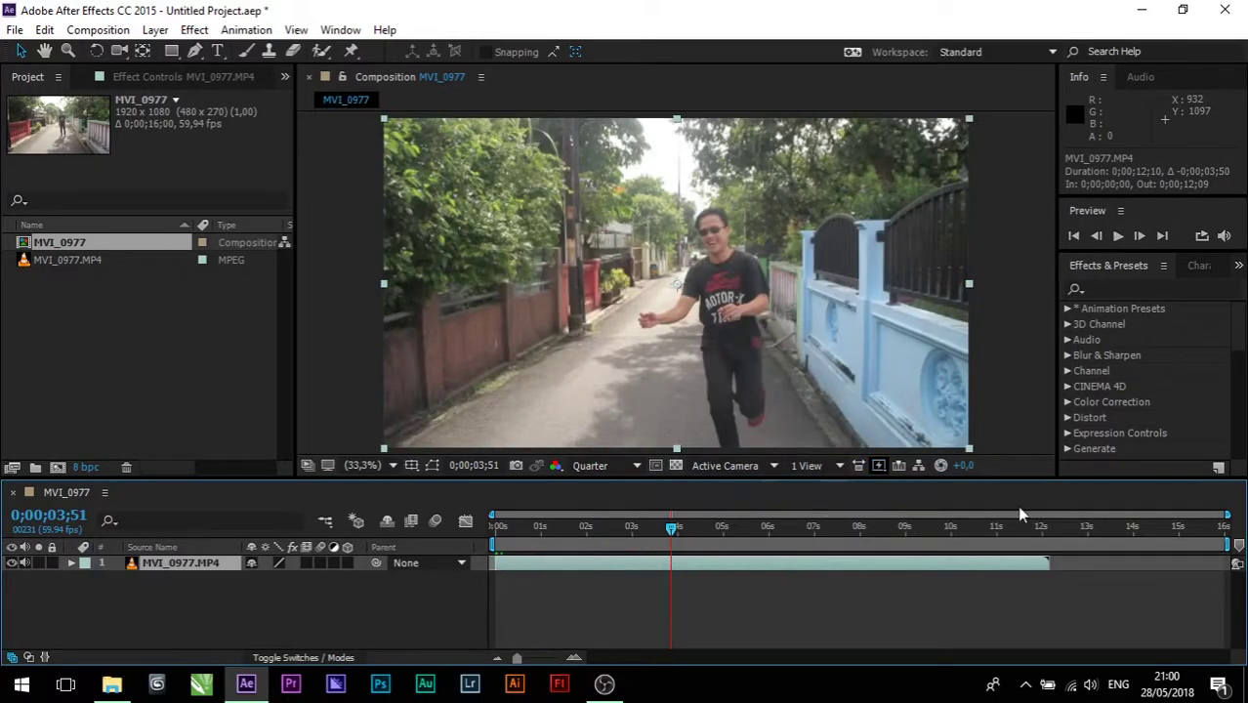
Step: Trim the clip's end and the work area to 7;15, then preview the trimmed clip
drag(1222, 540, 1044, 538)
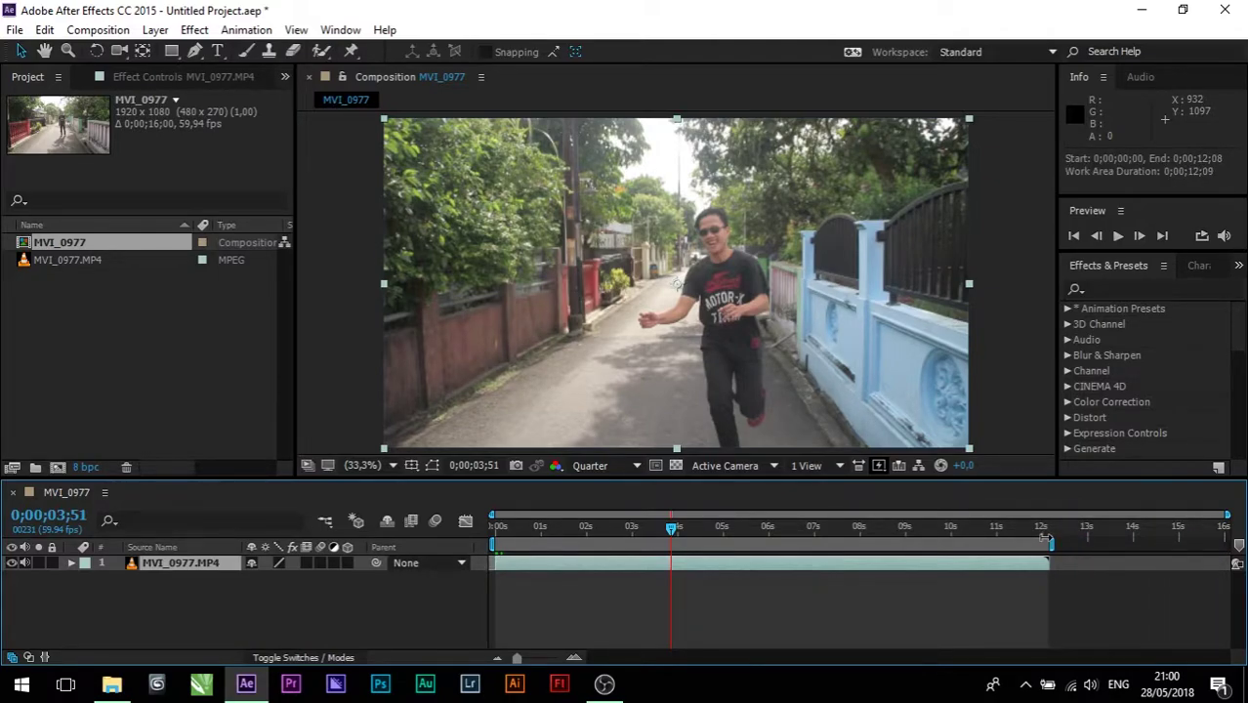
click(710, 527)
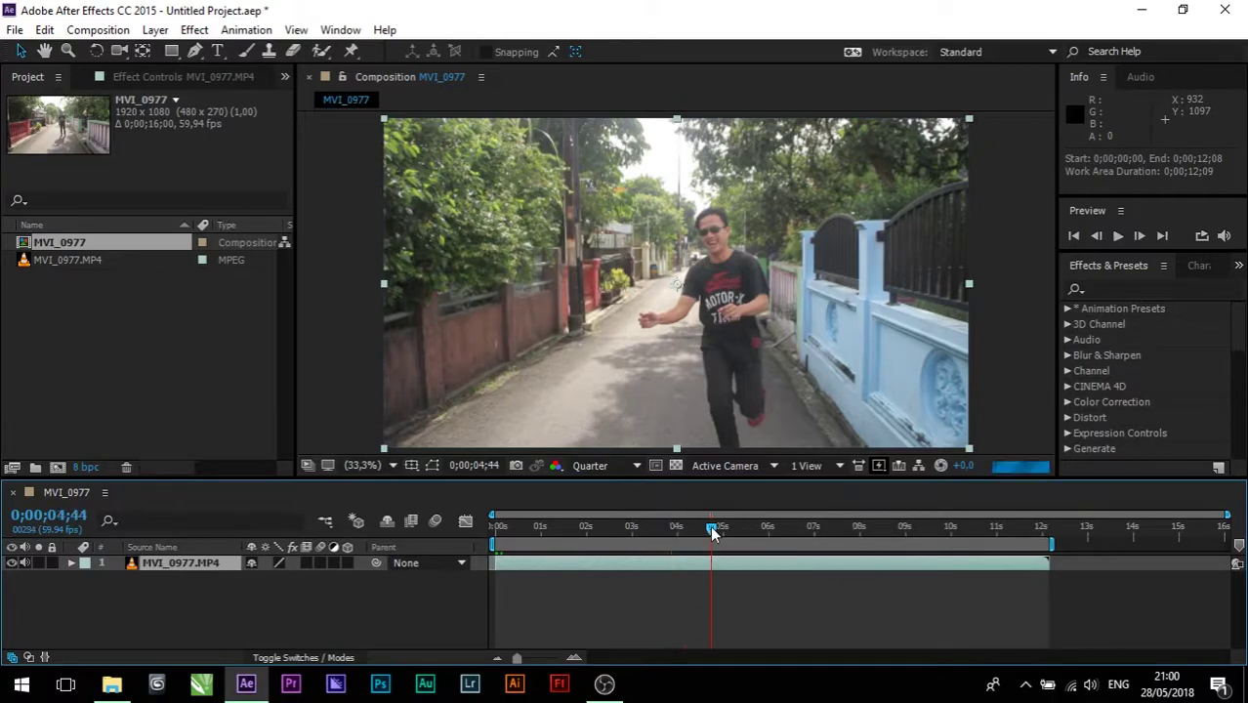
drag(710, 525, 826, 530)
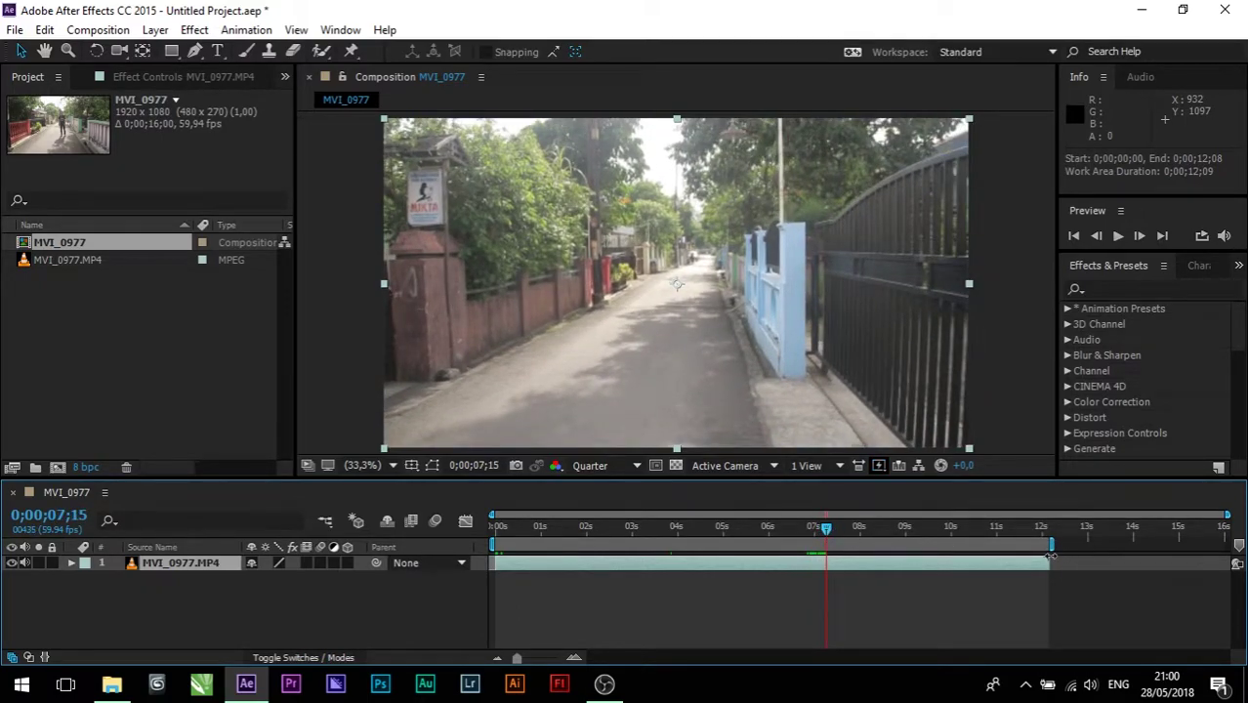
drag(1052, 560, 826, 563)
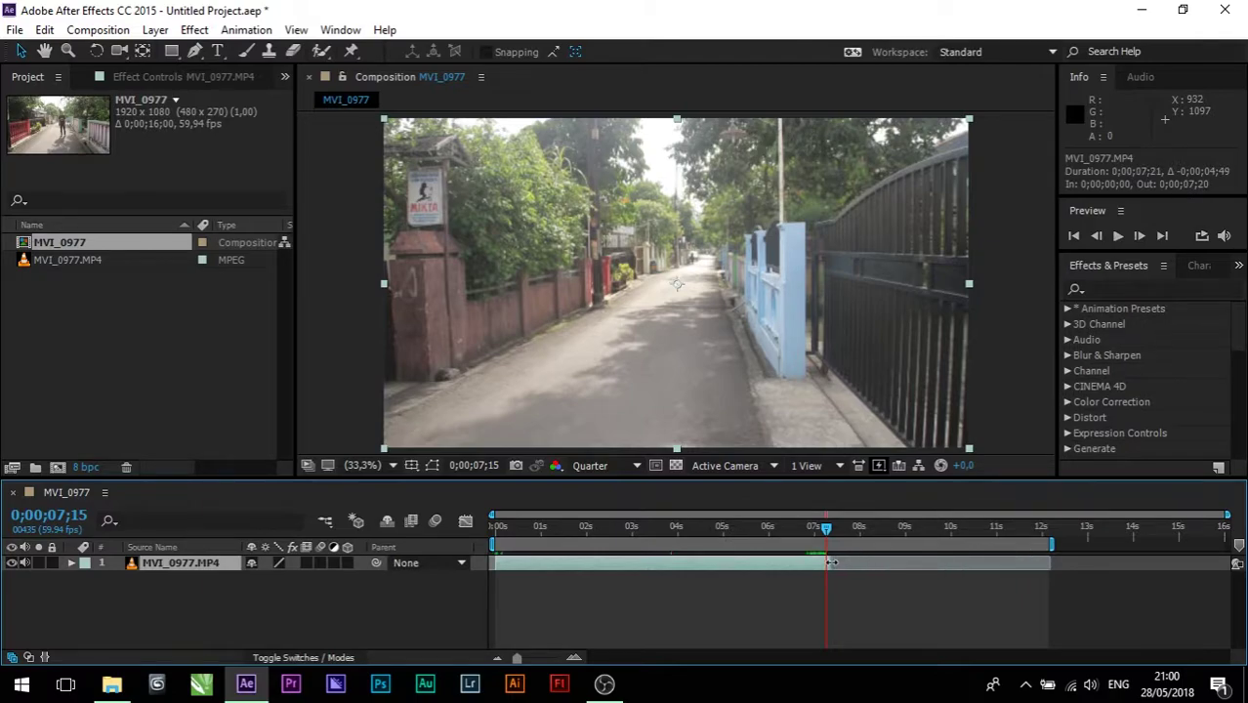
click(1057, 543)
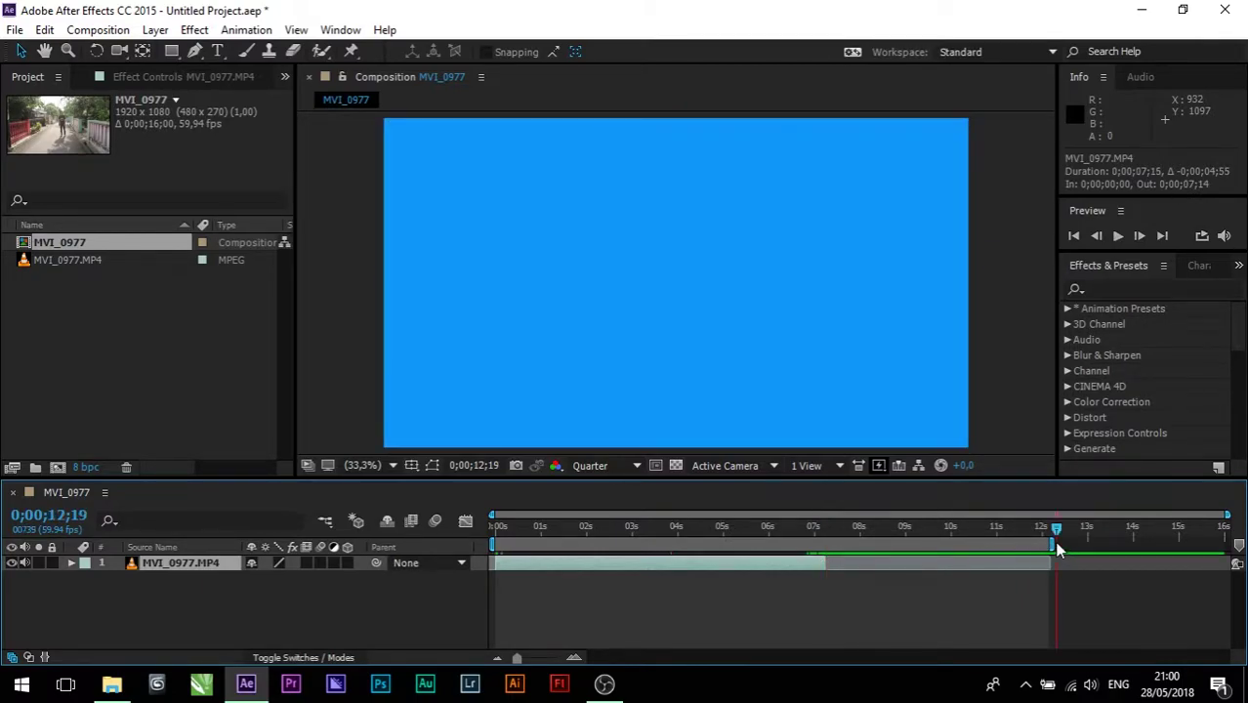
mouse_move(1047, 542)
mouse_down()
mouse_move(825, 543)
mouse_move(705, 523)
mouse_move(453, 528)
mouse_up()
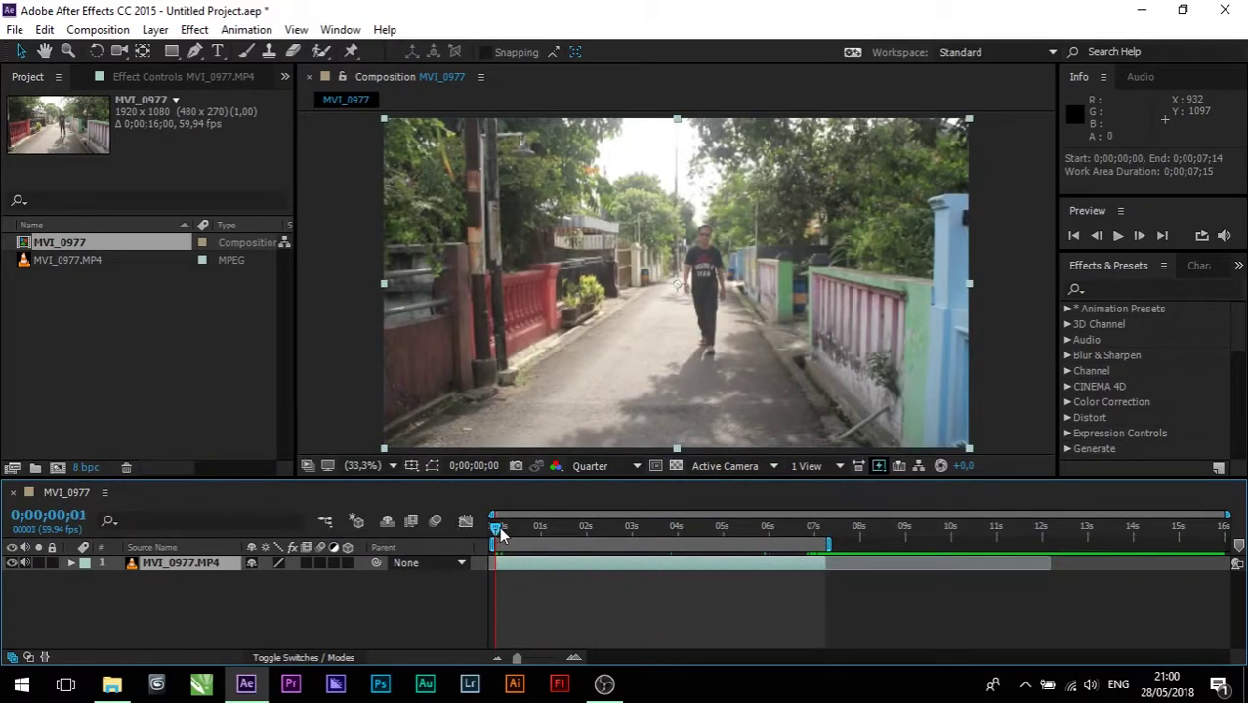
key(space)
key(space)
Step: Show the Tracker panel from the Window menu and select the MVI_0977.MP4 layer
click(344, 32)
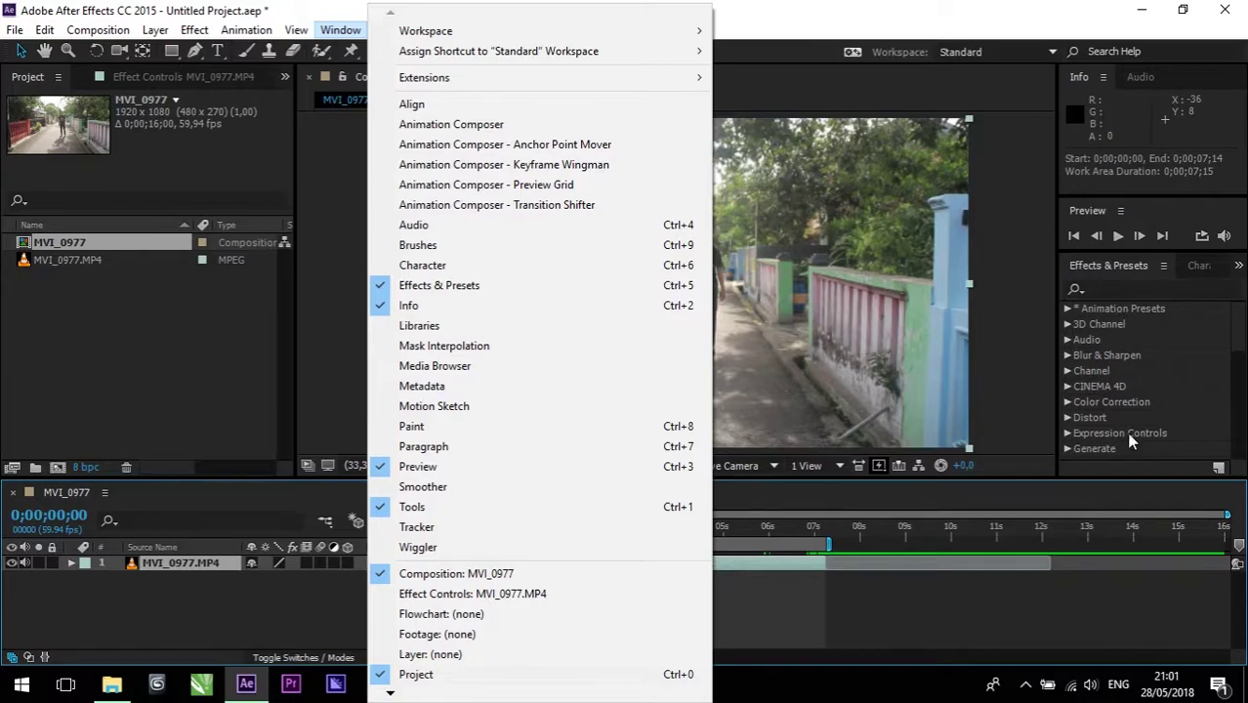
click(525, 526)
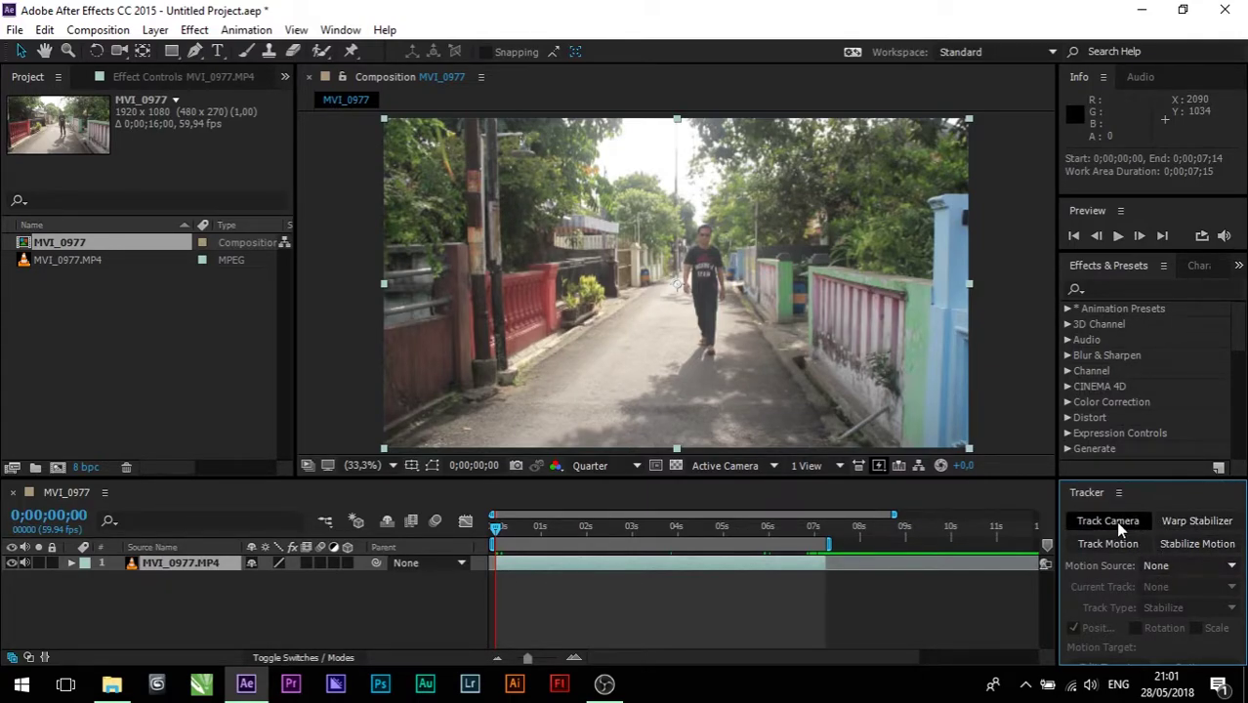
click(186, 564)
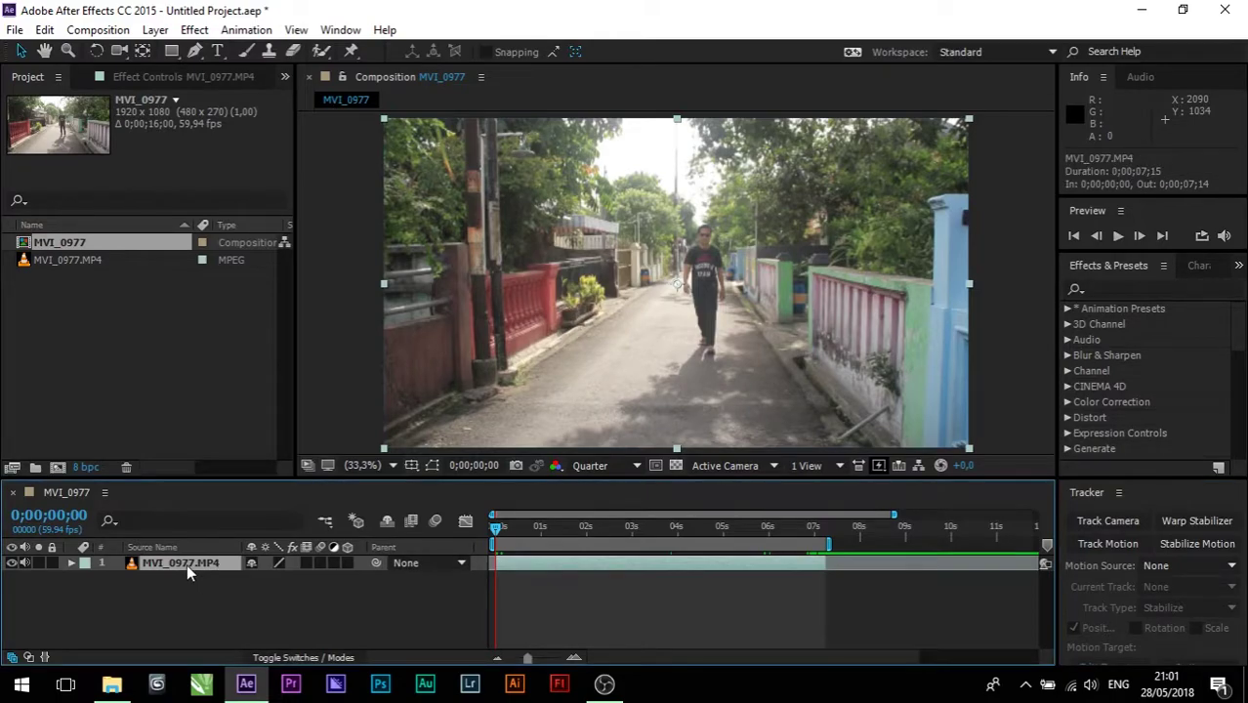
Step: Run Track Camera on MVI_0977.MP4 until the 3D Camera Tracker analysis completes
click(1108, 522)
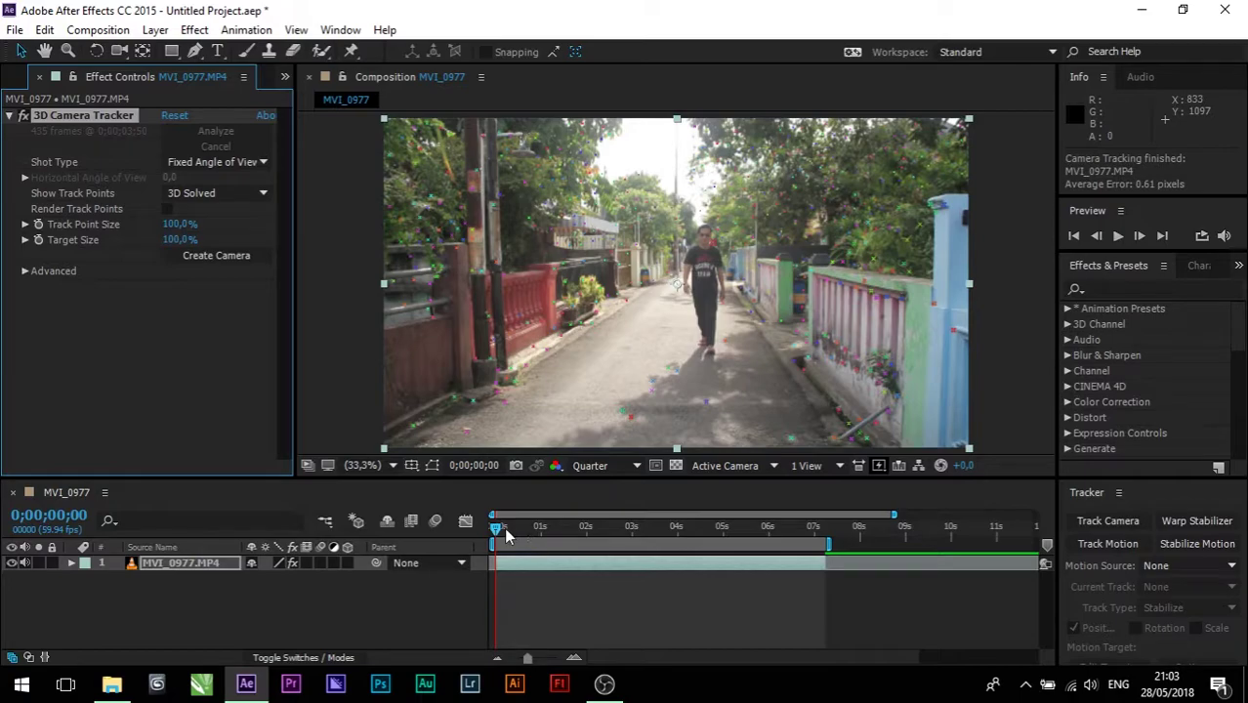
drag(499, 528, 560, 538)
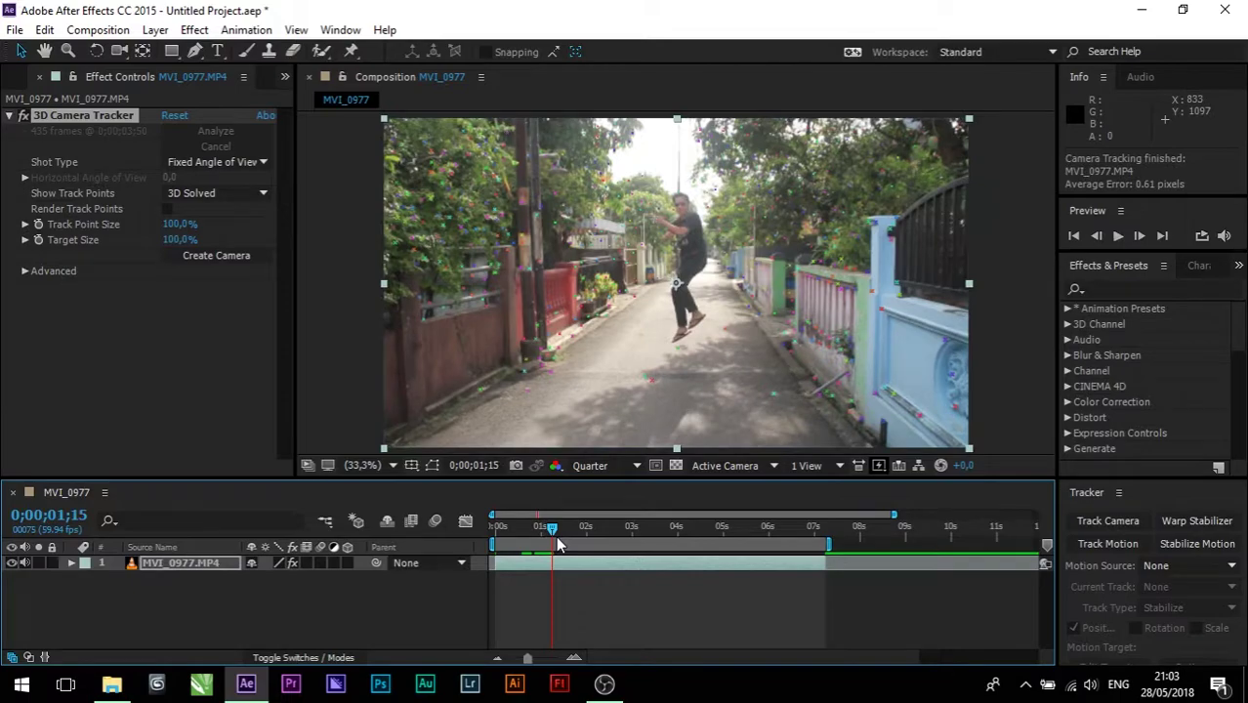
drag(560, 540, 490, 533)
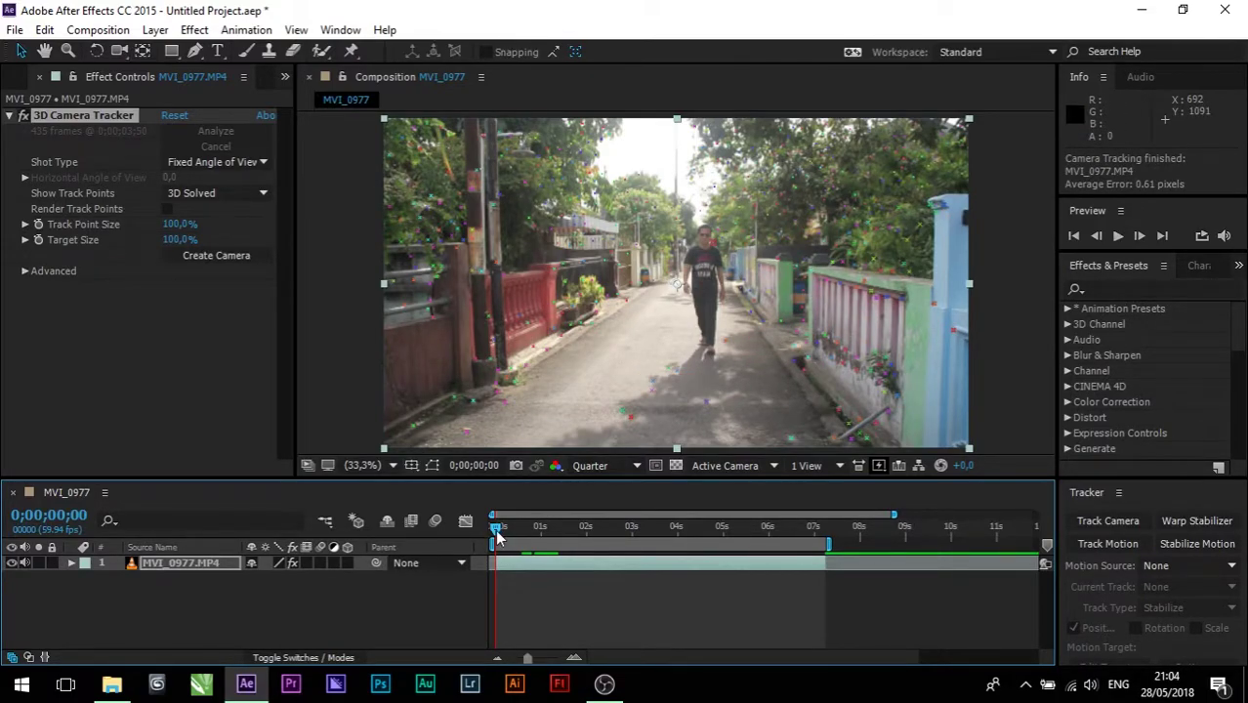
mouse_move(497, 535)
mouse_down()
mouse_move(533, 536)
mouse_move(456, 525)
mouse_up()
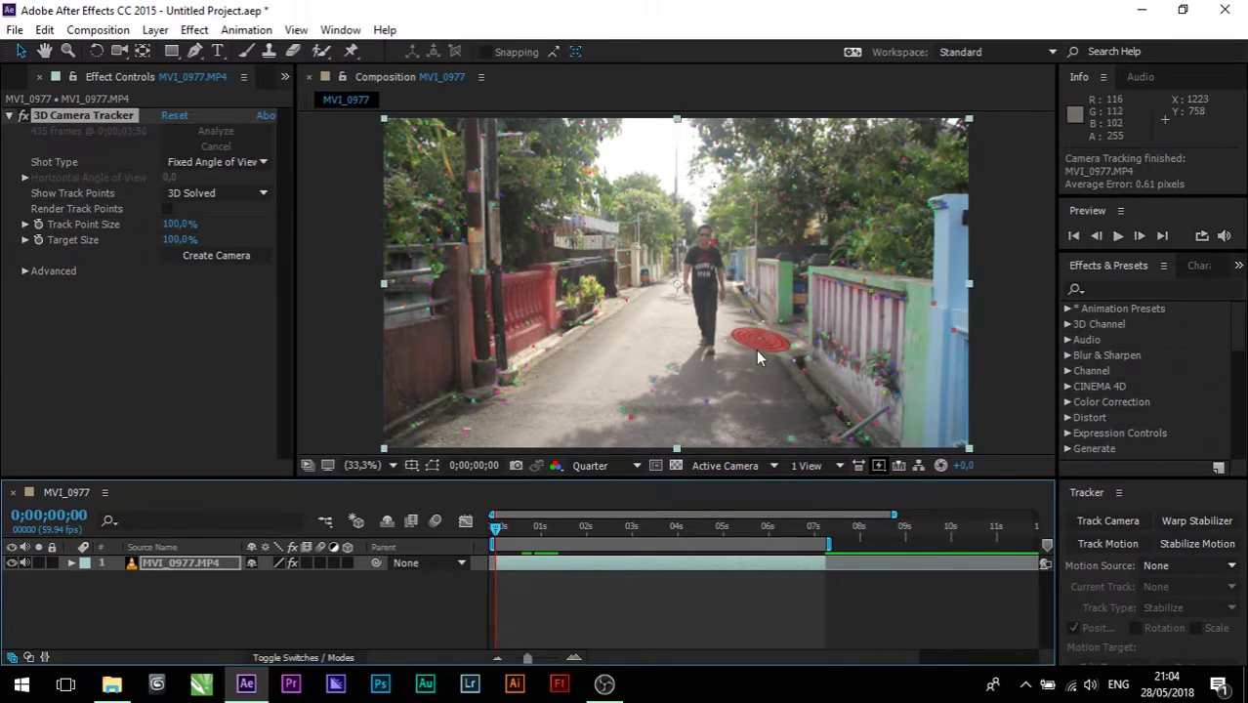
Step: Create a Track Null 1 and 3D Tracker Camera from the track points, then show the Project panel
right_click(868, 296)
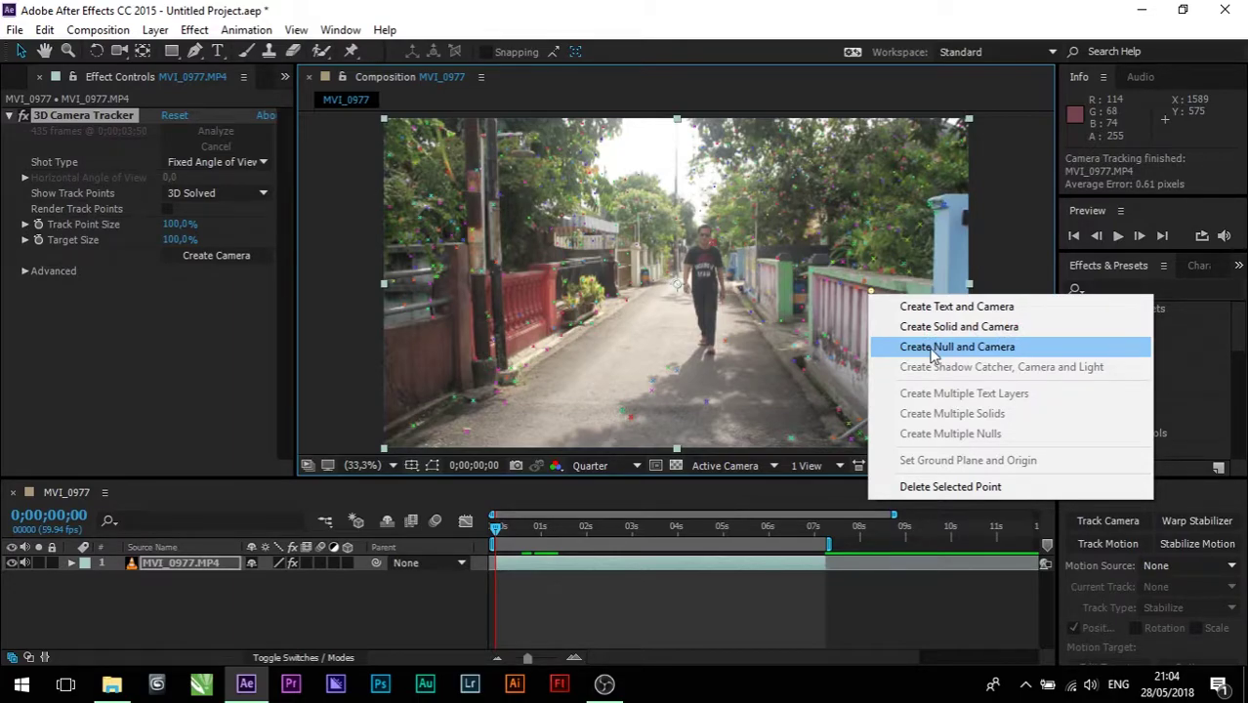
click(933, 349)
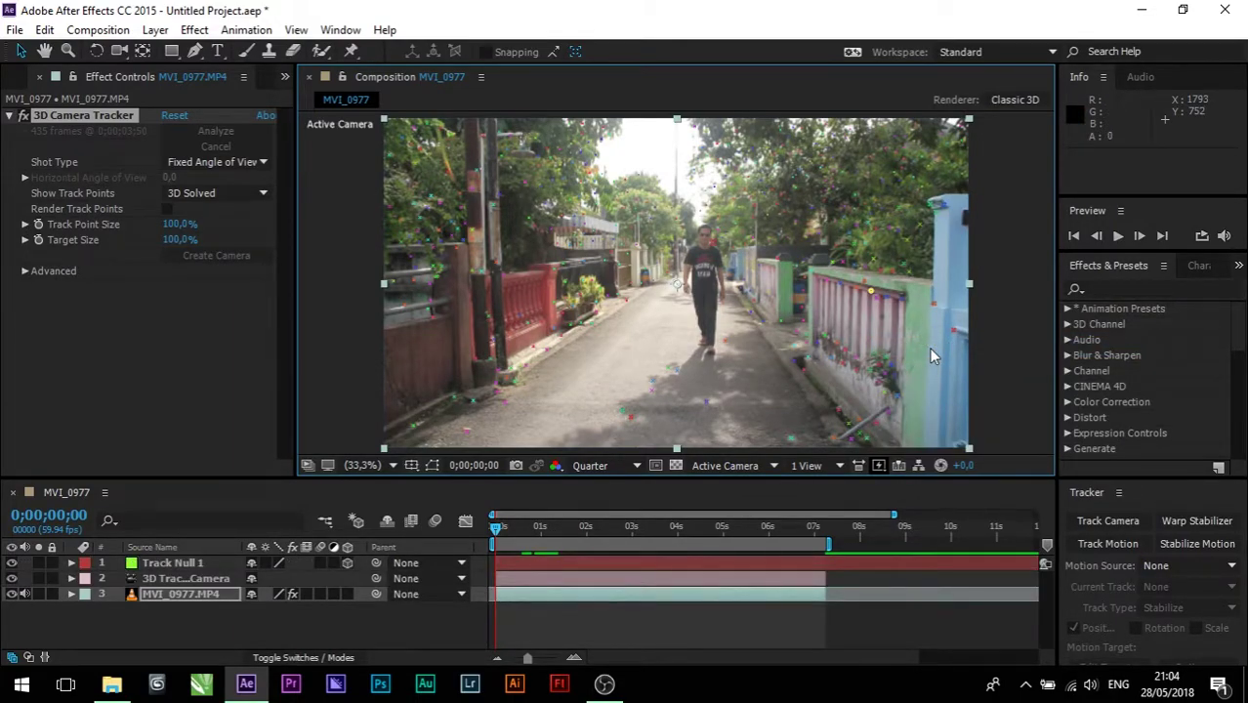
click(175, 579)
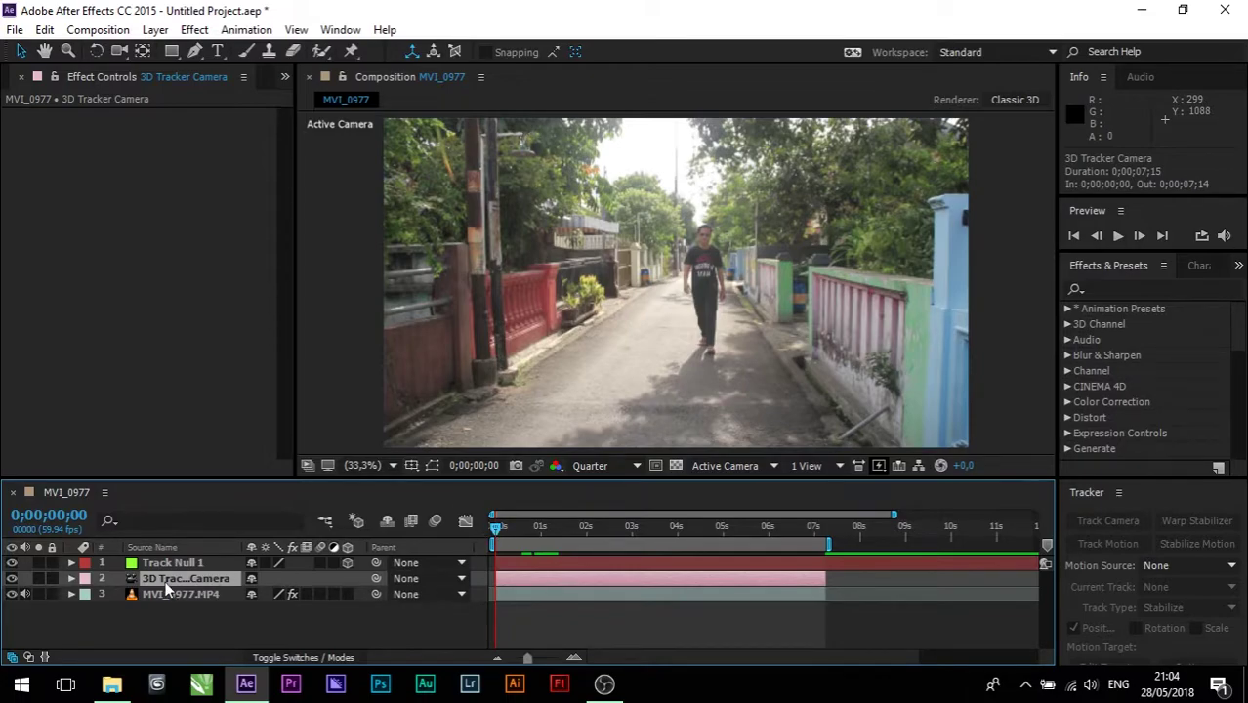
click(181, 593)
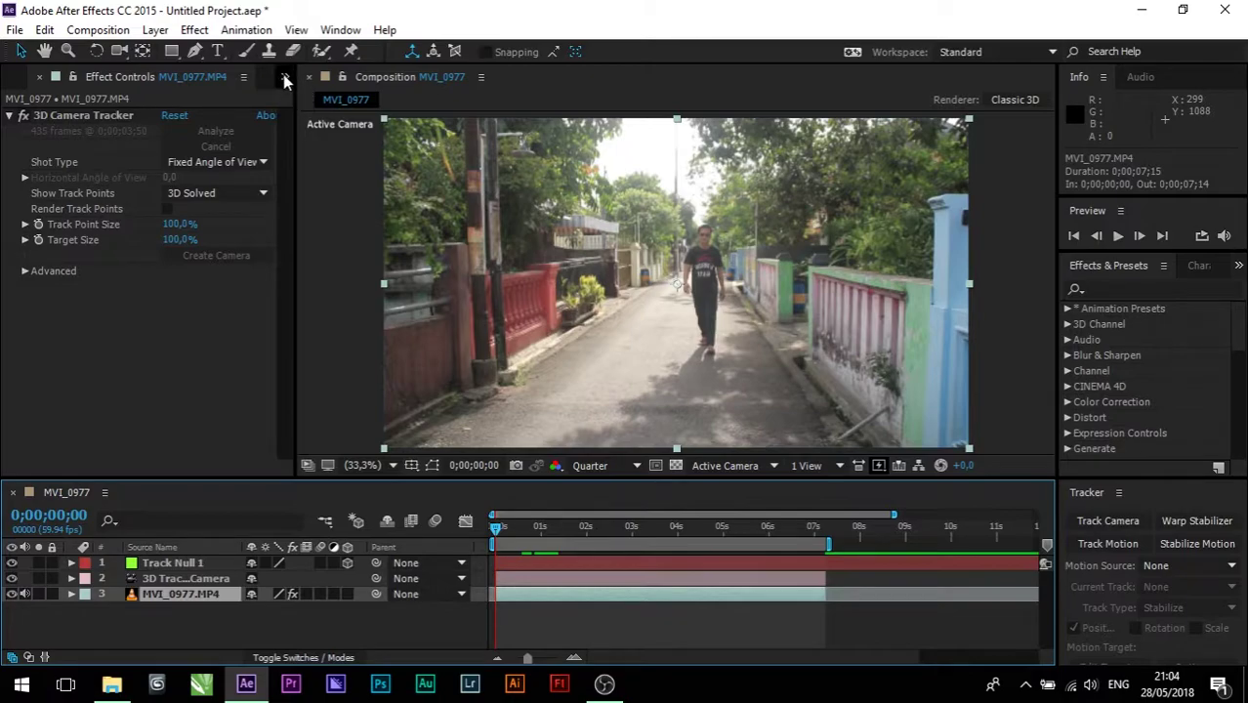
click(285, 75)
Step: Add a second MVI_0977.MP4 layer and place it as layer 3, below the null and camera
click(303, 98)
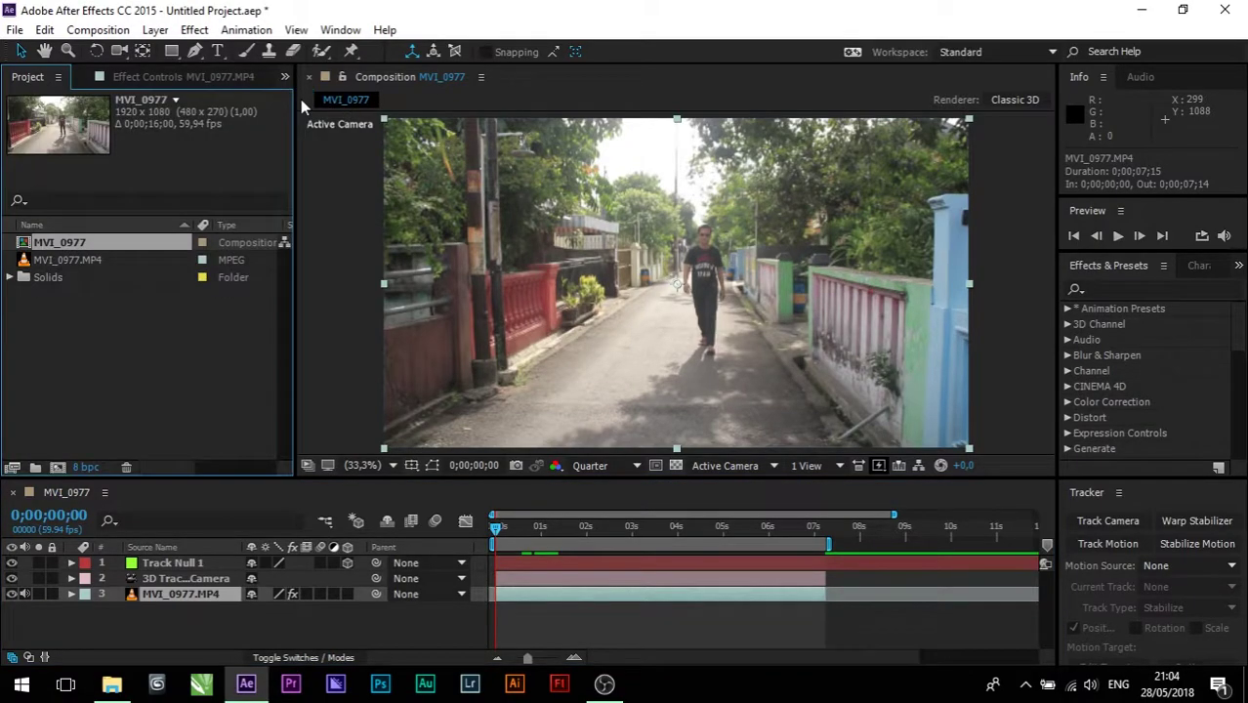
click(72, 262)
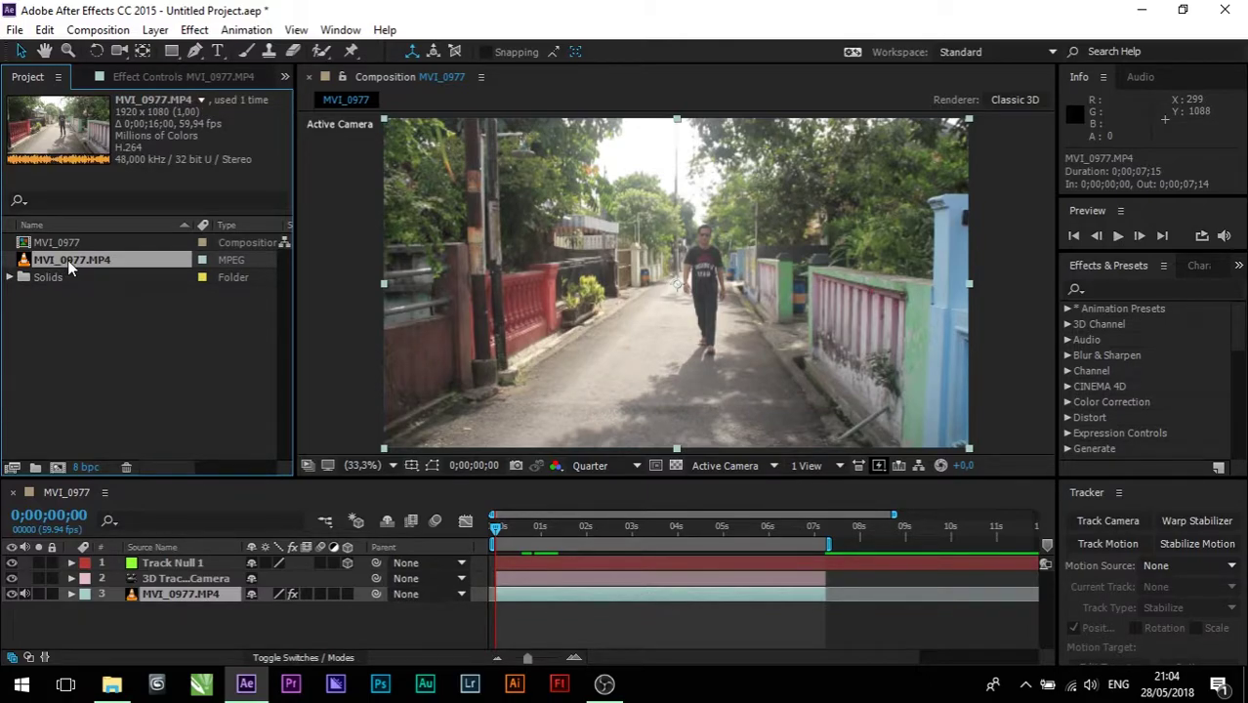
mouse_move(68, 259)
mouse_down()
mouse_move(135, 390)
mouse_move(172, 582)
mouse_up()
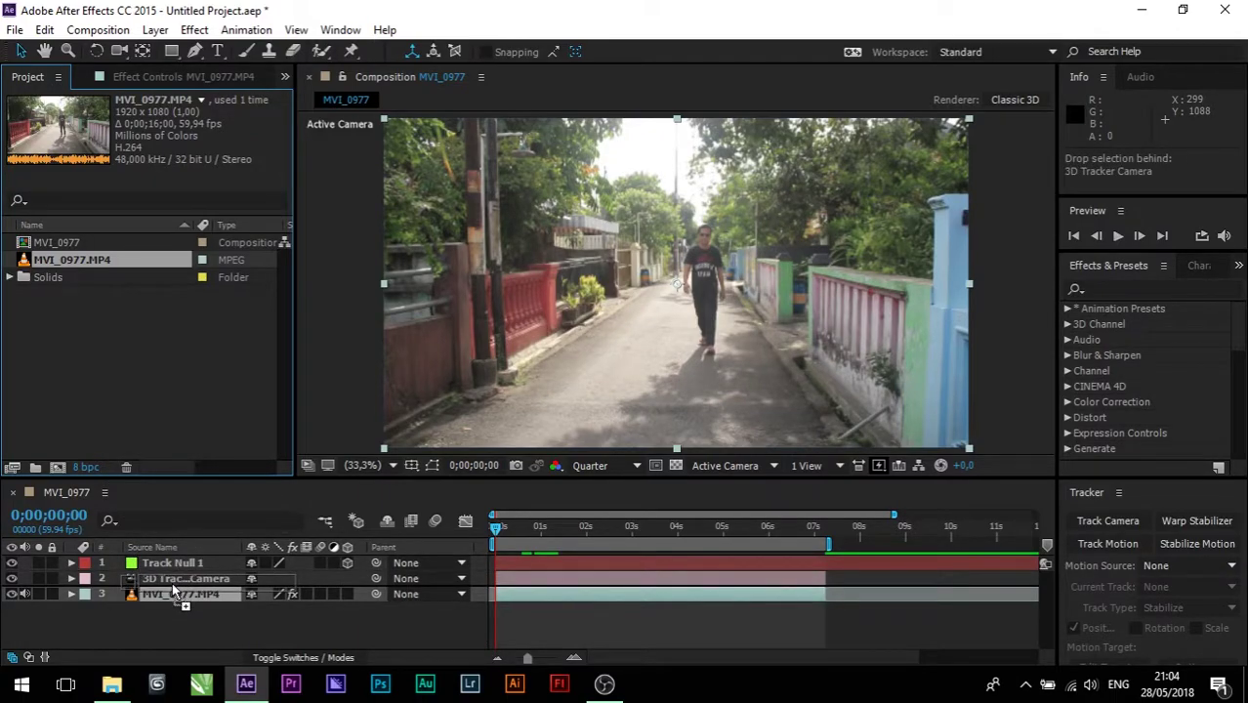
drag(172, 582, 171, 582)
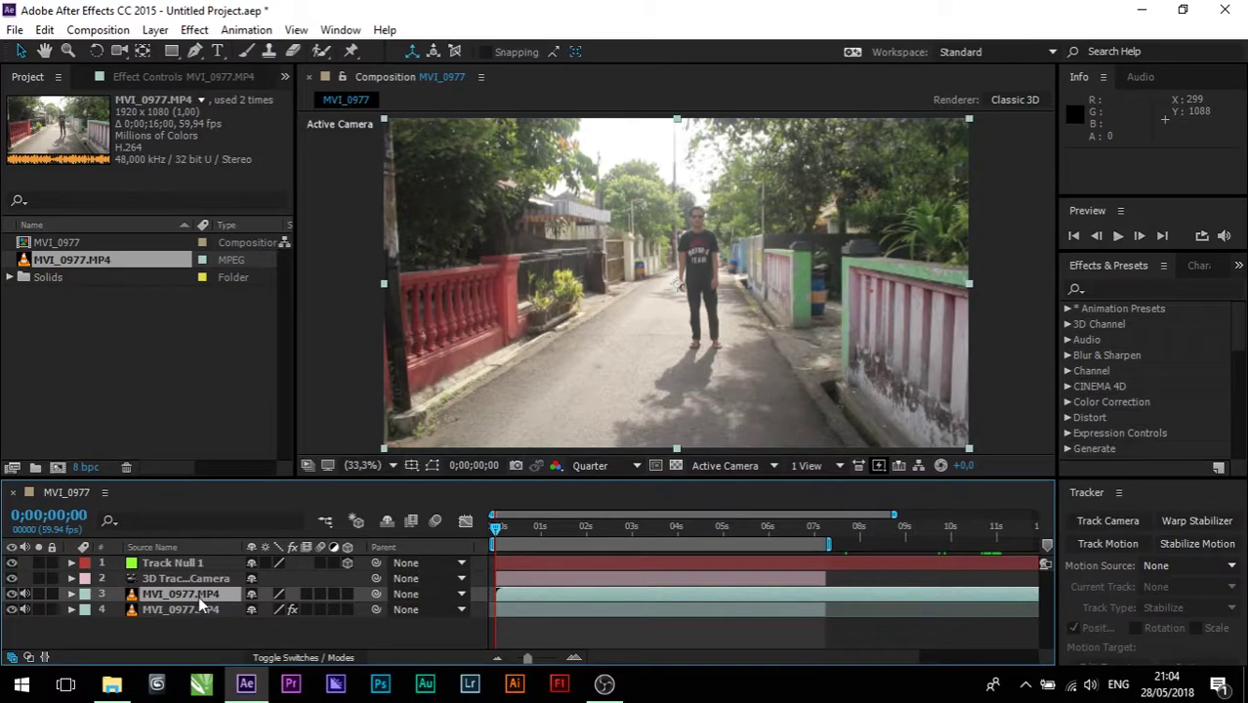
drag(194, 595, 196, 567)
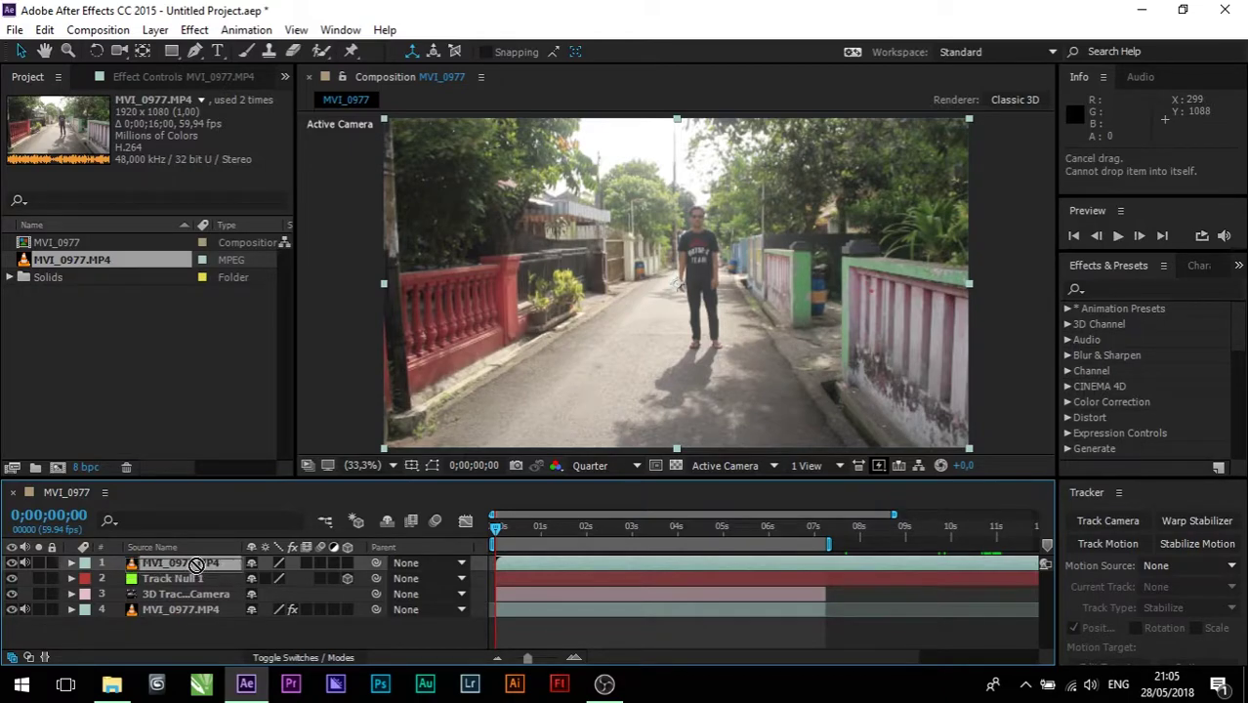
click(181, 580)
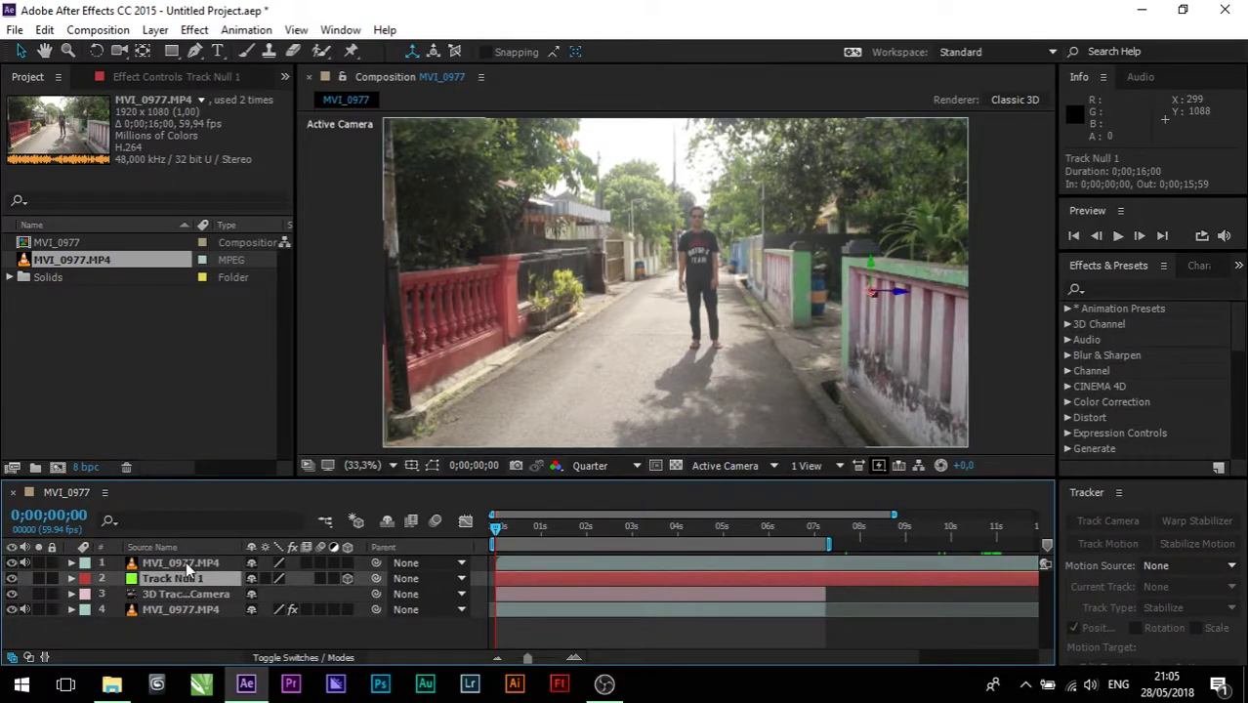
click(186, 562)
drag(186, 564, 198, 596)
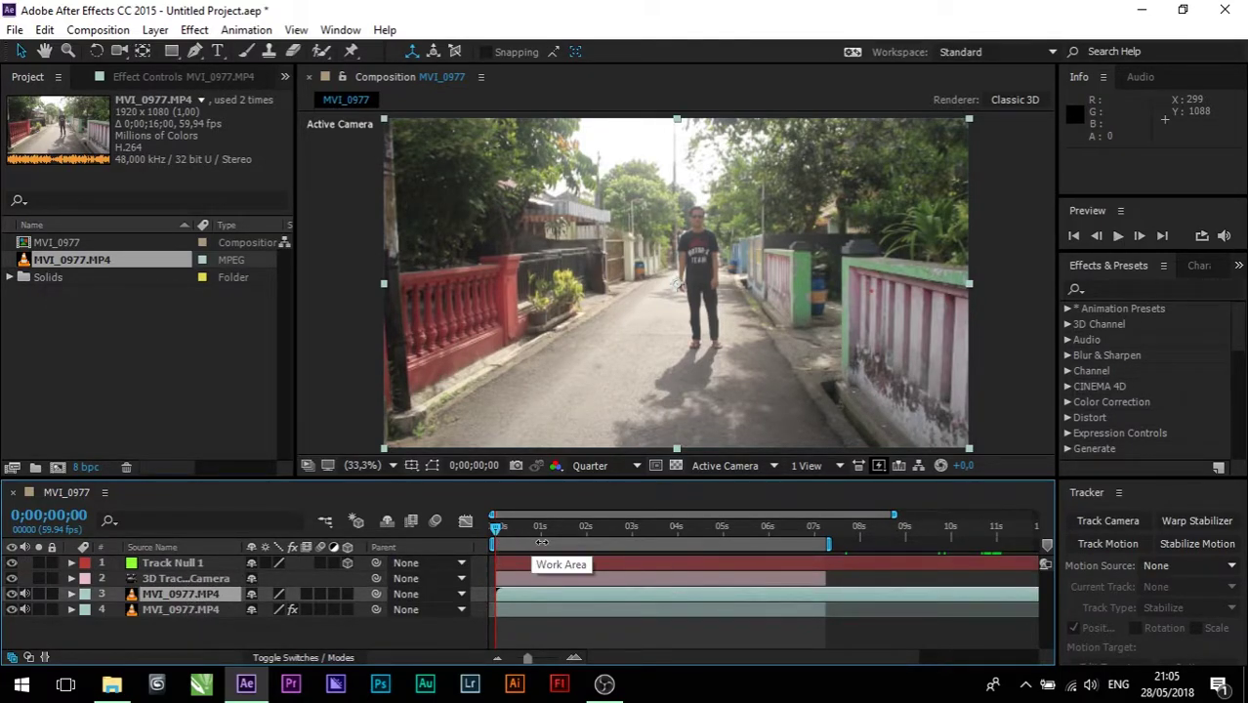
Step: Scrub through the footage to find the man's jump frames
drag(497, 528, 714, 530)
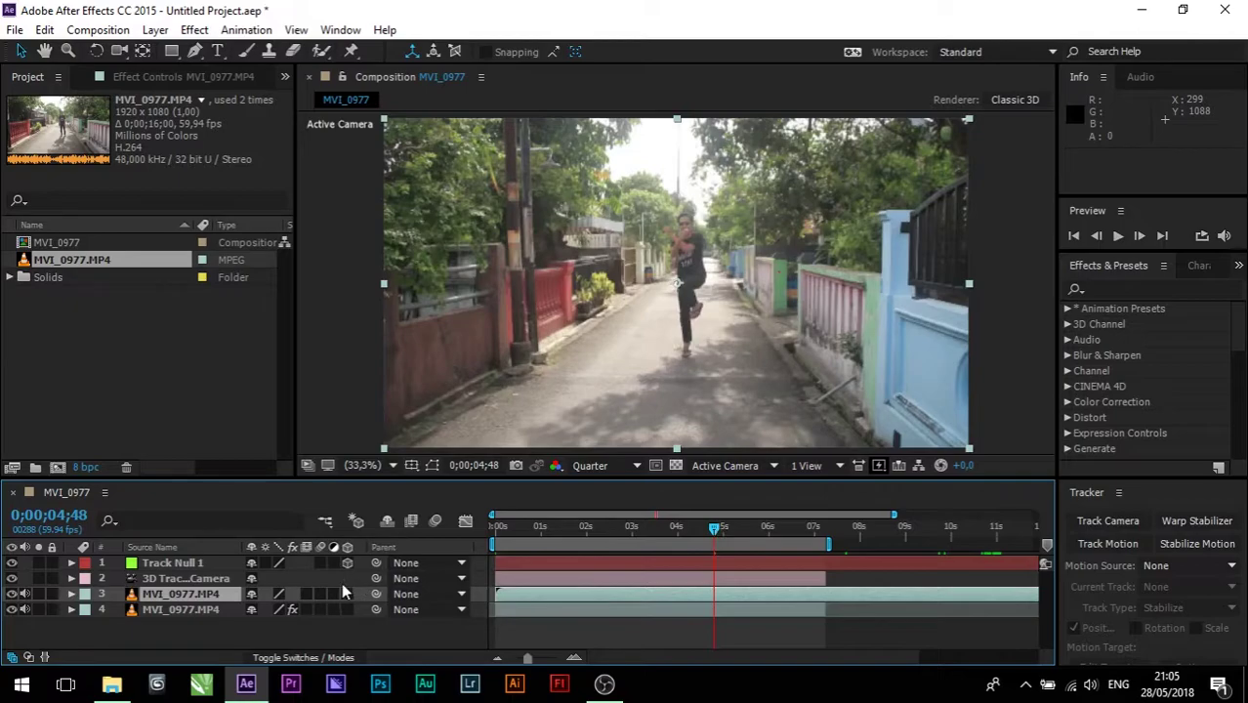
click(197, 612)
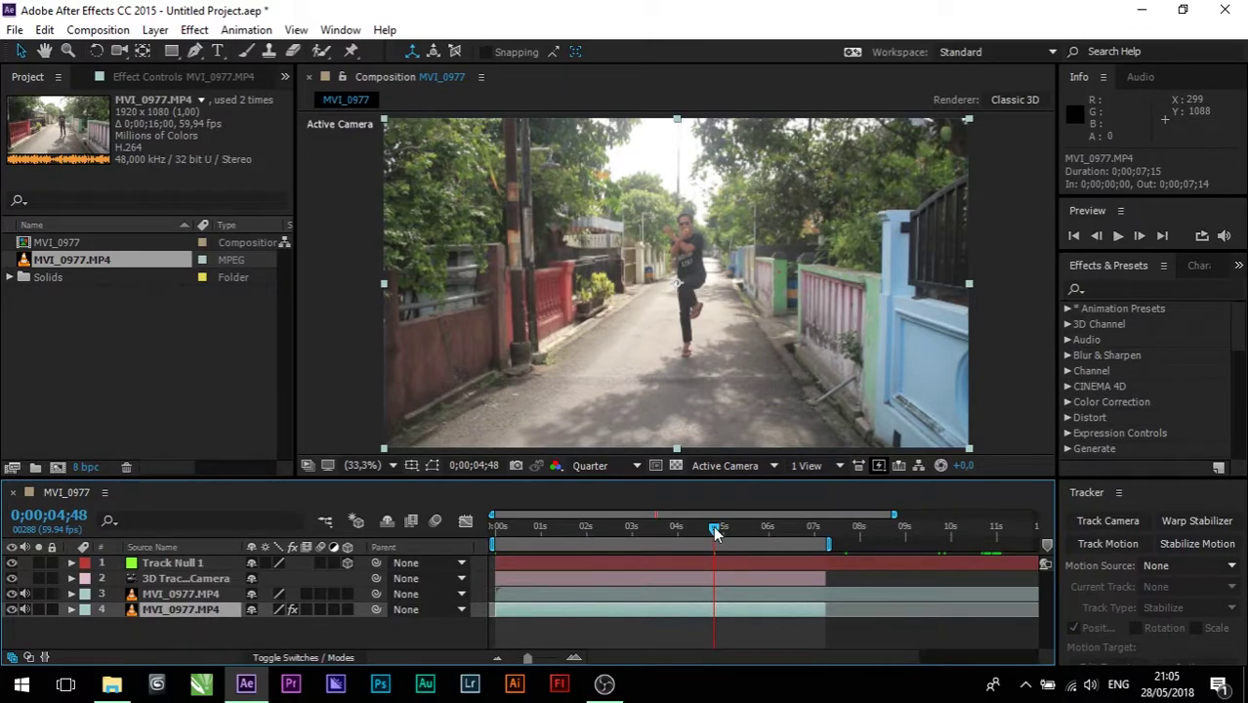
mouse_move(715, 529)
mouse_down()
mouse_move(739, 528)
mouse_move(693, 529)
mouse_up()
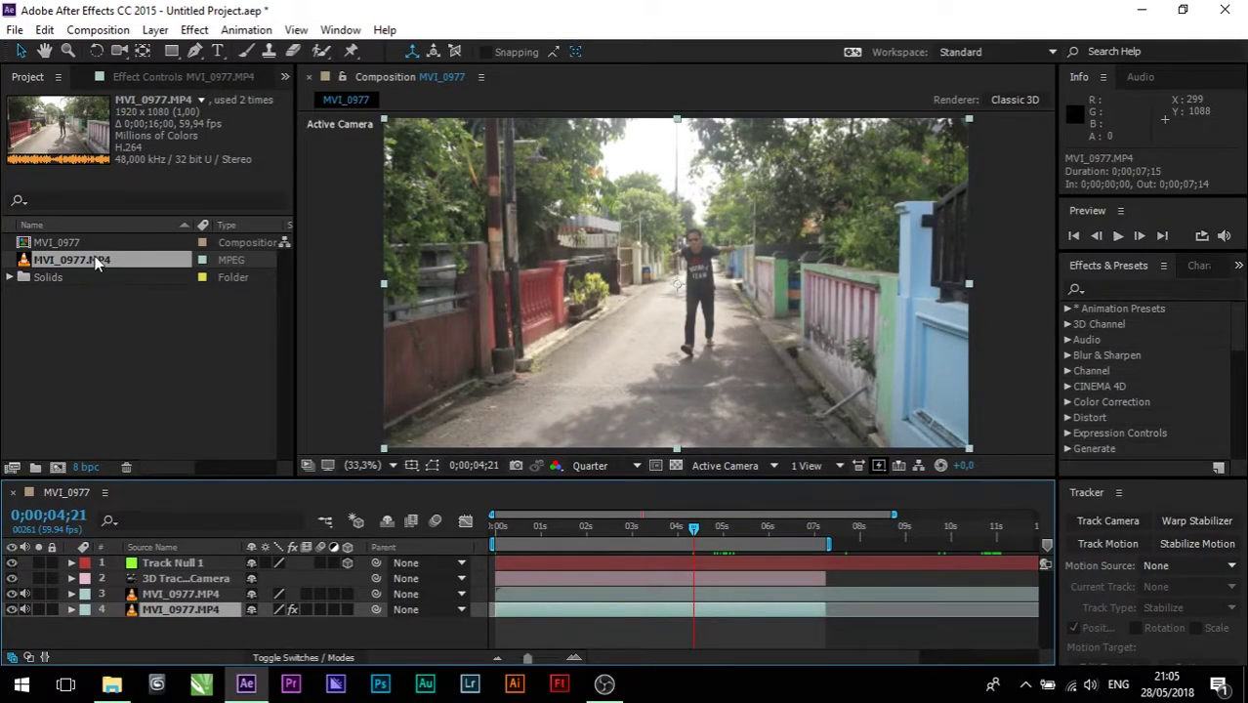
Step: Mark the mid-jump frame at 0;00;04;54 with composition marker 1
drag(576, 533, 681, 534)
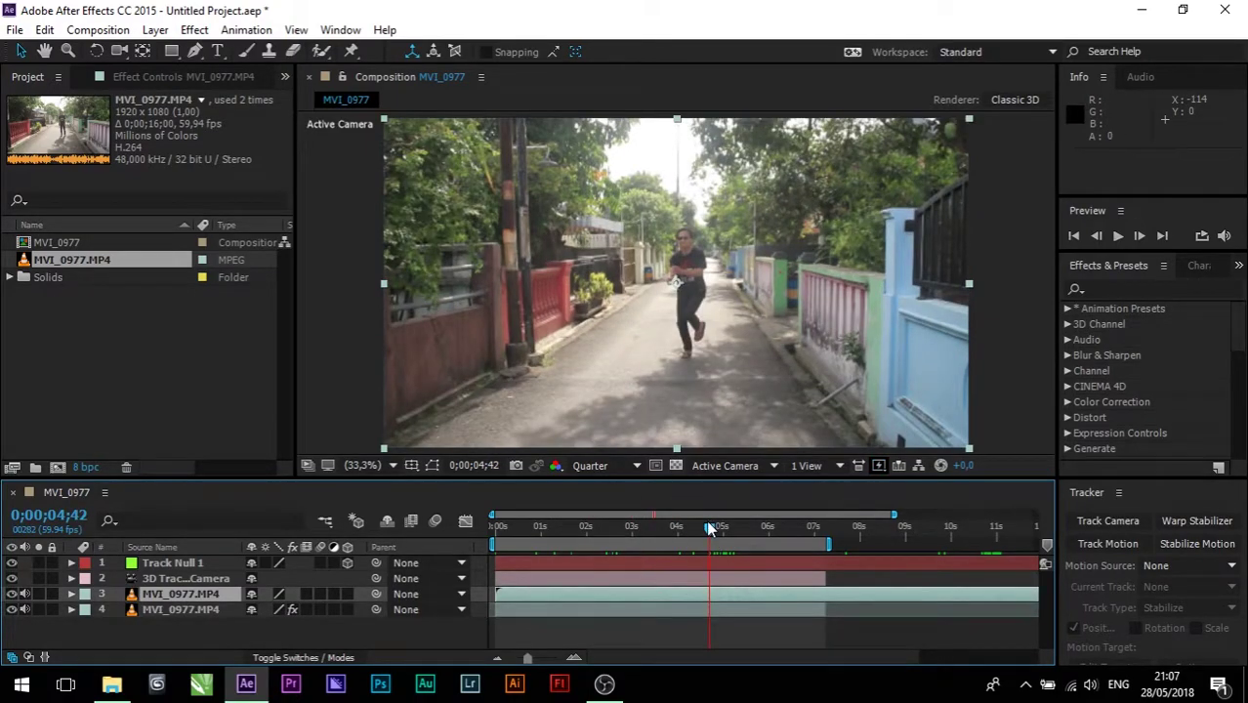
drag(710, 528, 719, 535)
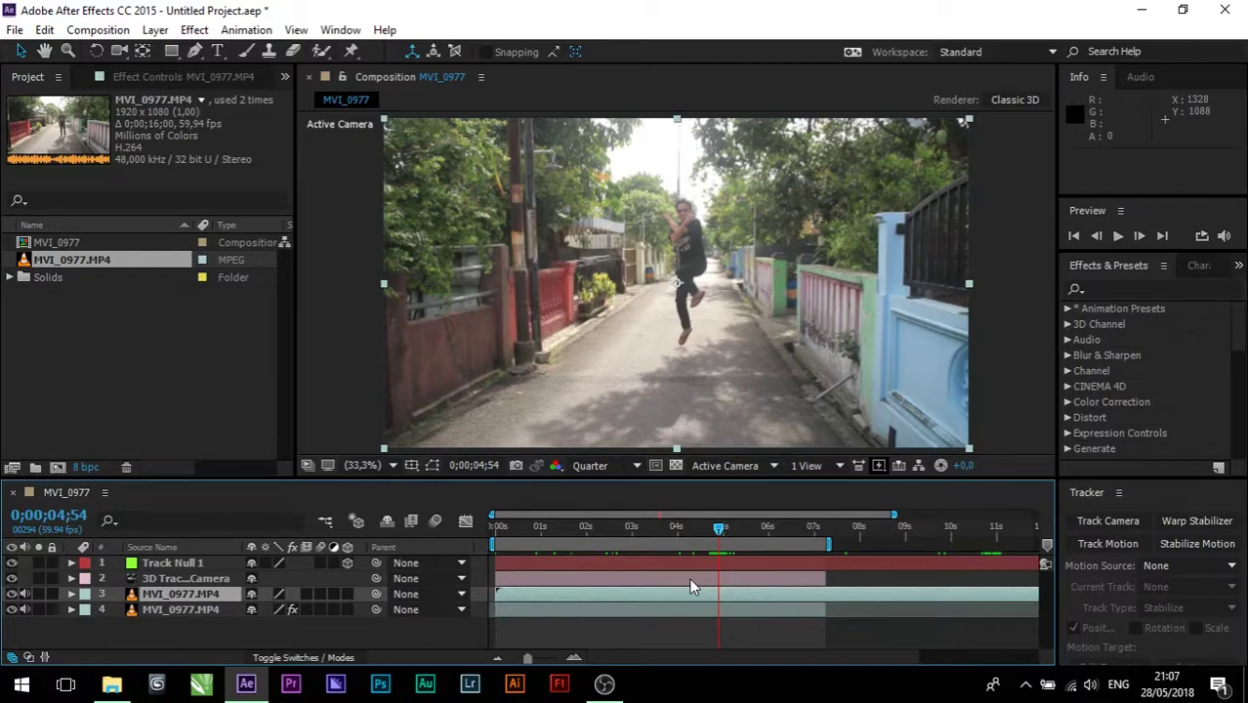
key(shift+1)
Step: Set the viewer to 200% then 100%, pan onto the jumping man's legs, and return to the Pen tool
click(194, 52)
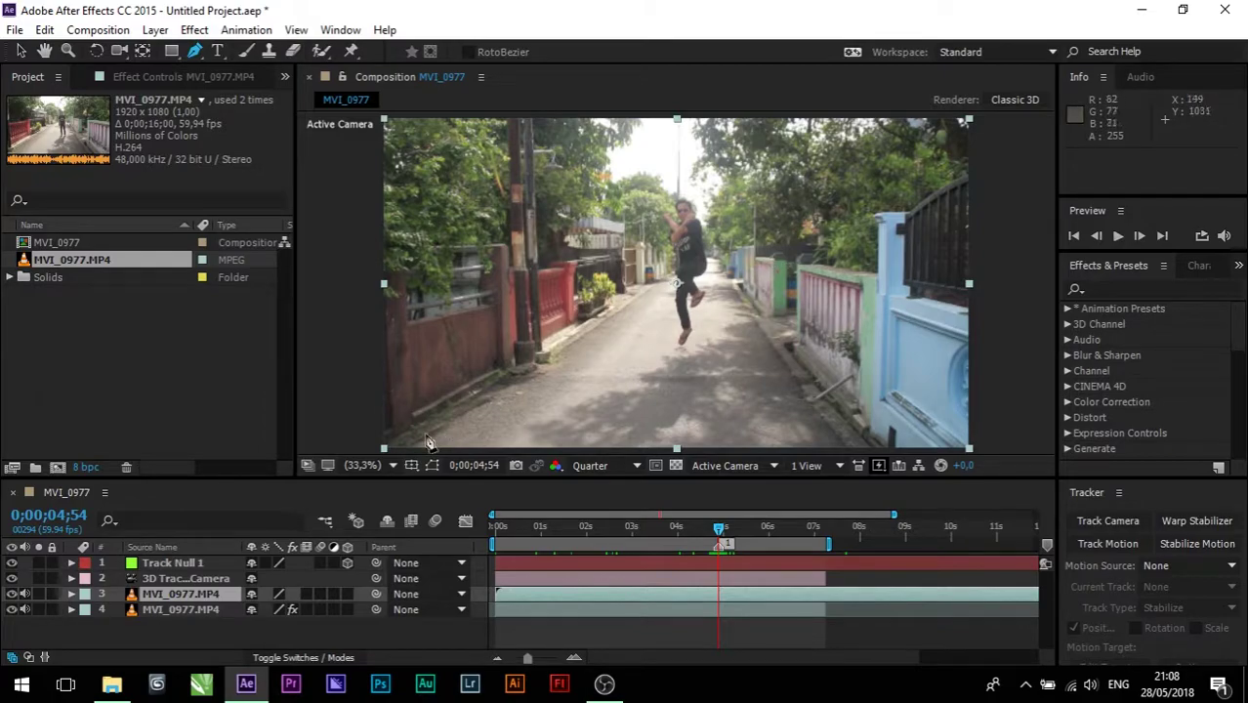
click(372, 466)
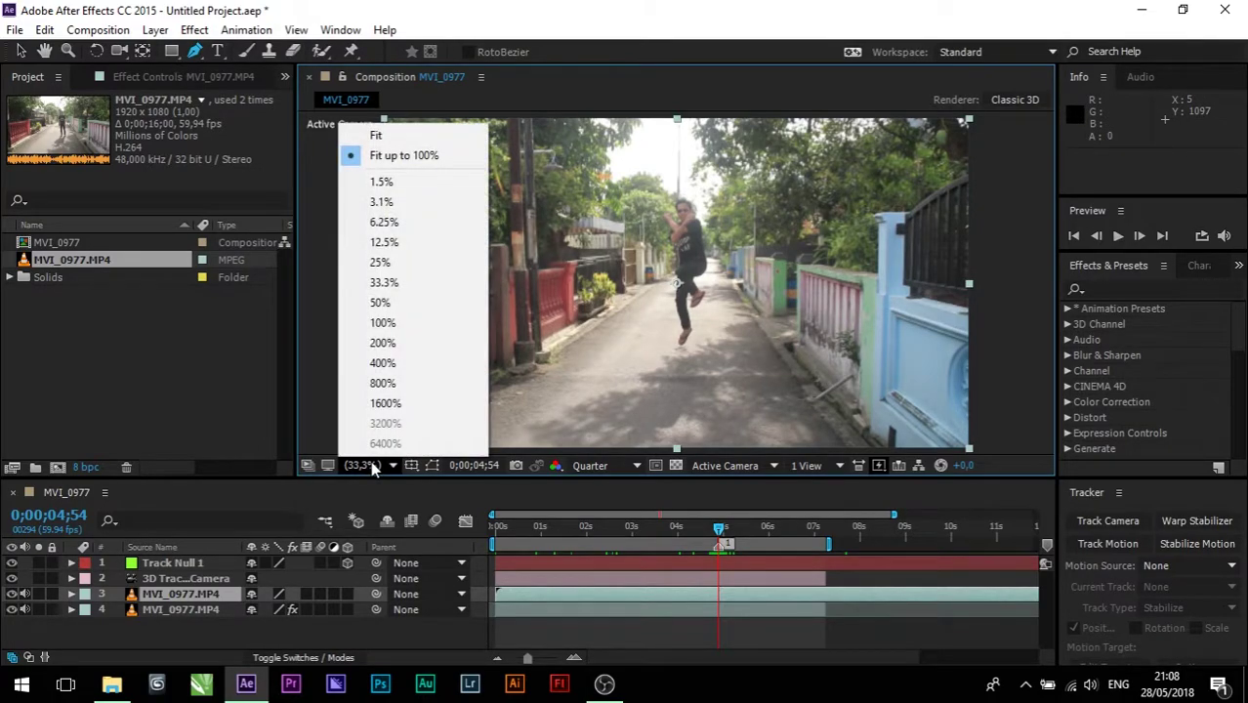
click(390, 348)
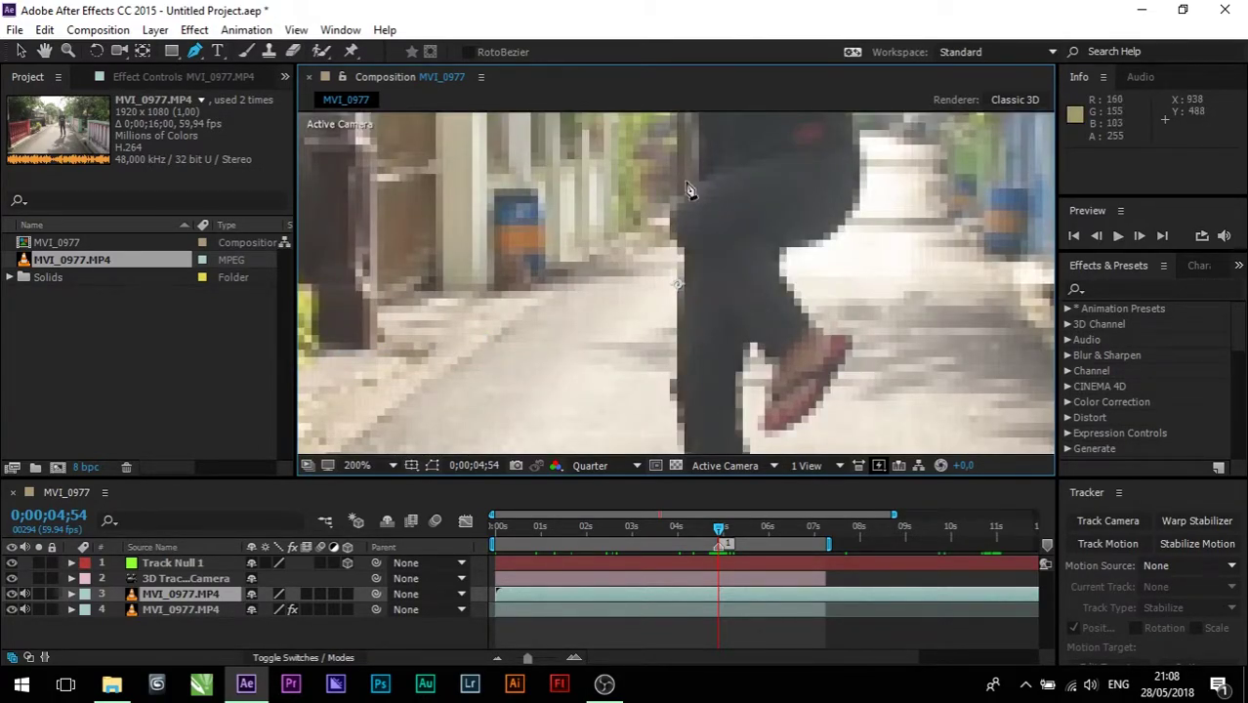
click(363, 465)
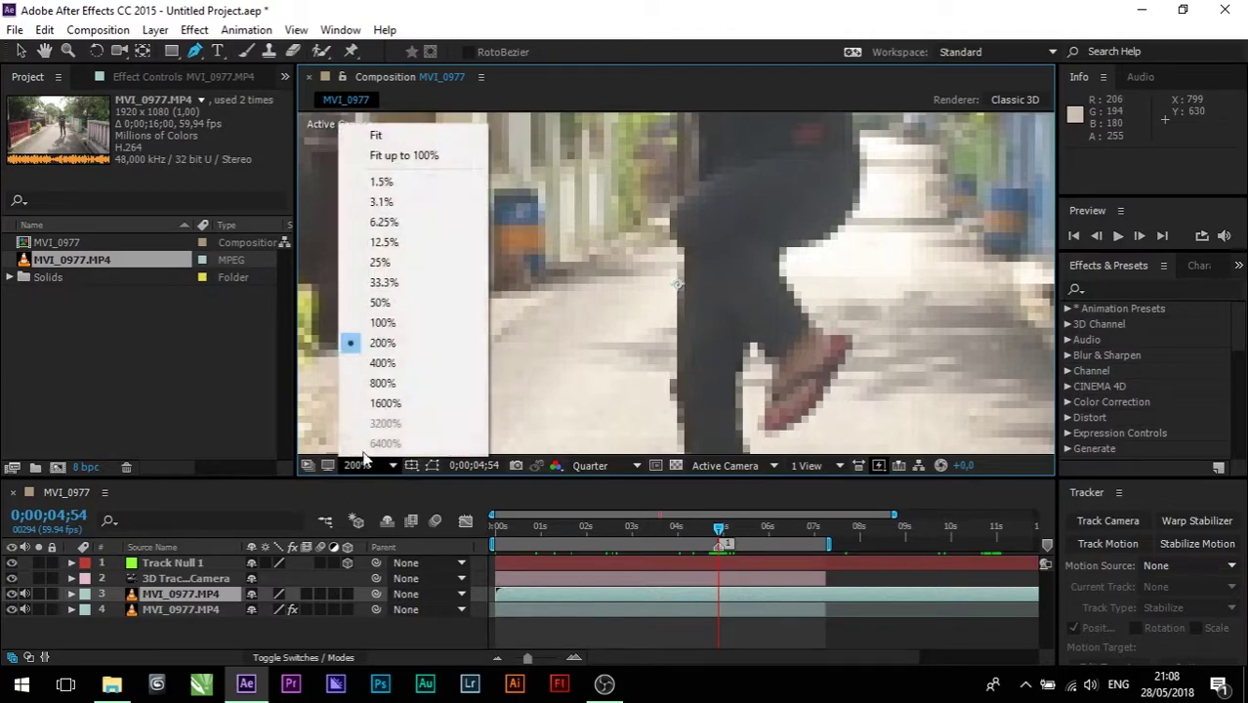
click(376, 322)
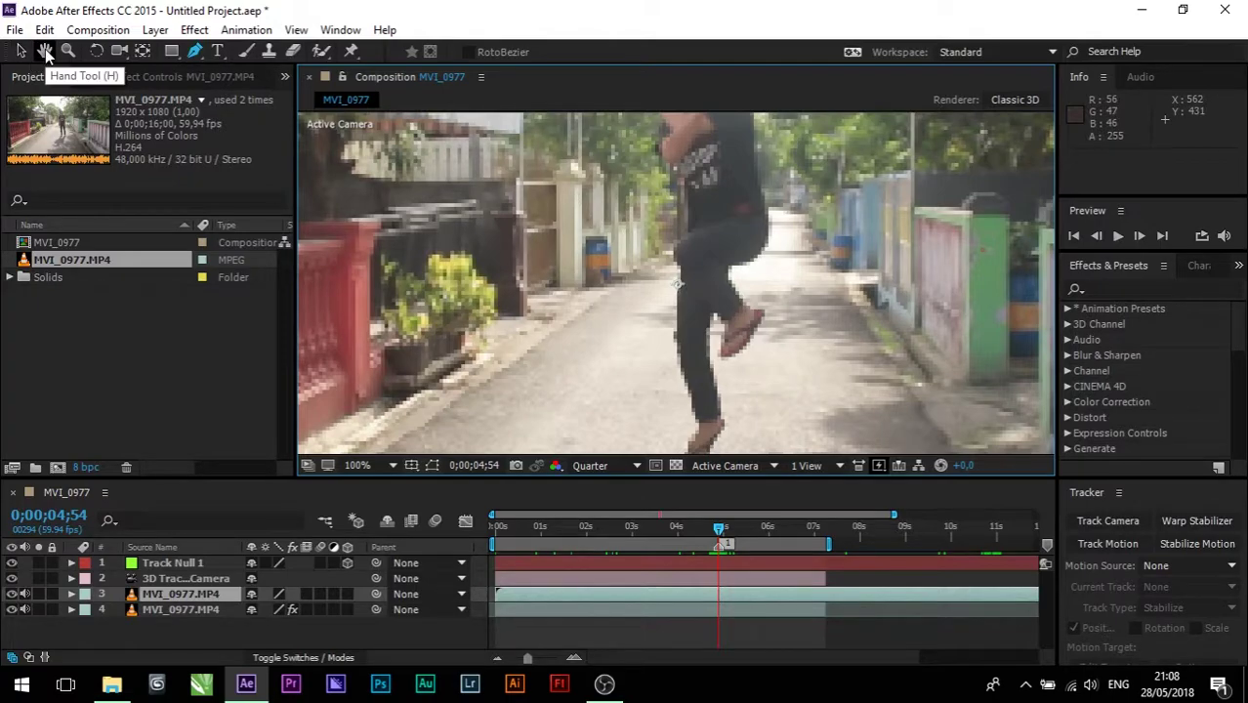
click(46, 54)
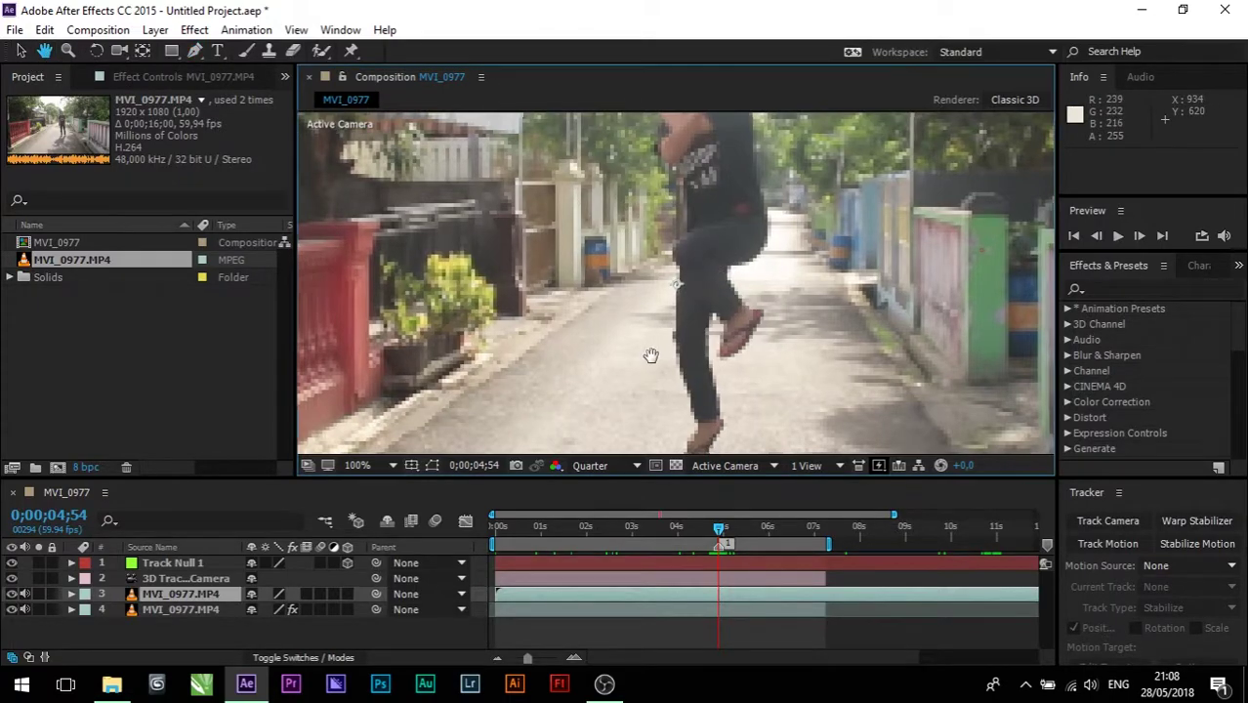
drag(650, 354, 578, 218)
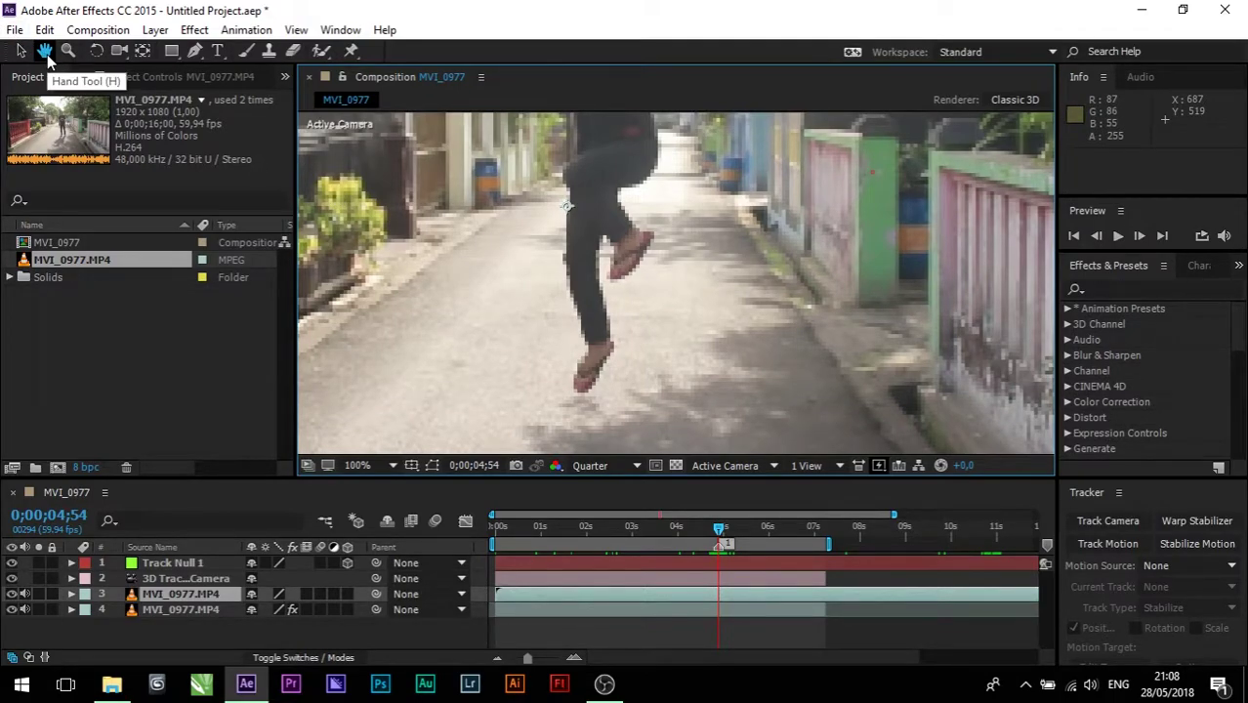
click(46, 55)
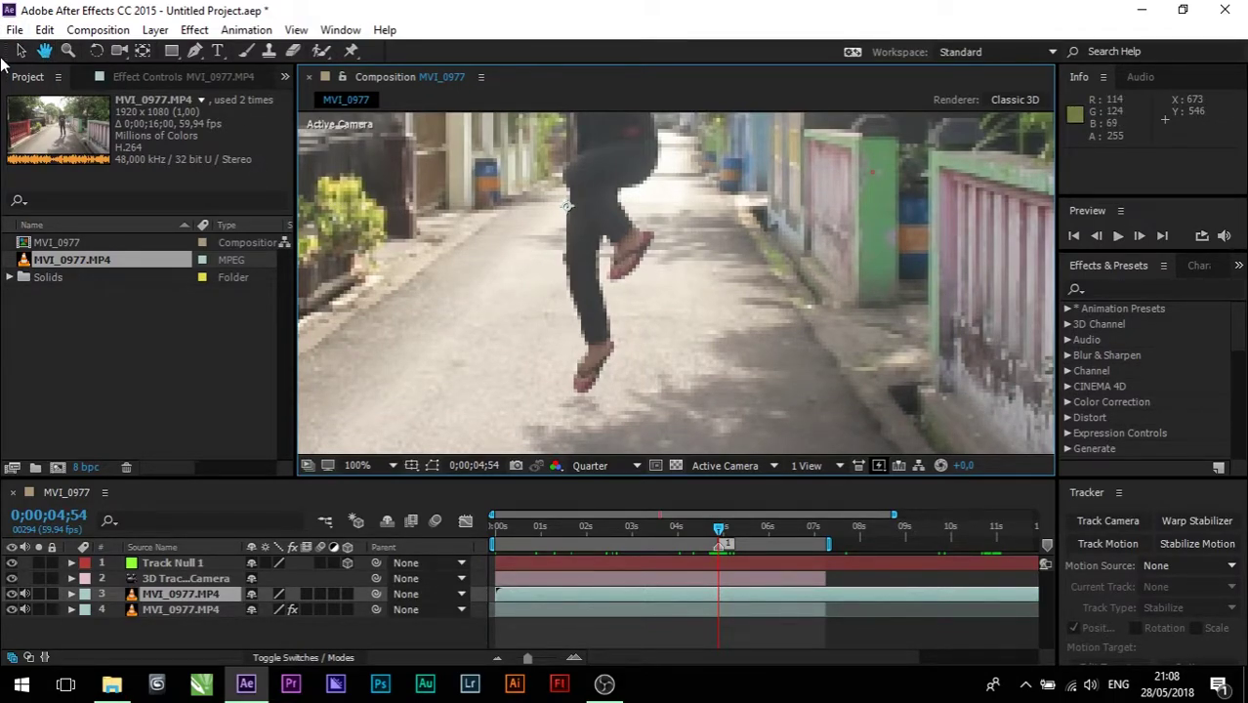
click(194, 53)
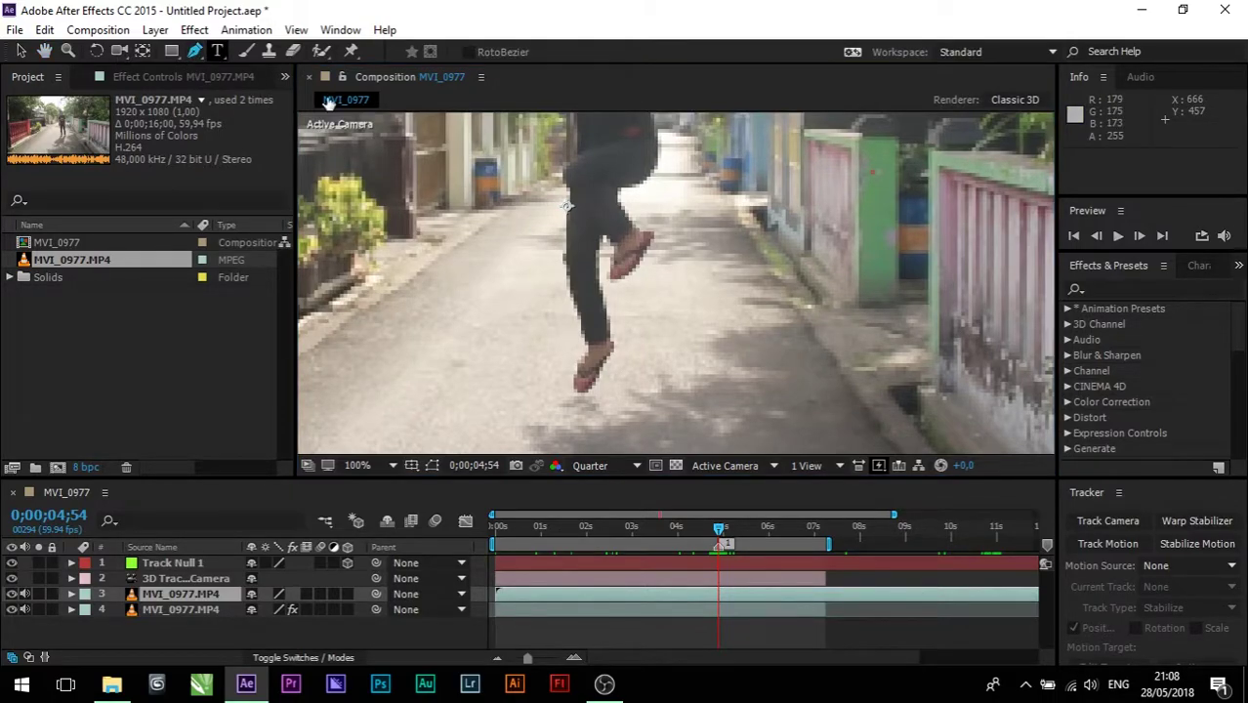
click(329, 102)
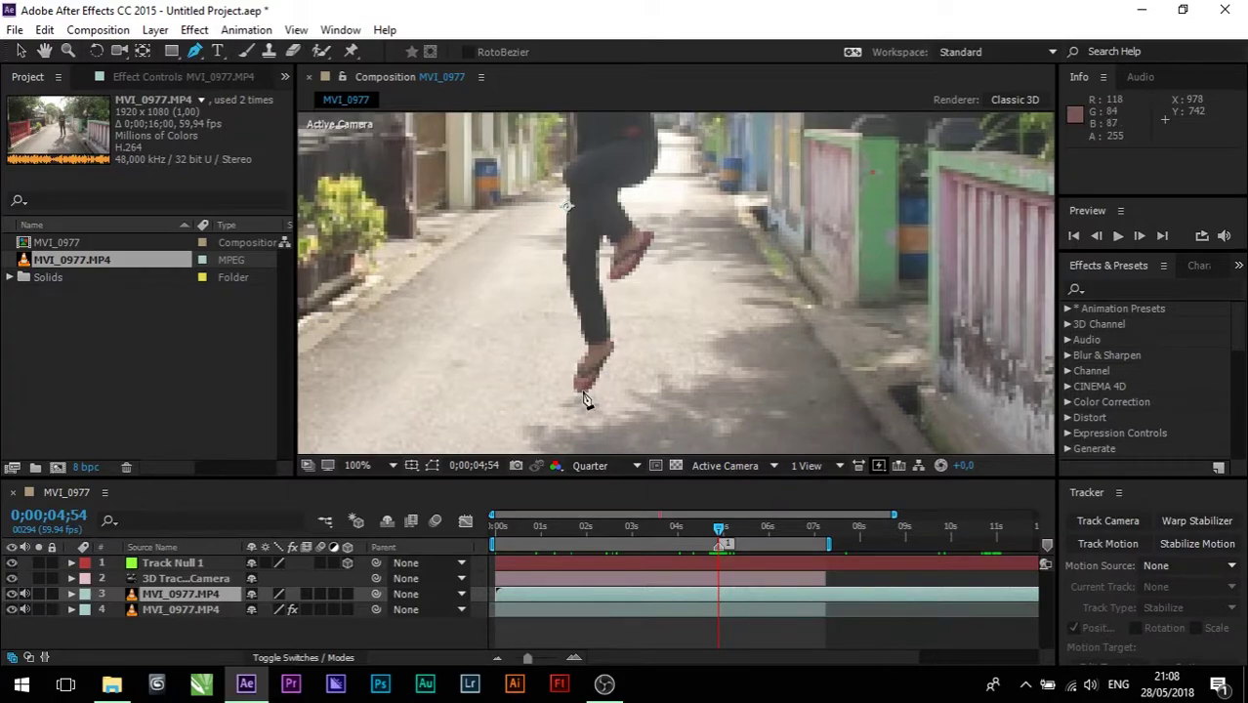
Step: Trace a Pen mask outline from the jumping man's foot up his leg and around his body
click(582, 389)
click(598, 371)
click(609, 344)
click(606, 303)
click(601, 263)
click(600, 237)
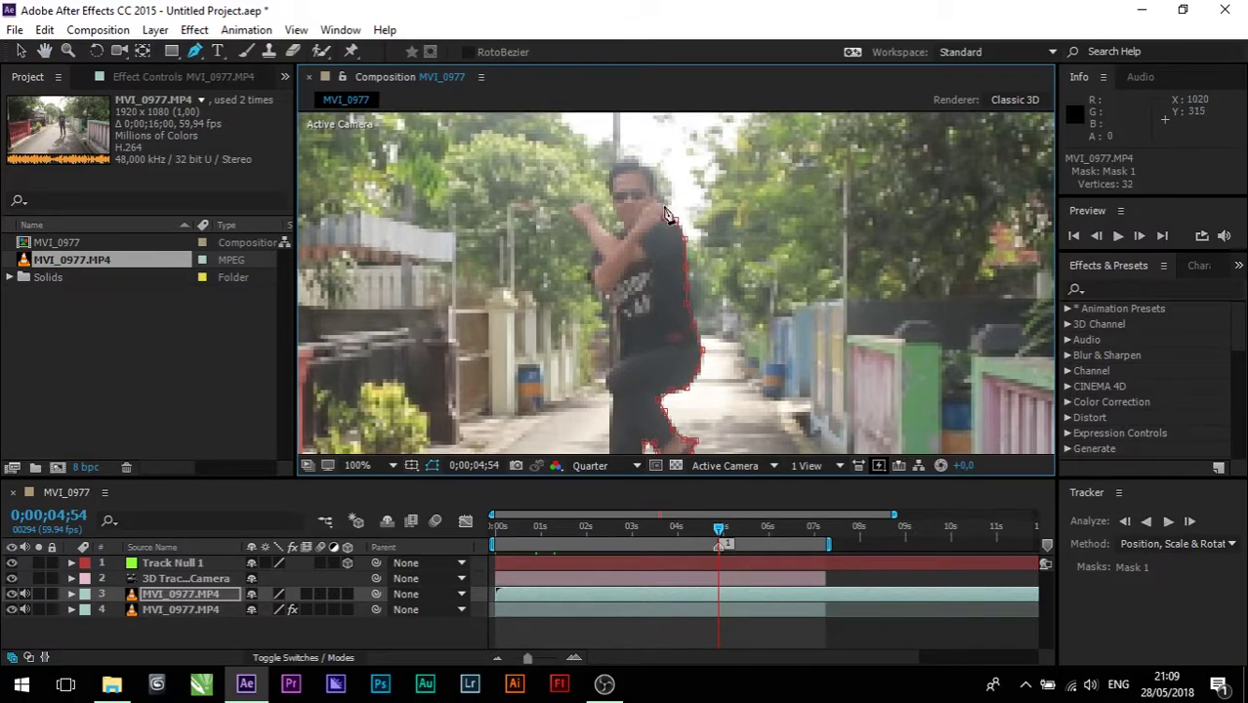
click(657, 183)
click(648, 170)
click(635, 161)
click(621, 159)
click(611, 174)
click(615, 201)
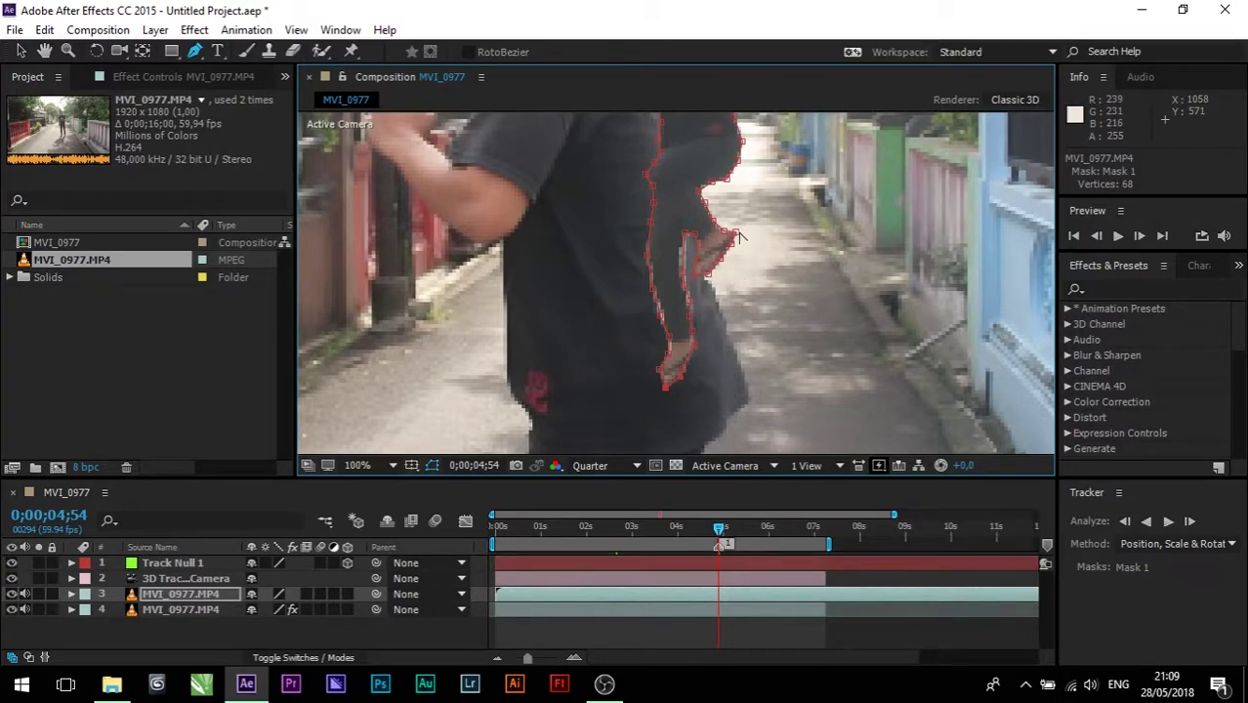
Step: Set the viewer magnification to Fit up to 100% and select the masked top layer 3
key(comma)
click(363, 466)
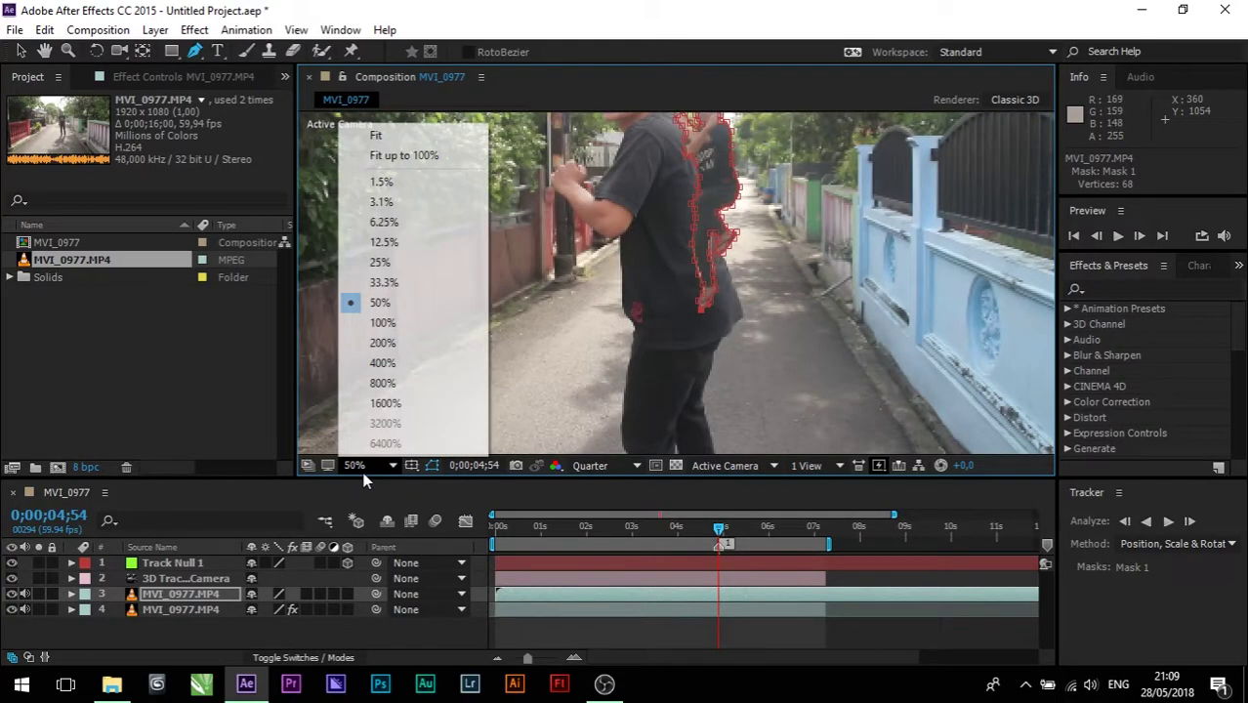
click(408, 156)
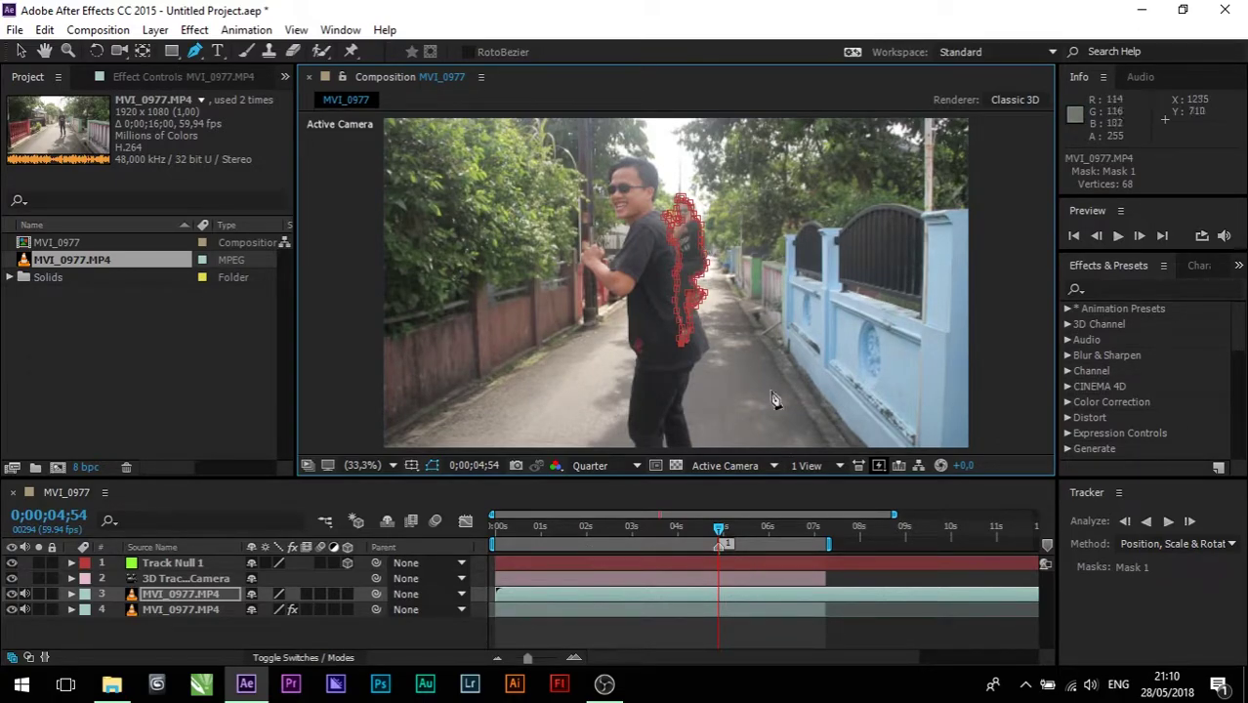
click(201, 596)
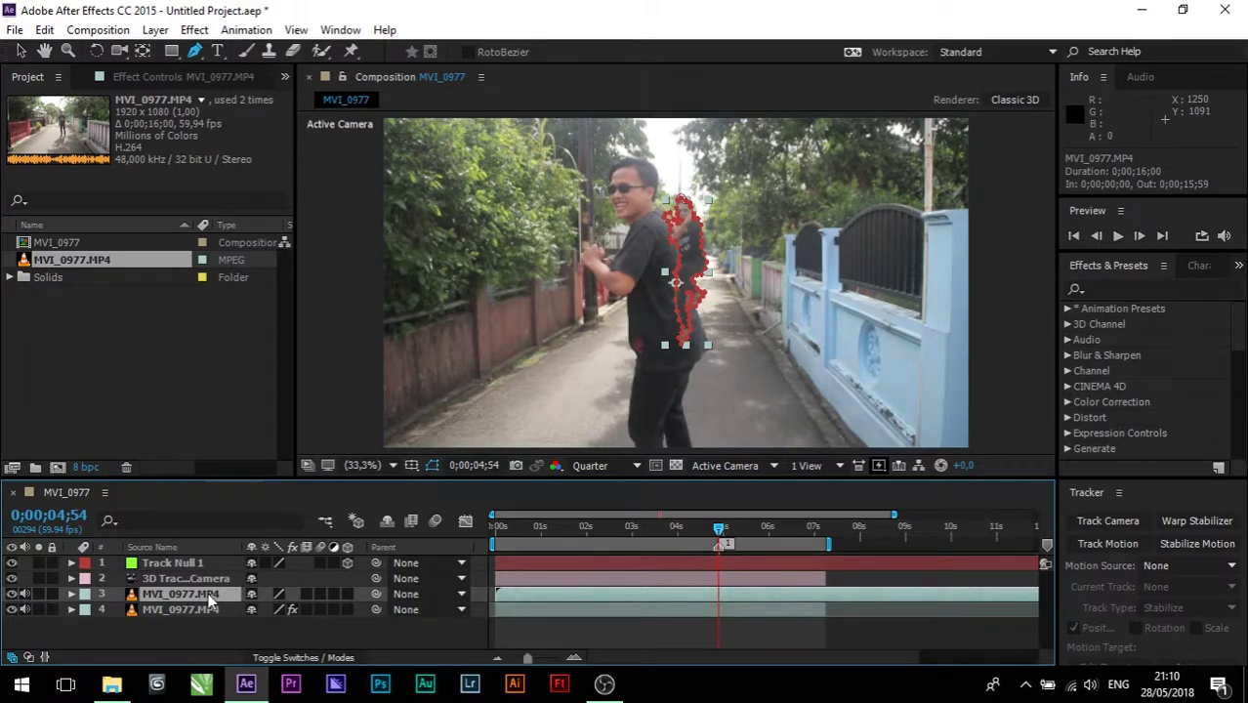
Step: Apply Time > Freeze Frame to the masked top MVI_0977.MP4 layer
right_click(207, 593)
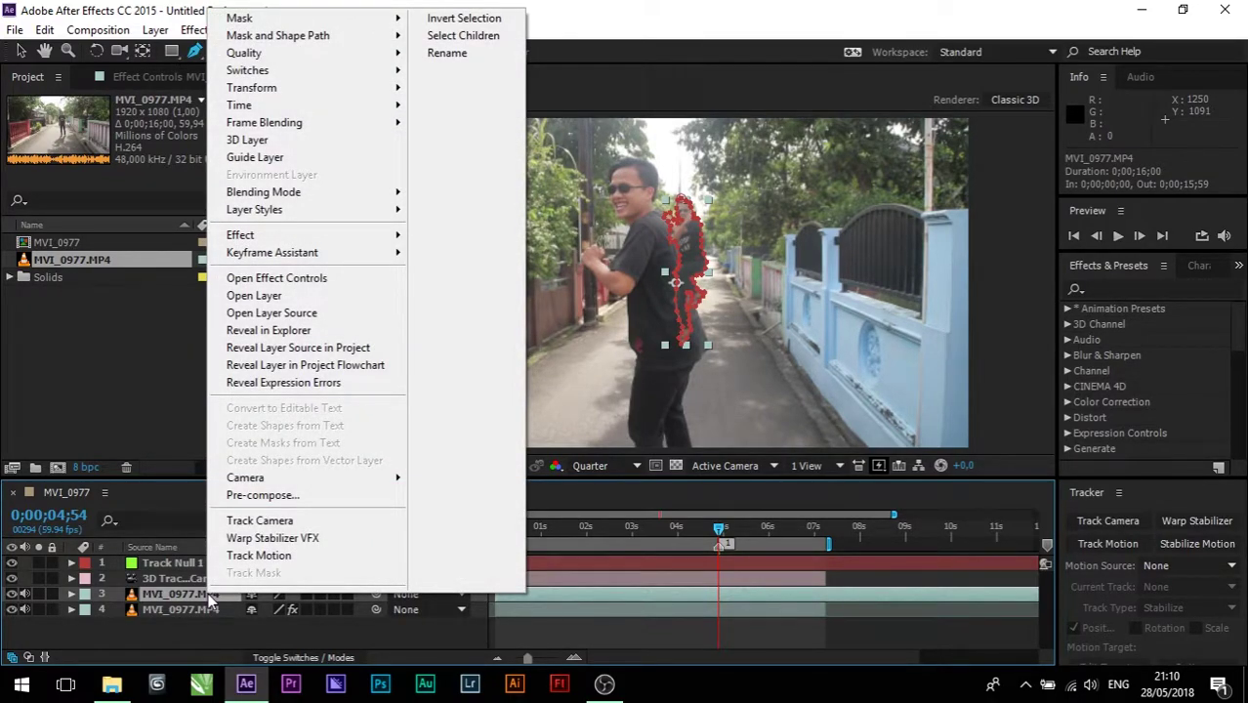
mouse_move(312, 110)
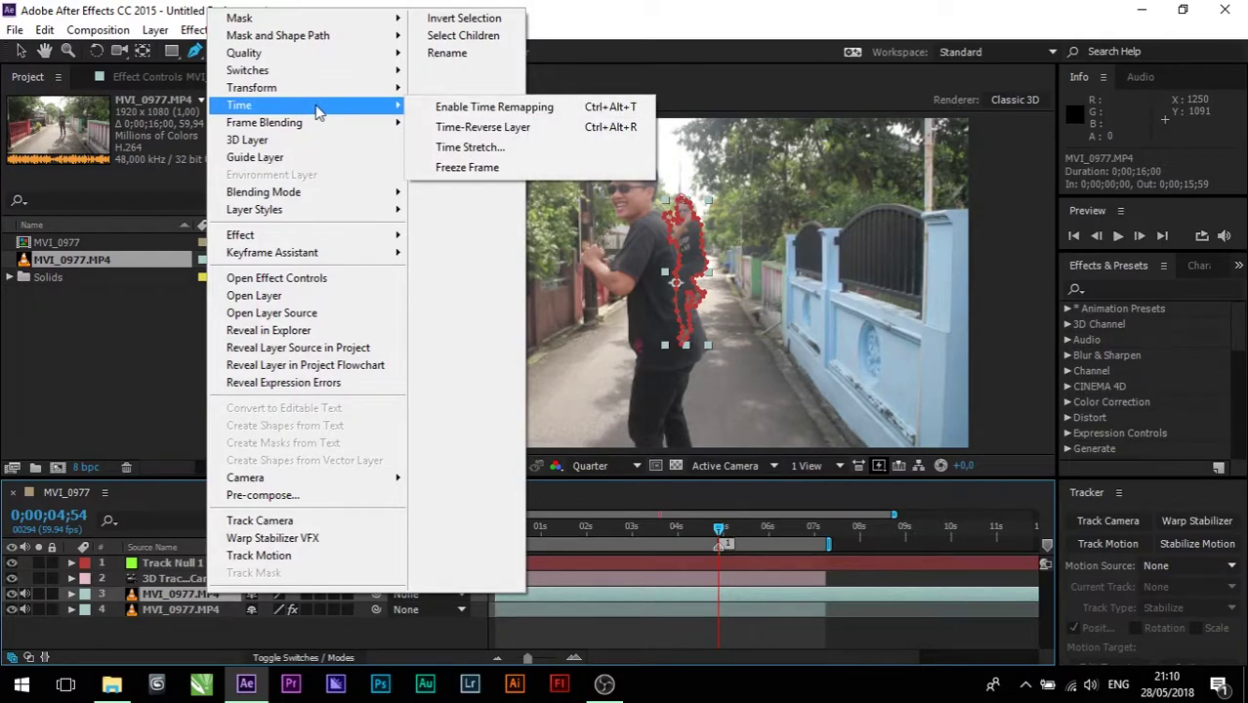
click(498, 170)
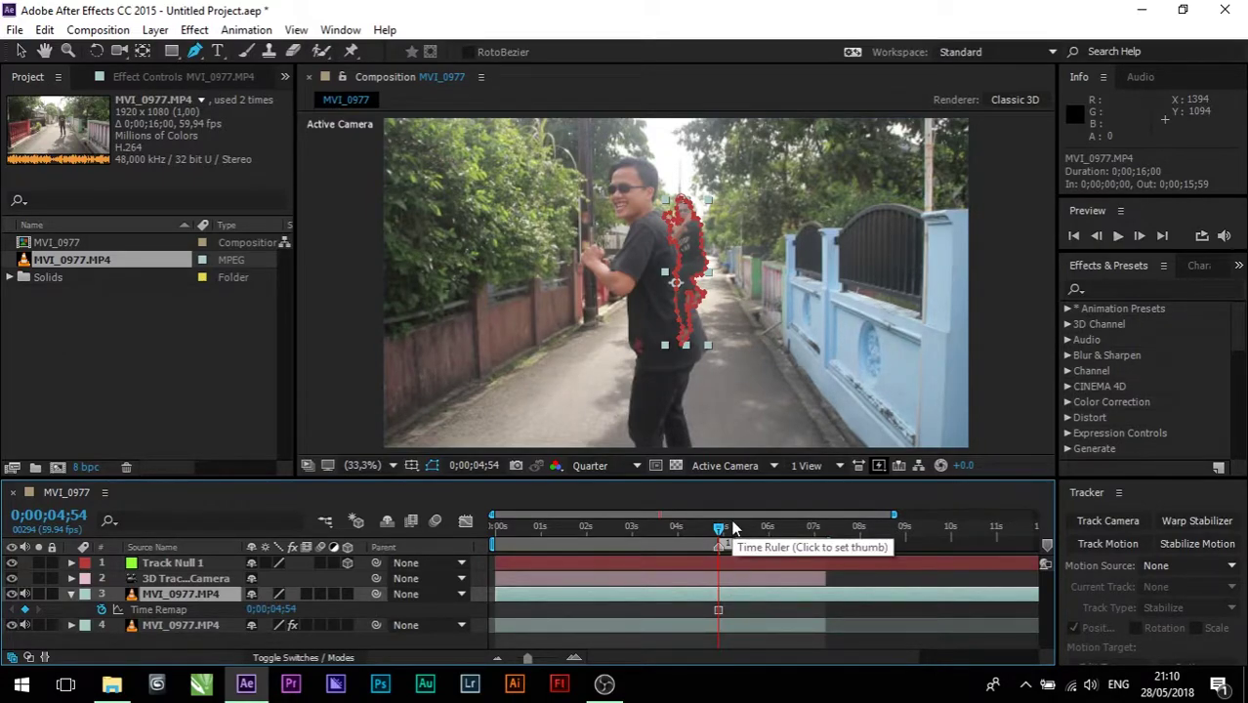
Step: End the frozen layer at the 0;00;04;54 playhead, then scrub back to an earlier moment
key(ctrl+bracketright)
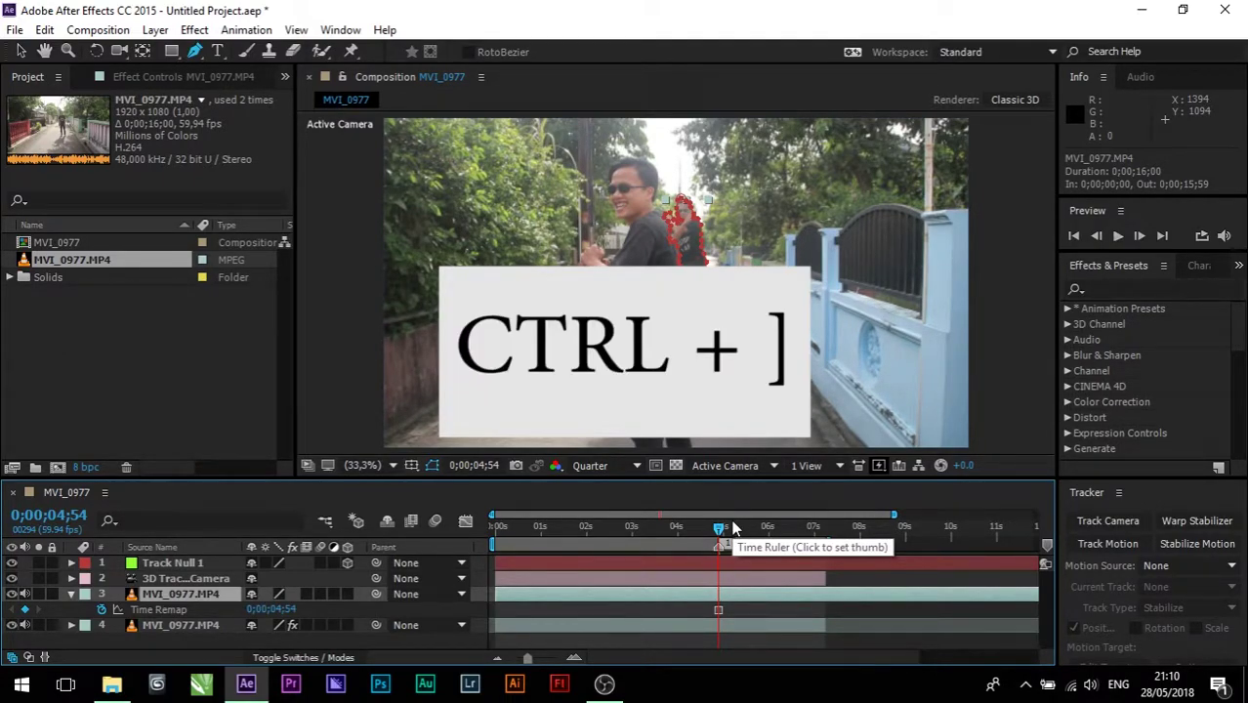
key(alt+bracketright)
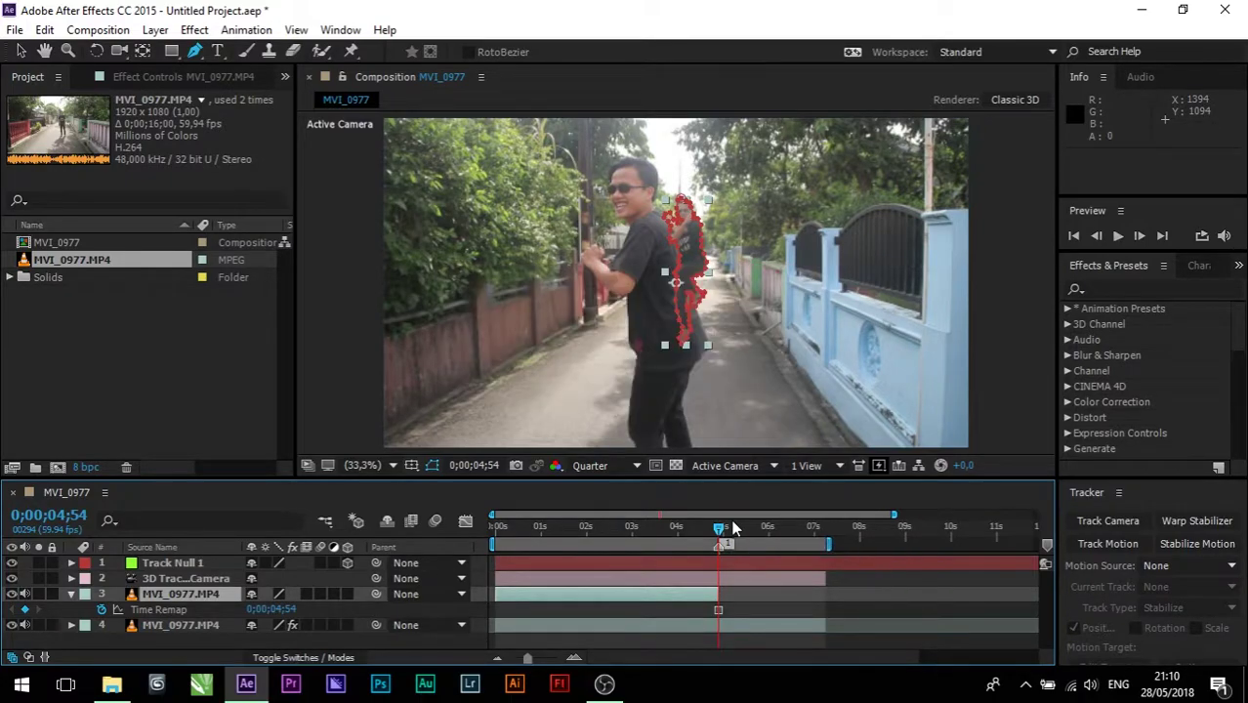
drag(720, 530, 609, 520)
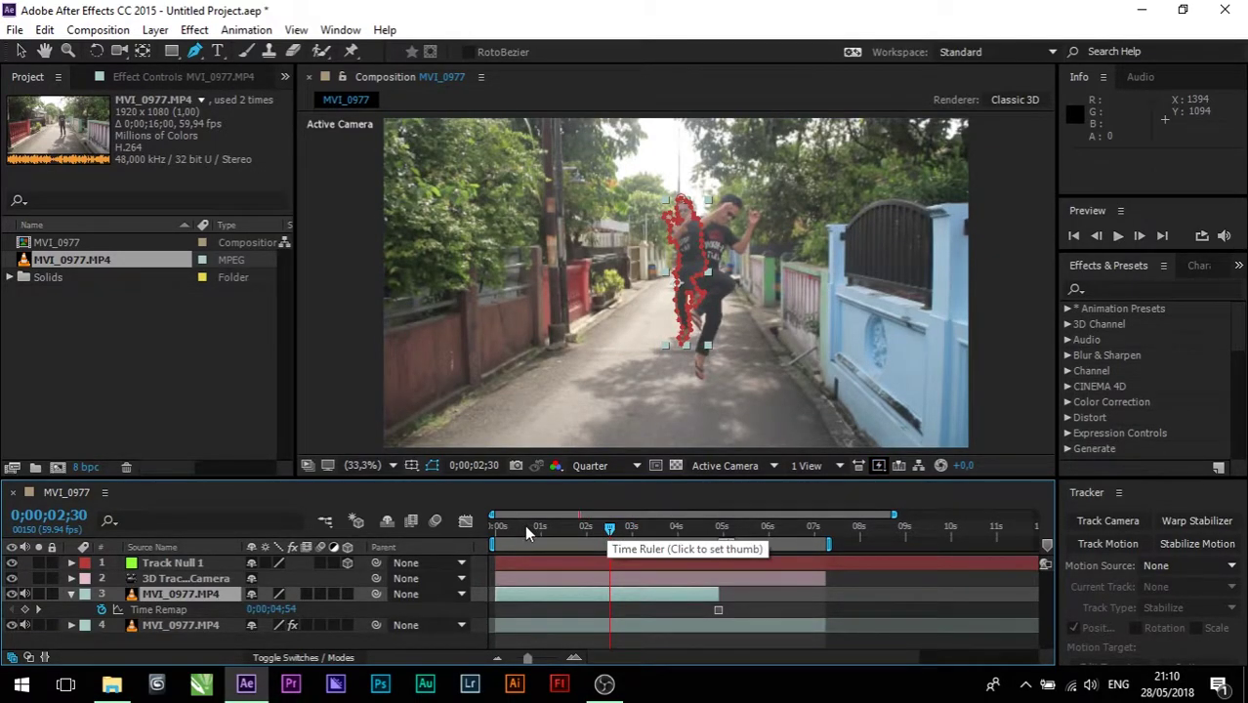
Step: Scrub from near the clip's start to find the mid-jump pose
click(515, 528)
drag(513, 524, 522, 527)
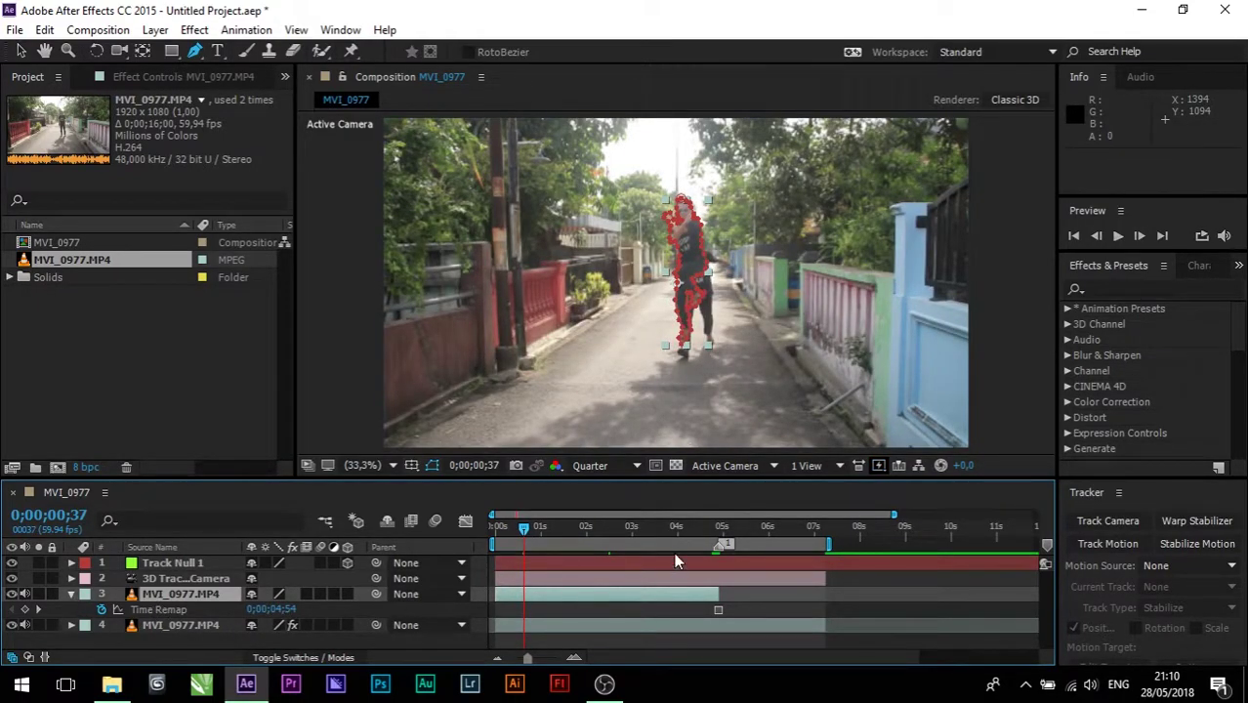
drag(529, 526, 545, 532)
scroll(723, 235, up, 3)
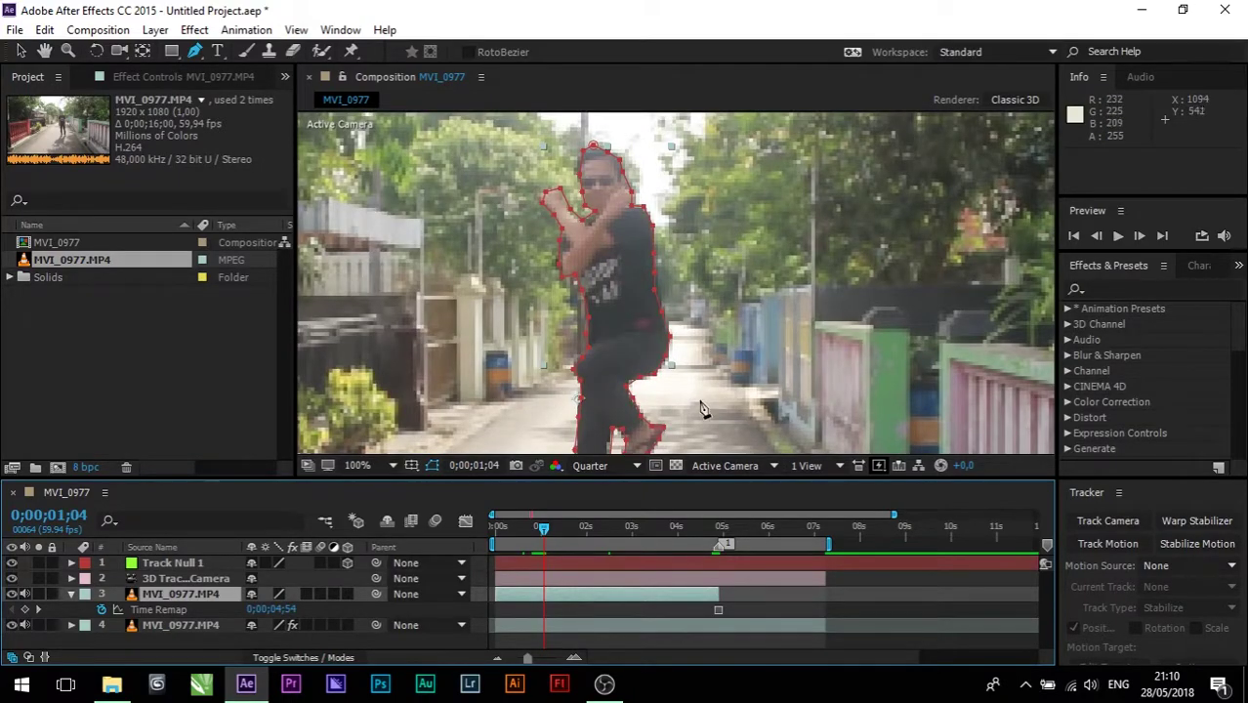
scroll(699, 408, up, 2)
scroll(649, 391, down, 3)
scroll(649, 397, up, 1)
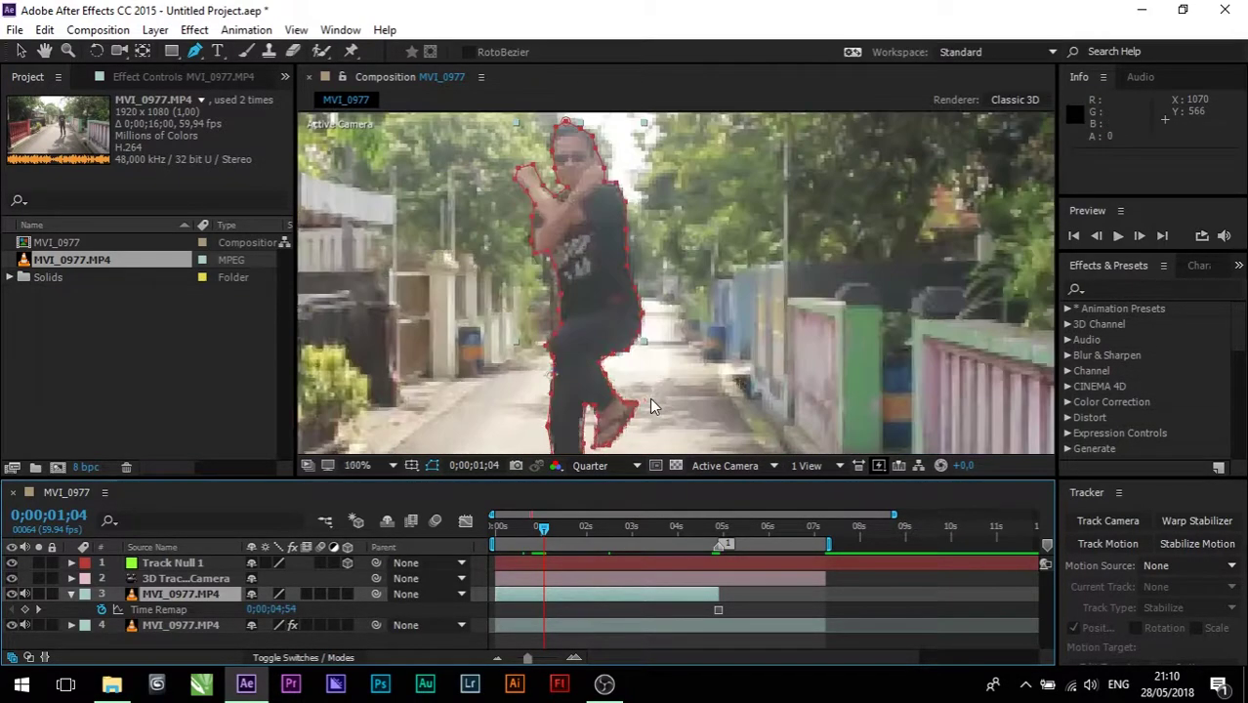
scroll(652, 402, up, 1)
scroll(650, 398, down, 2)
scroll(557, 386, down, 2)
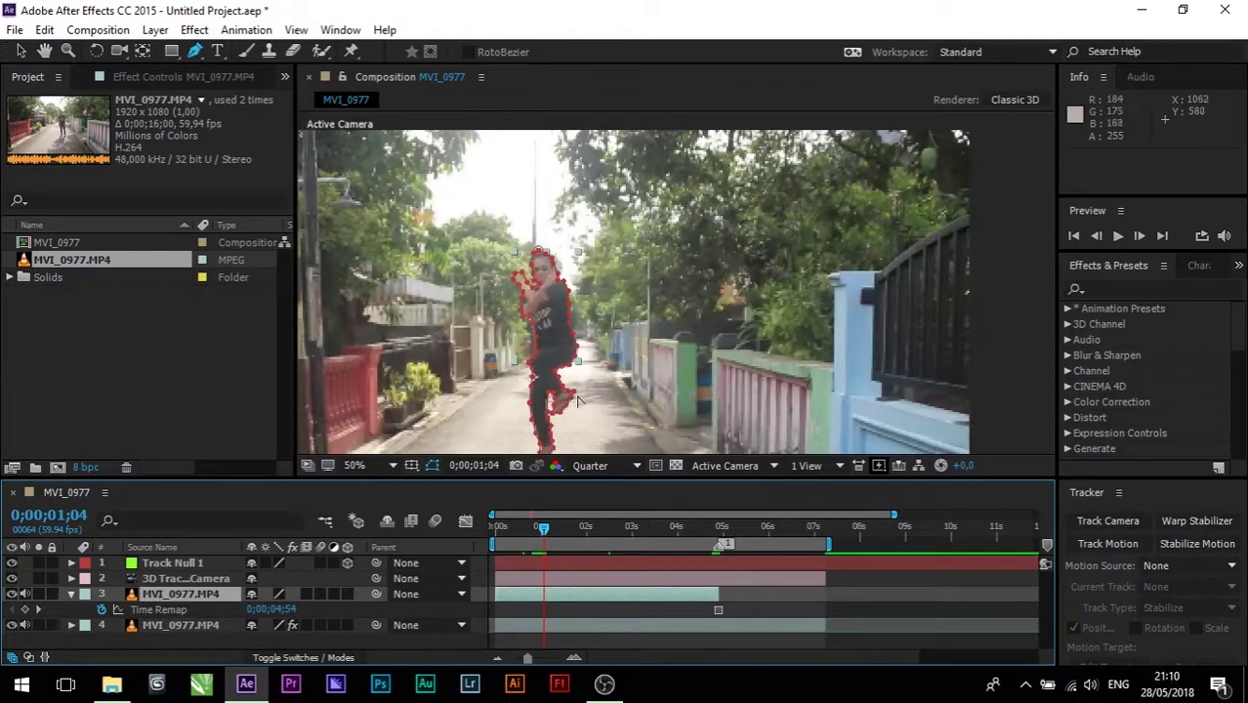
scroll(552, 427, up, 2)
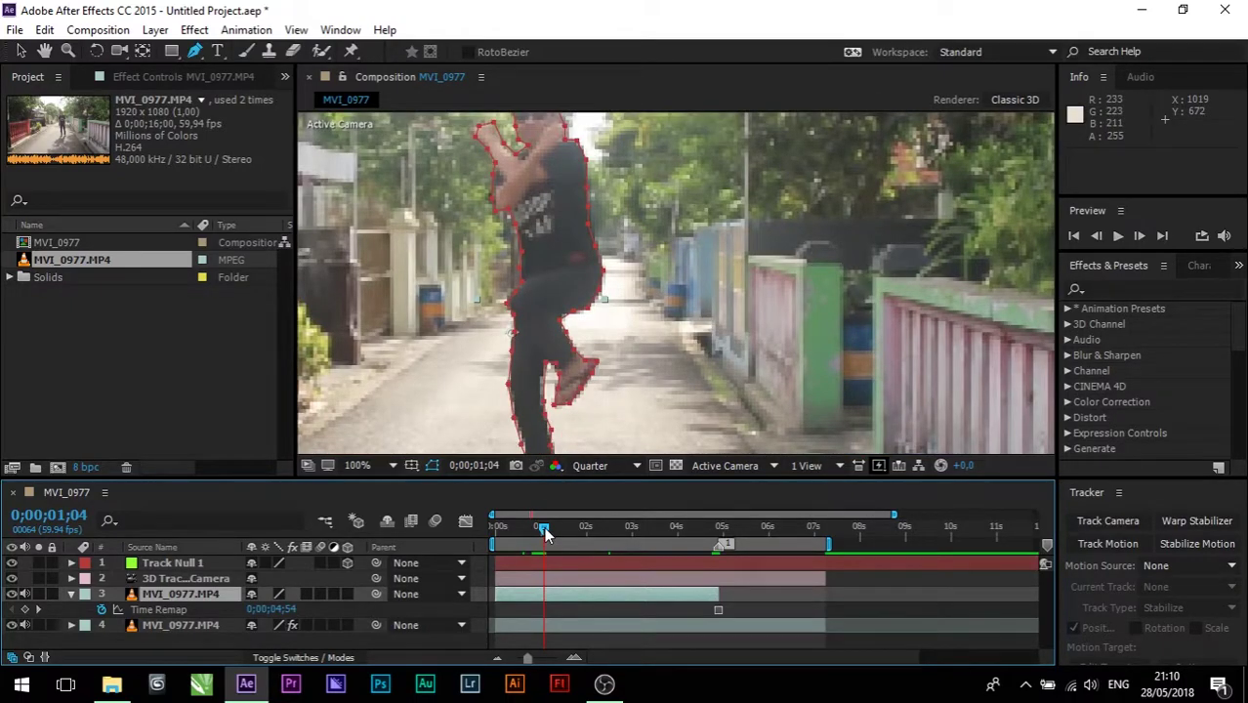
Step: Settle on 0;00;01;05, drag the Time Remap hold keyframe there, and end the layer at that frame
drag(544, 526, 544, 533)
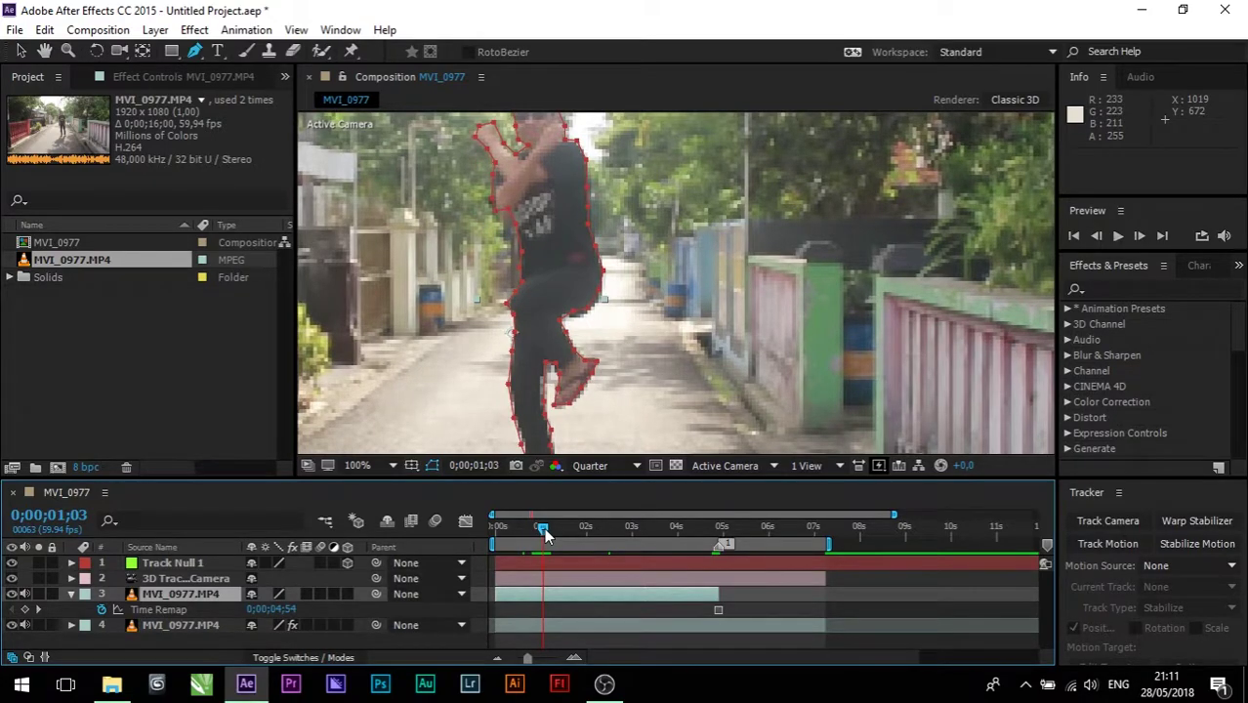
drag(544, 532, 546, 533)
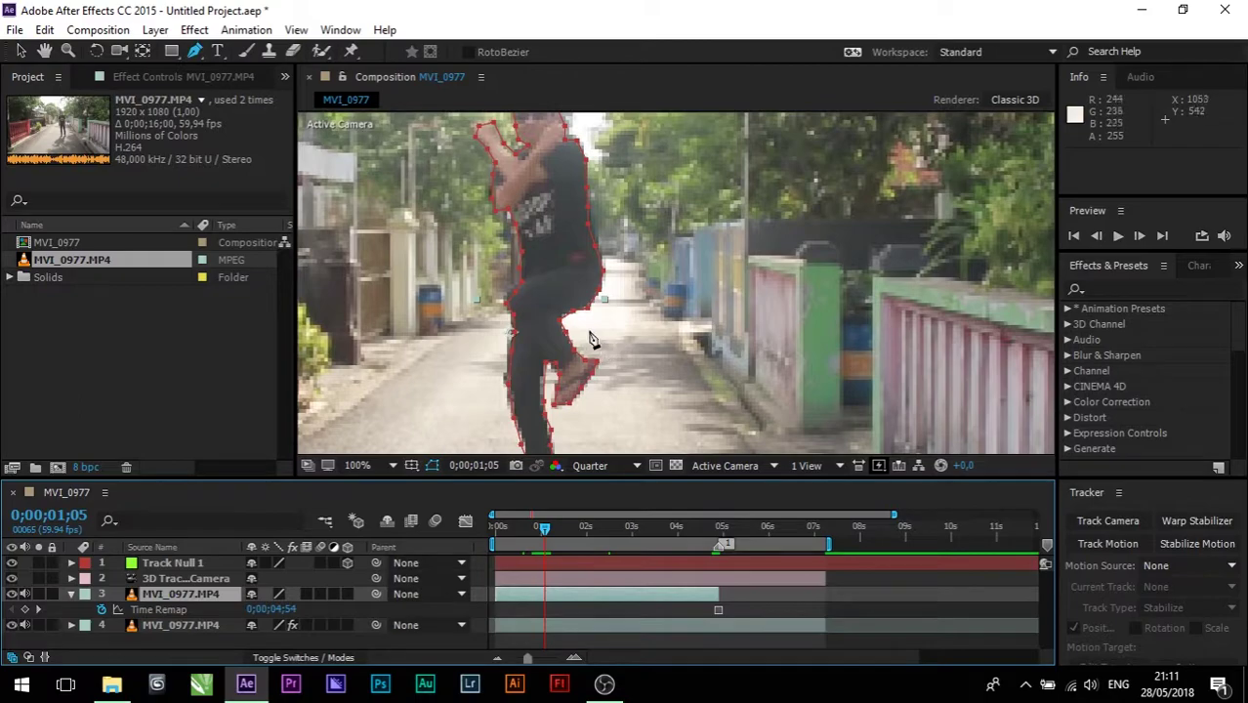
scroll(576, 333, down, 2)
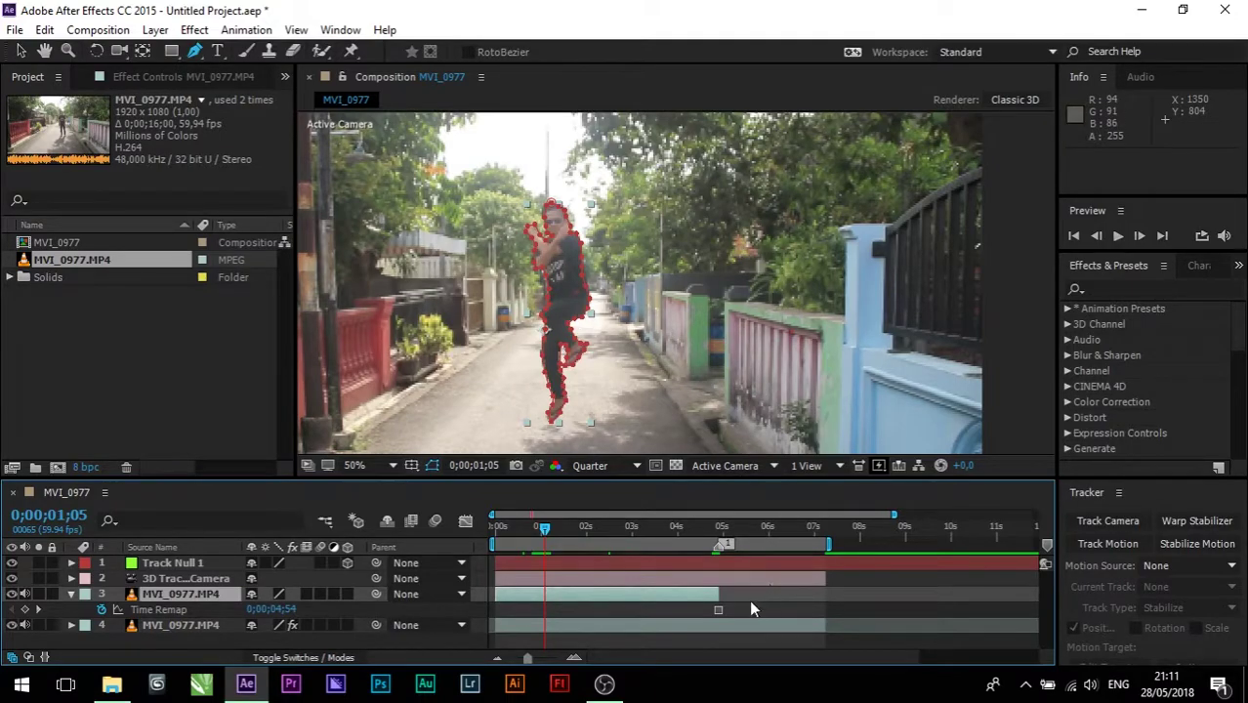
drag(718, 612, 573, 623)
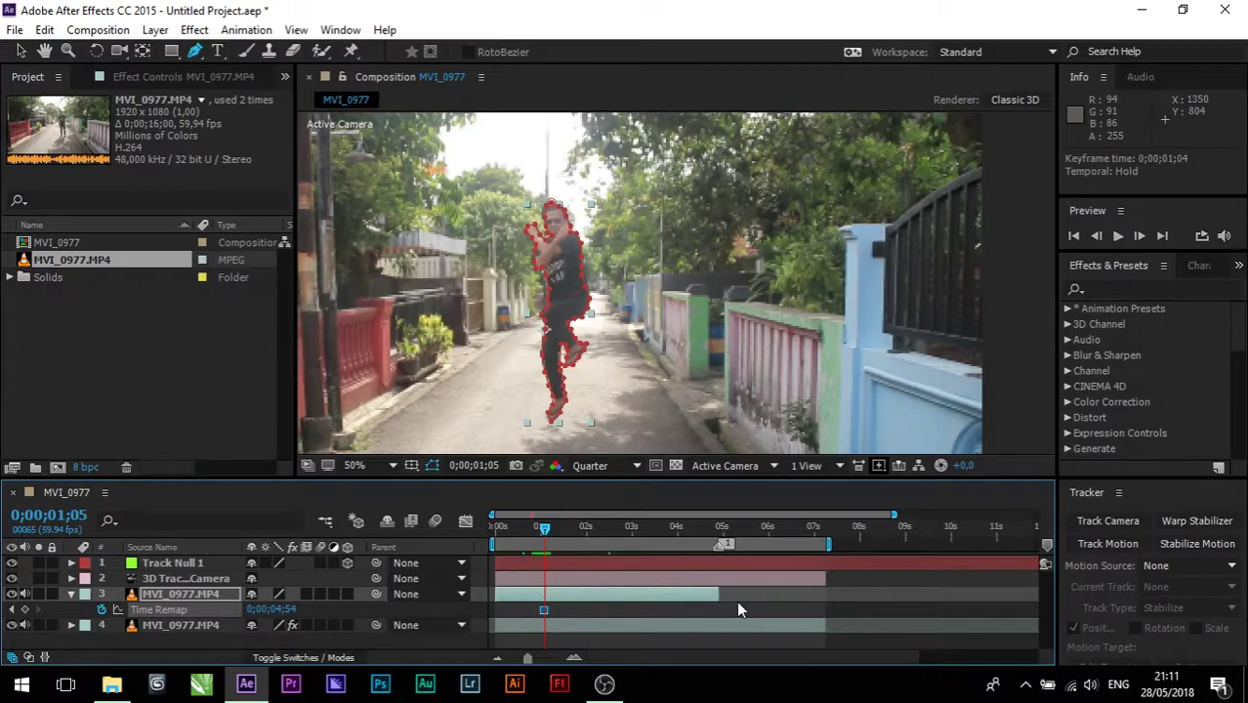
key(alt+bracketright)
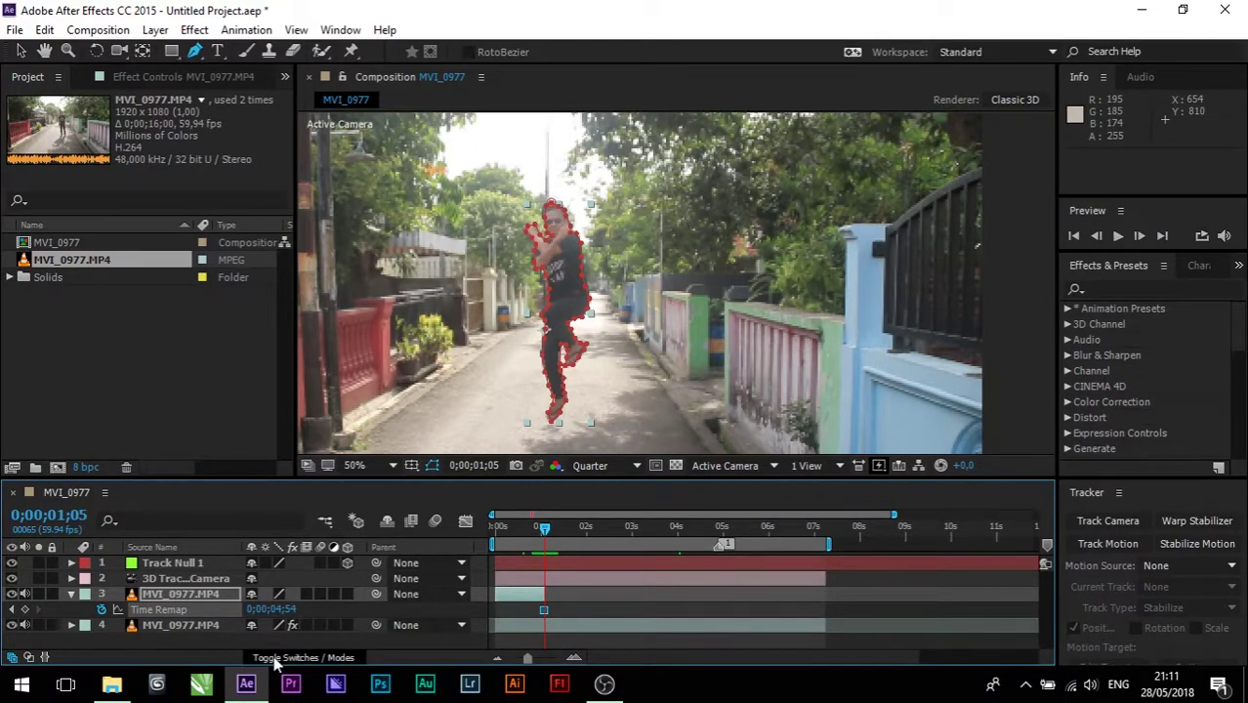
Step: Show the layer switch columns, turn on the 3D Layer switch for layer 3, and reselect it
click(329, 658)
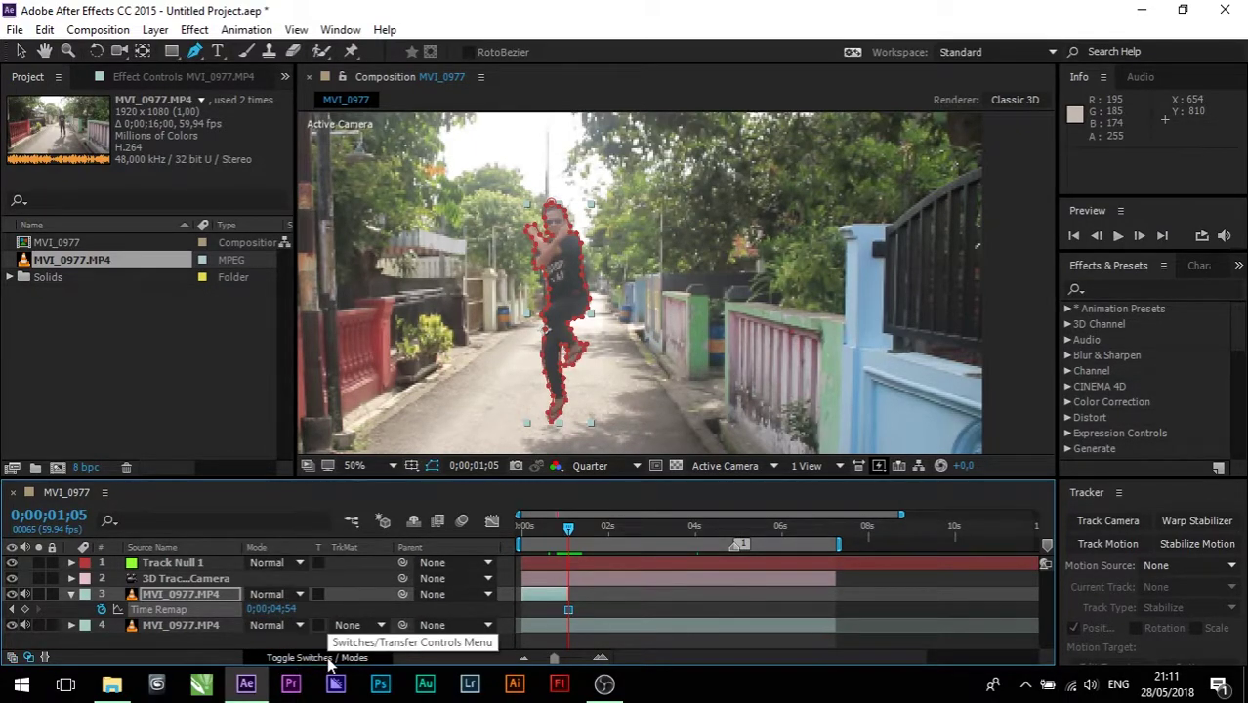
click(328, 658)
click(328, 658)
click(328, 658)
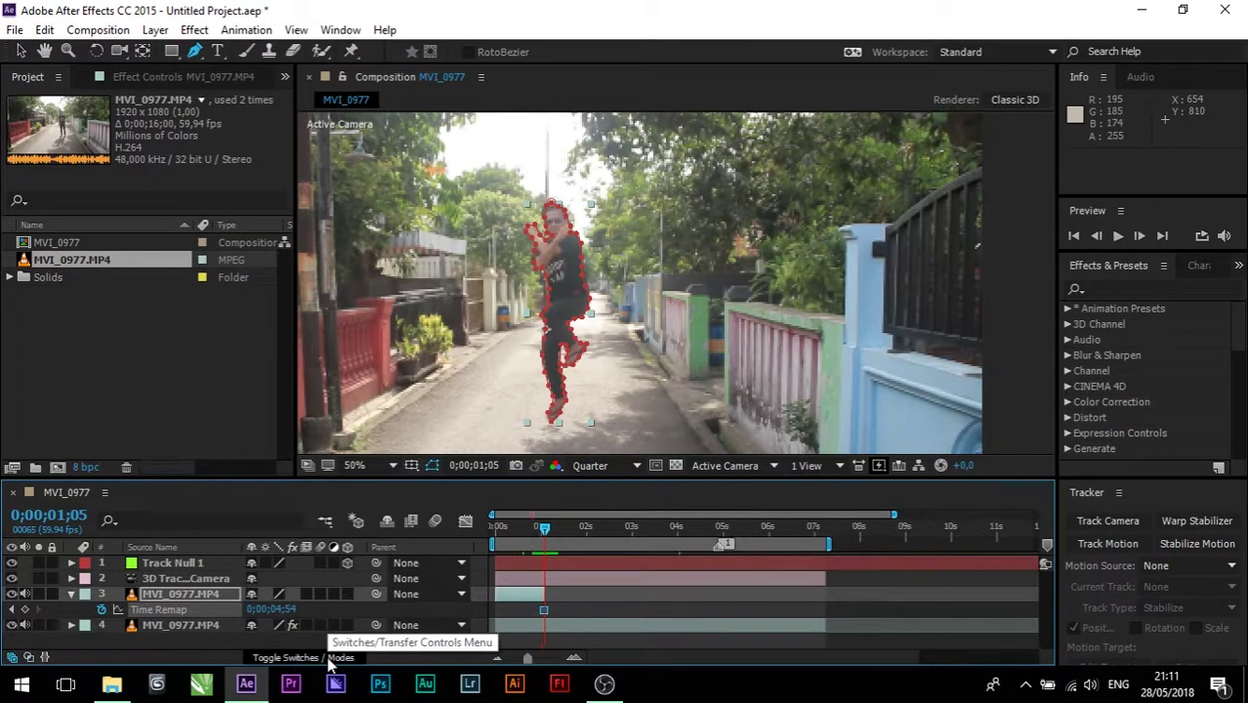
click(347, 594)
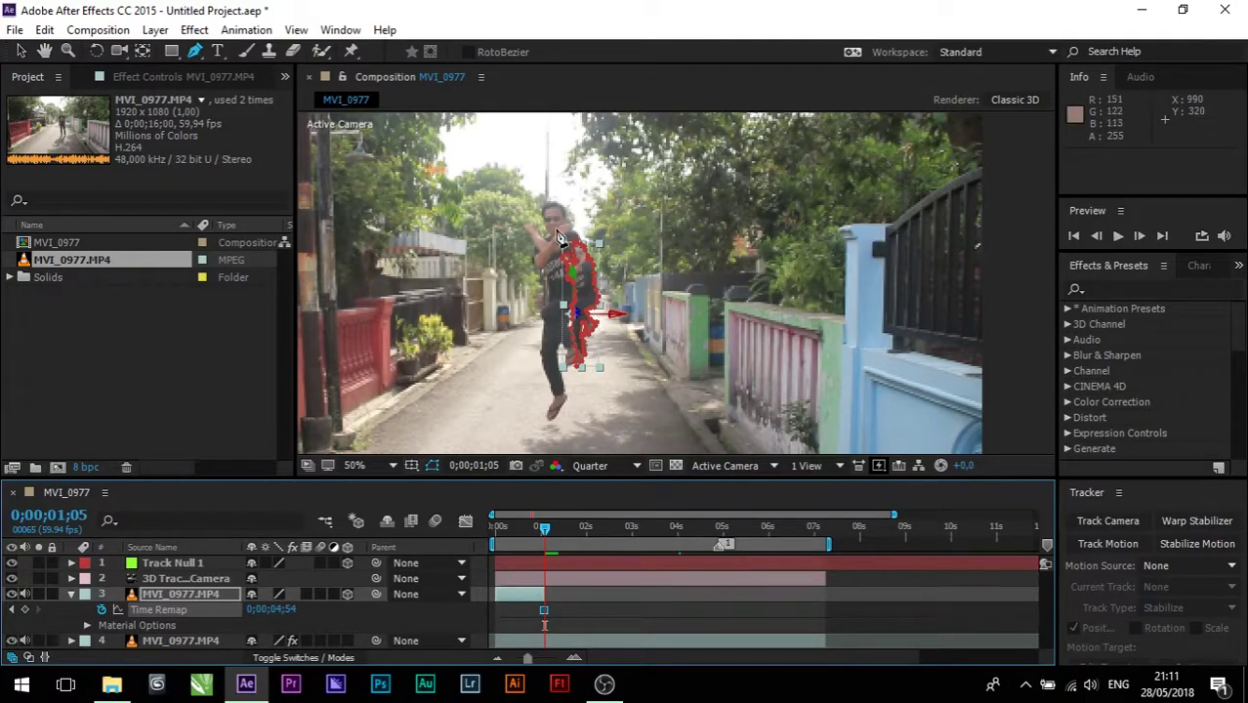
click(70, 594)
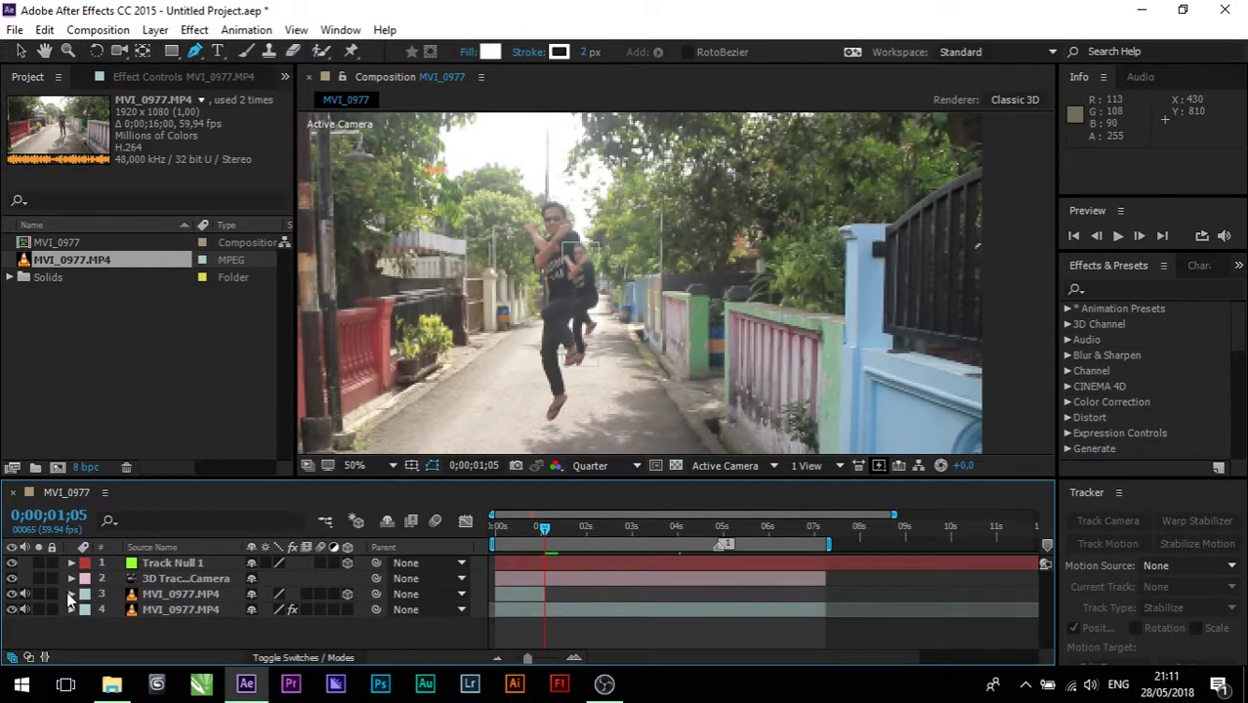
click(200, 598)
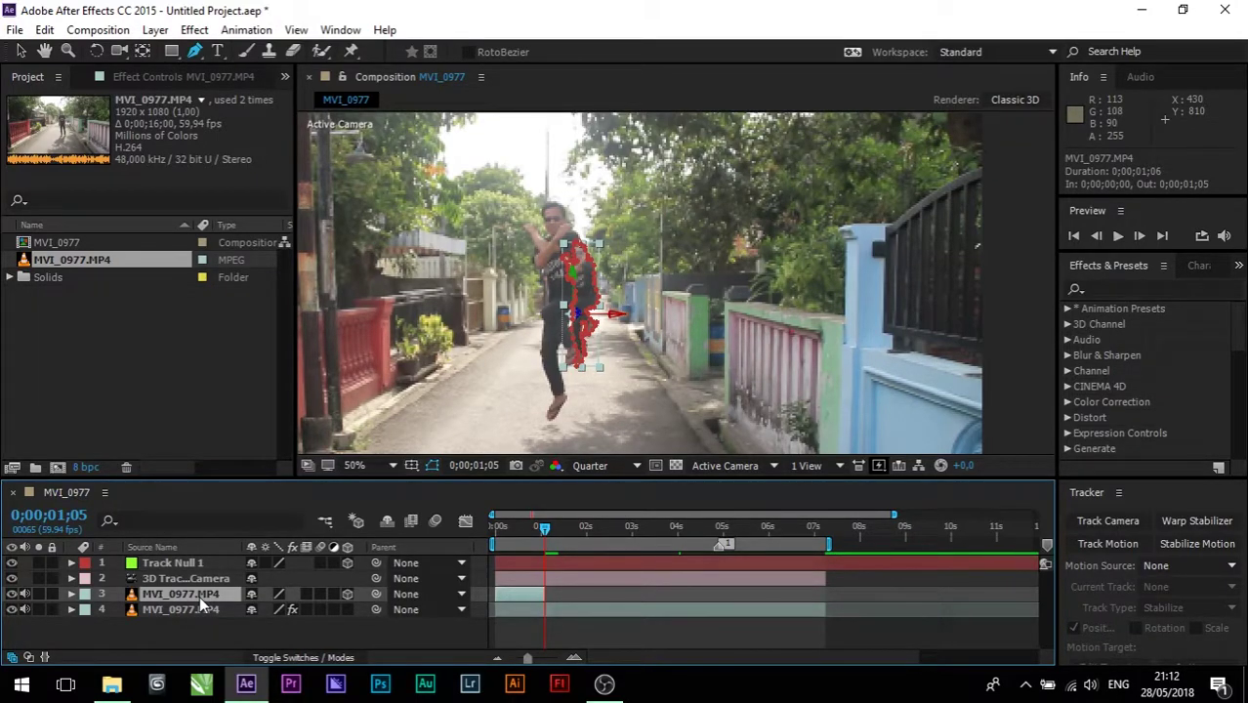
Step: Show layer 3's Position and scrub it to 848, 596, -549, pushing it back and lowering it
key(p)
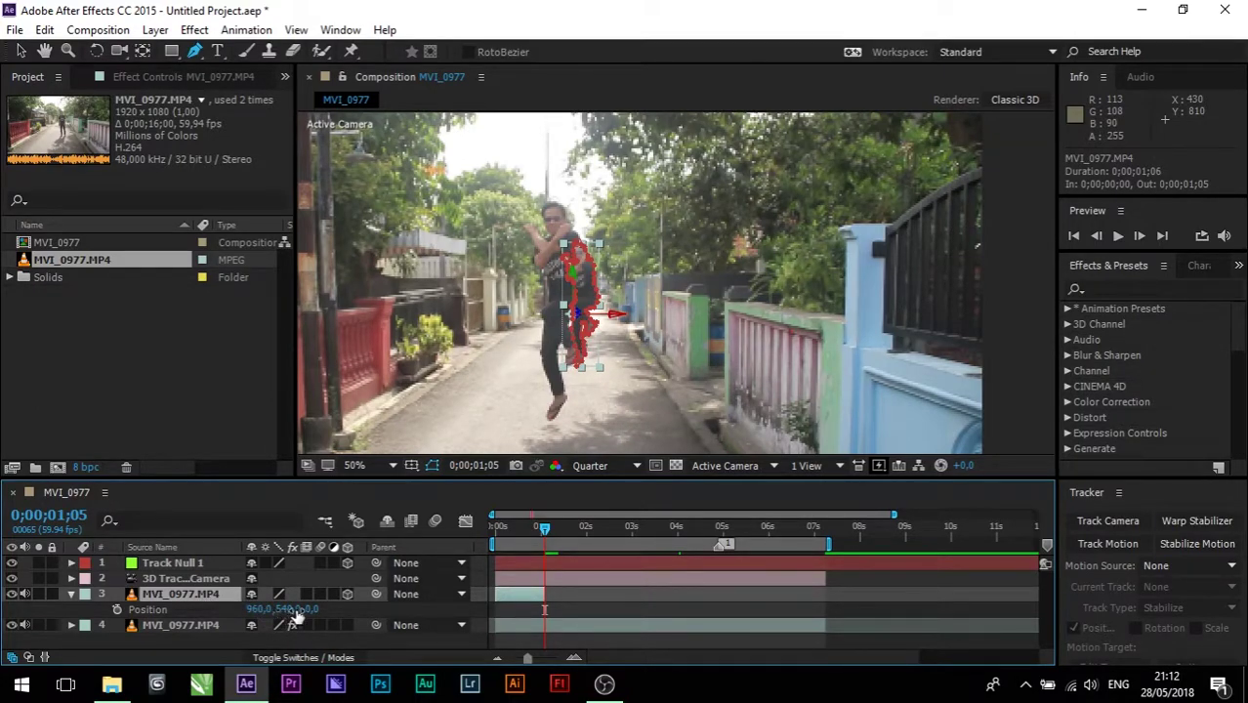
mouse_move(309, 609)
mouse_down()
mouse_move(5, 593)
mouse_move(319, 612)
mouse_move(147, 604)
mouse_up()
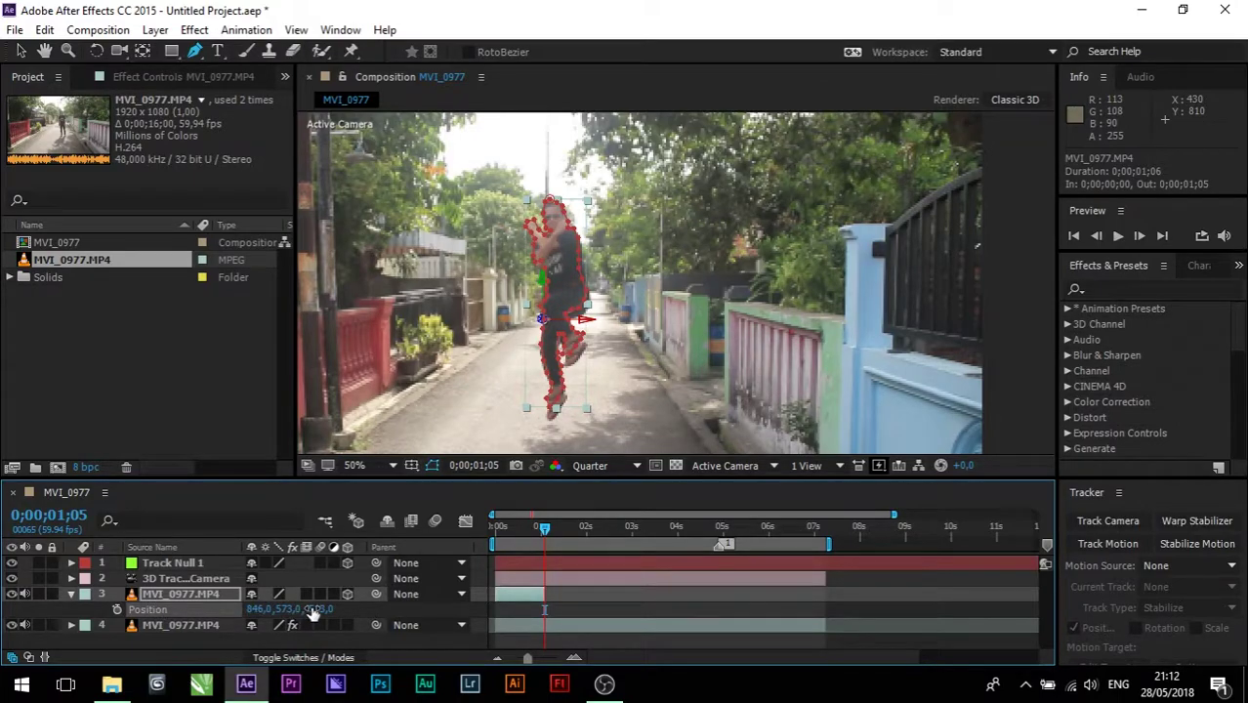
mouse_move(313, 610)
mouse_down()
mouse_move(267, 613)
mouse_move(286, 609)
mouse_up()
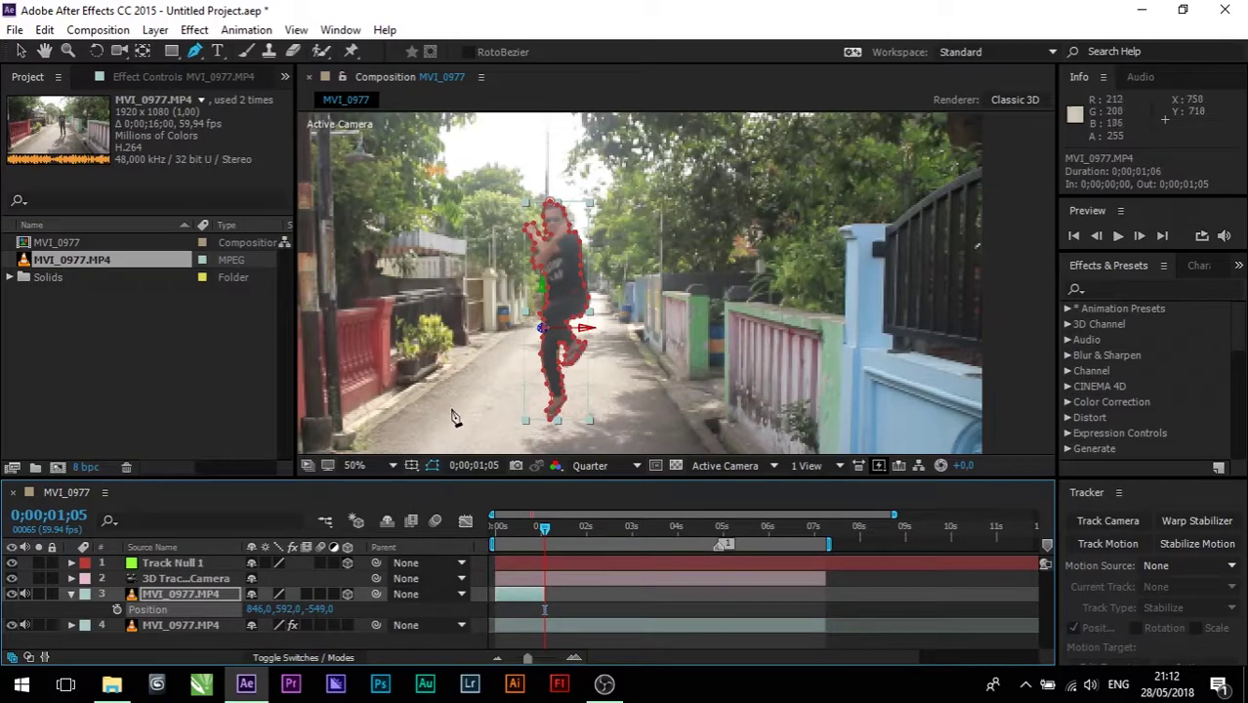
scroll(464, 364, up, 1)
scroll(803, 308, up, 1)
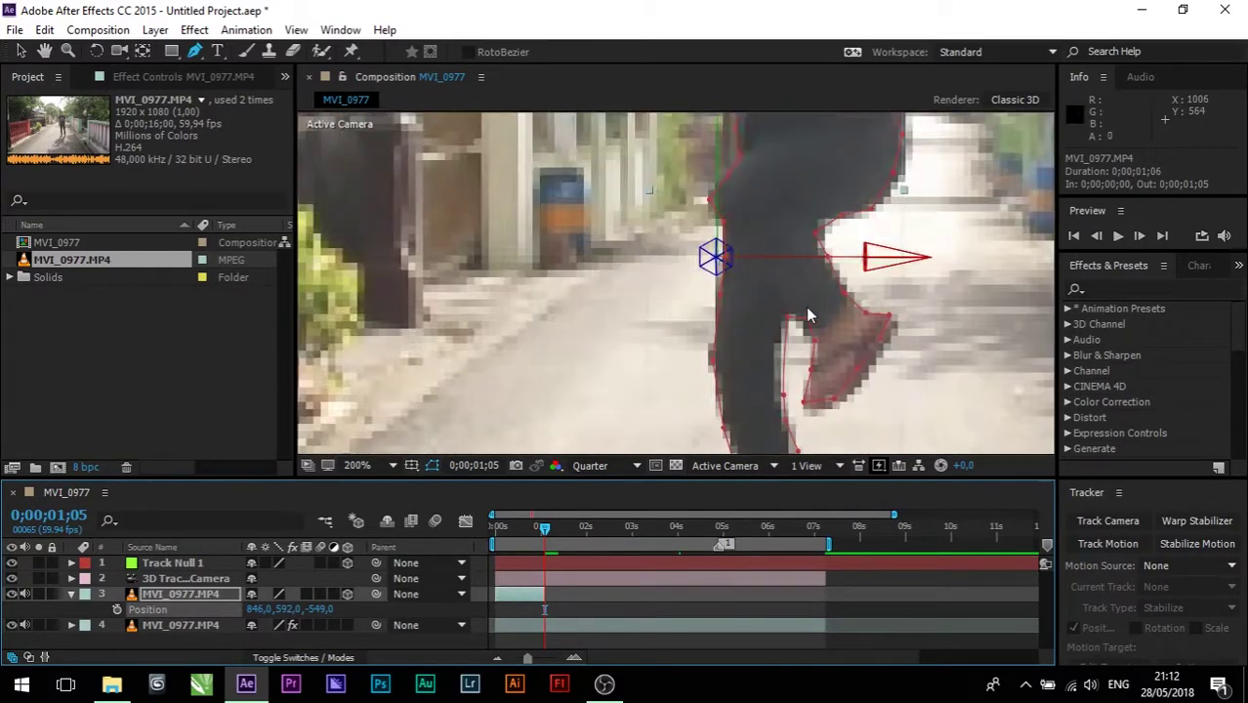
scroll(748, 340, down, 1)
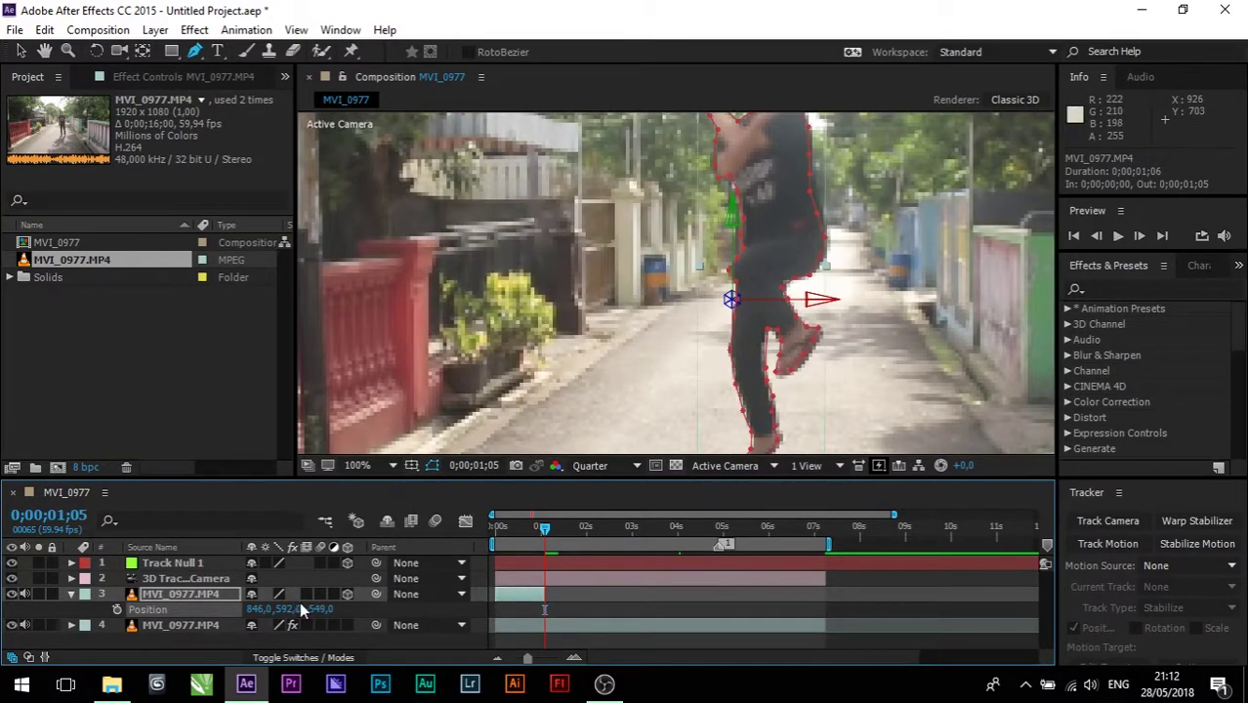
drag(288, 609, 257, 608)
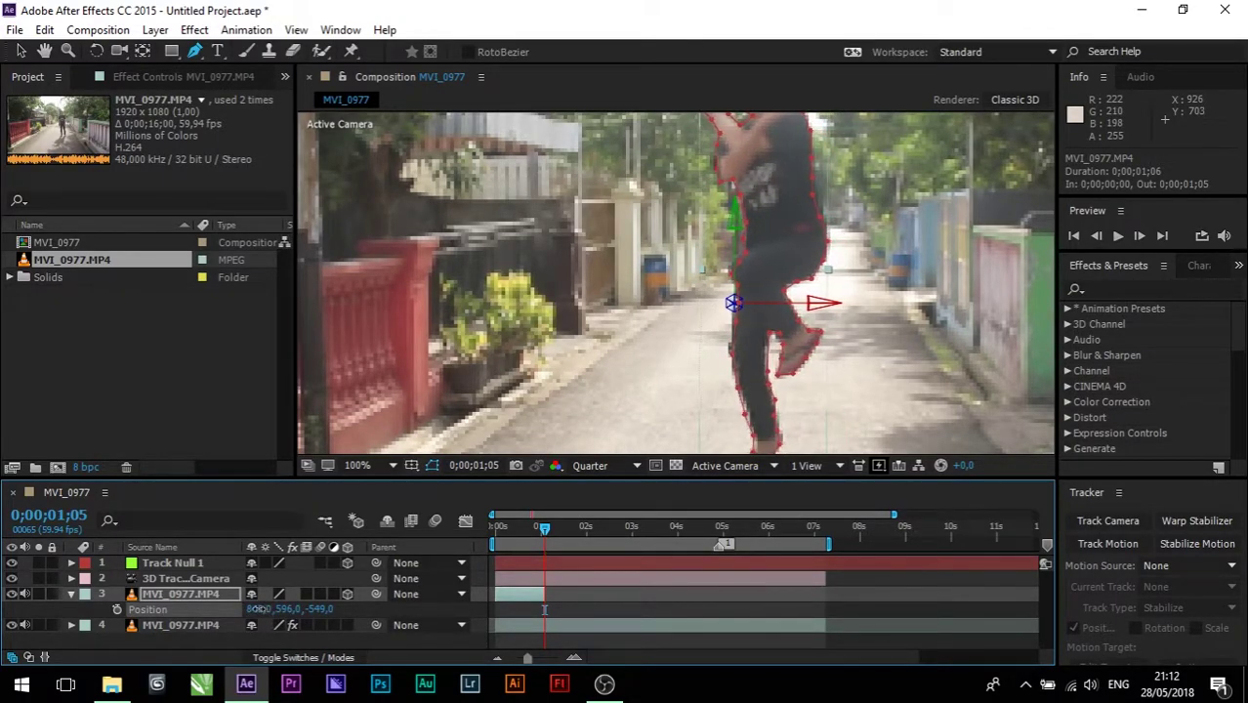
Step: Zoom and pan the viewer to inspect the placed figure closely, then zoom back out
key(comma)
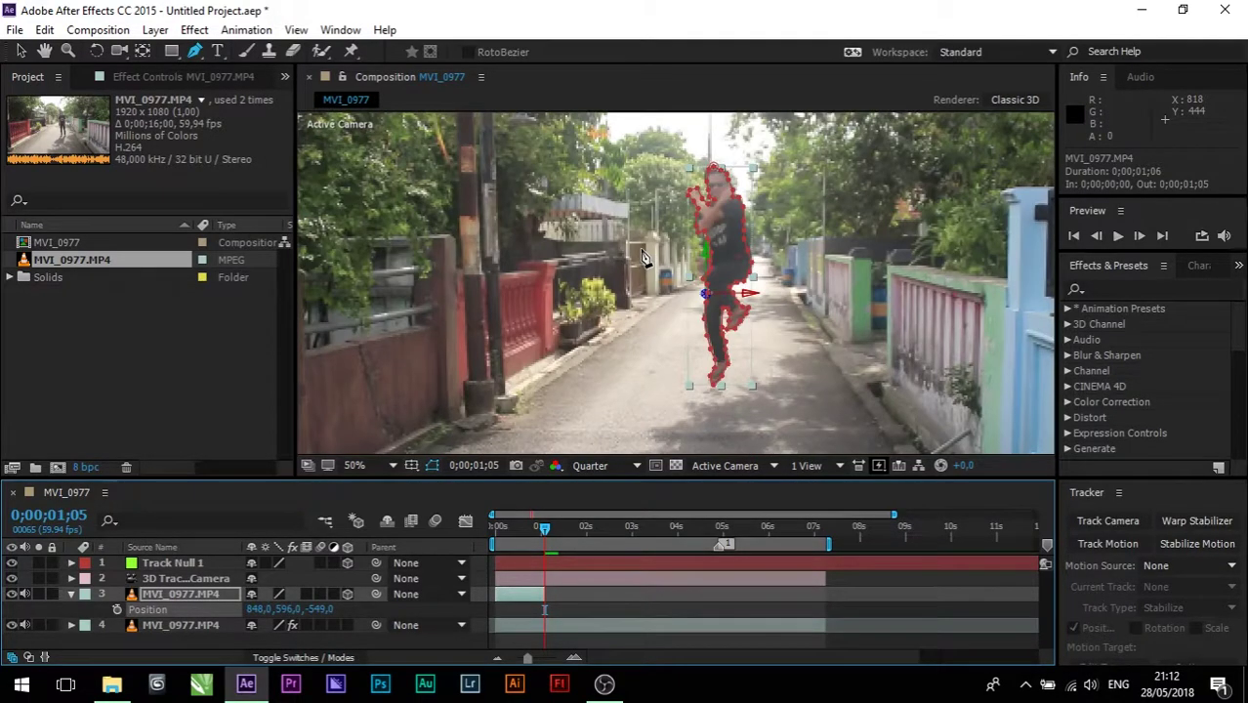
key(period)
key(period)
key(comma)
key(comma)
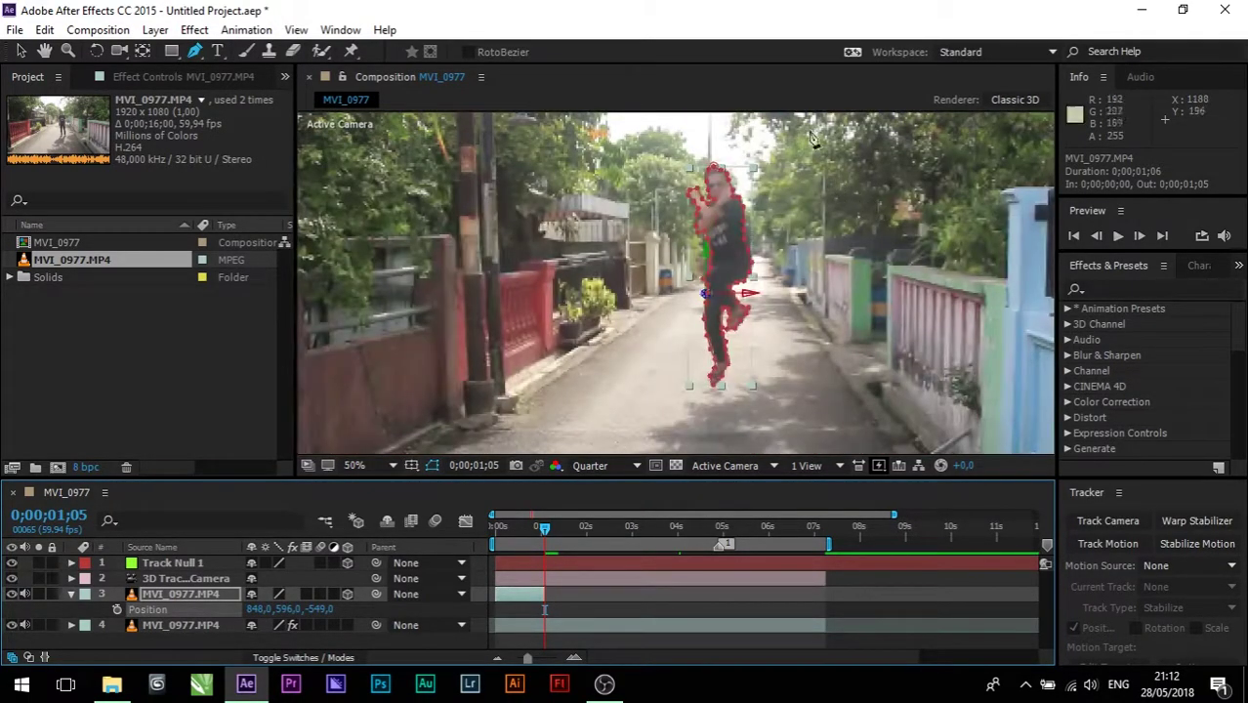
key(period)
key(period)
key(comma)
key(comma)
key(period)
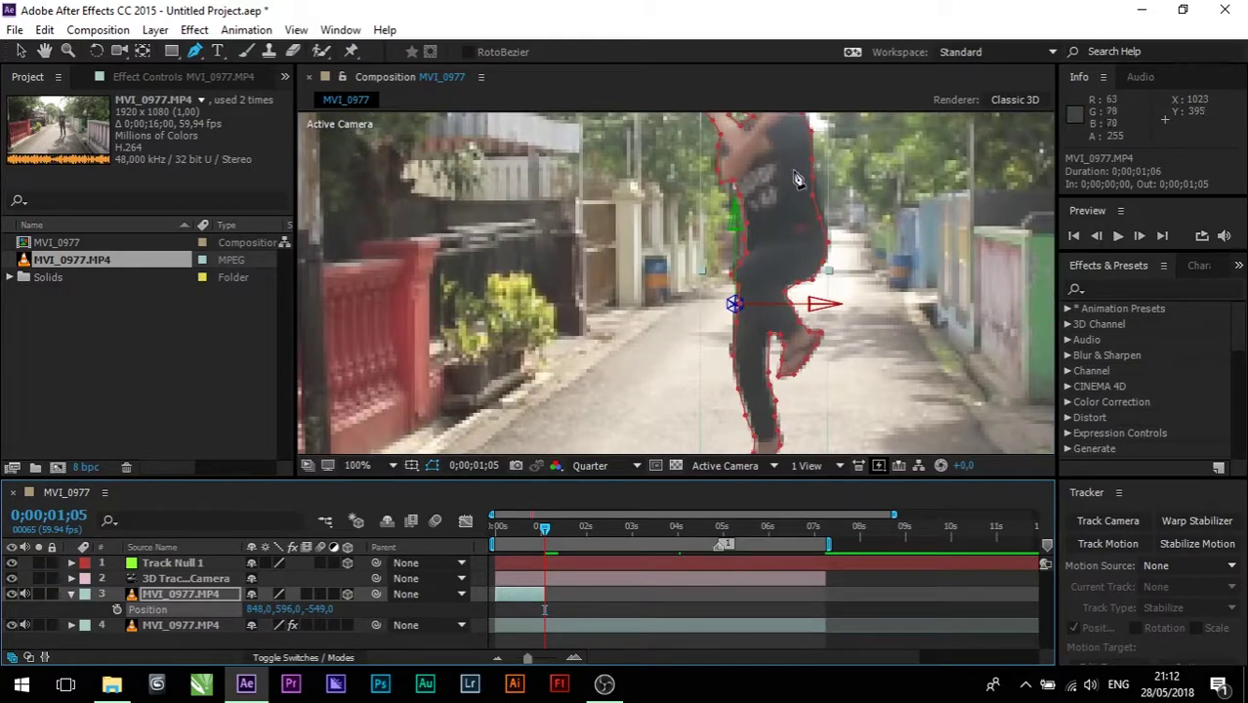
drag(796, 179, 727, 283)
key(period)
key(period)
key(comma)
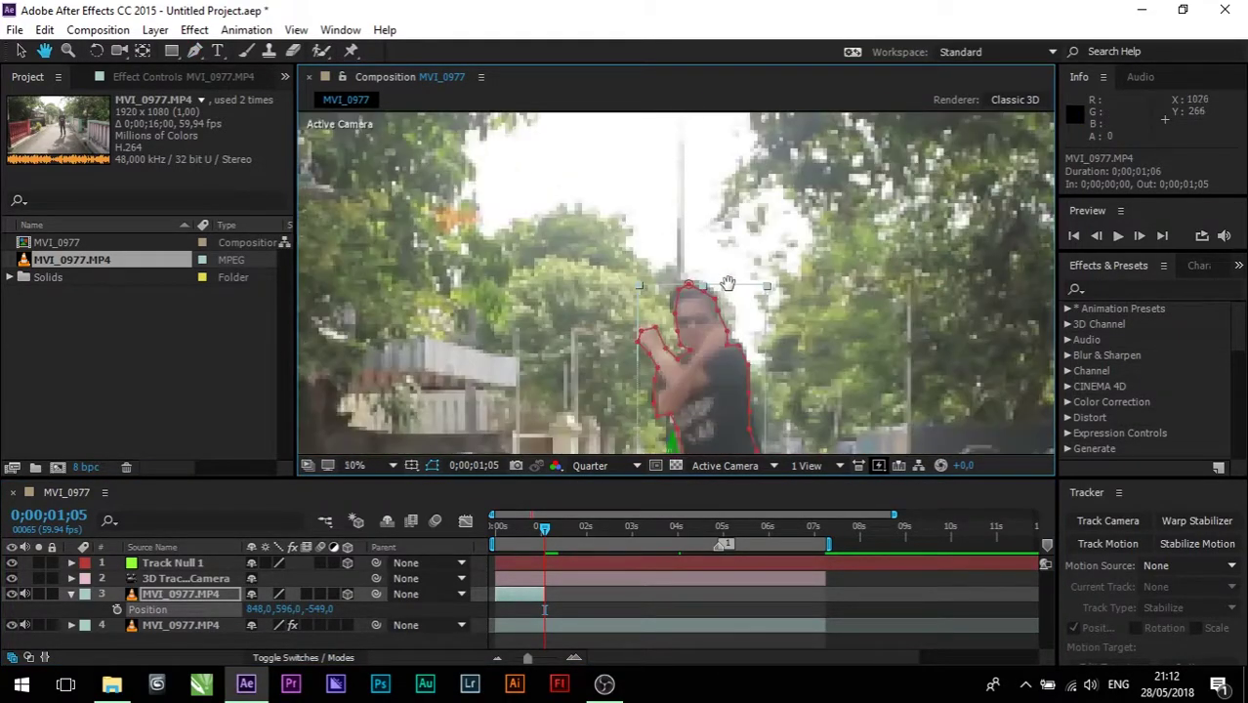
key(comma)
key(v)
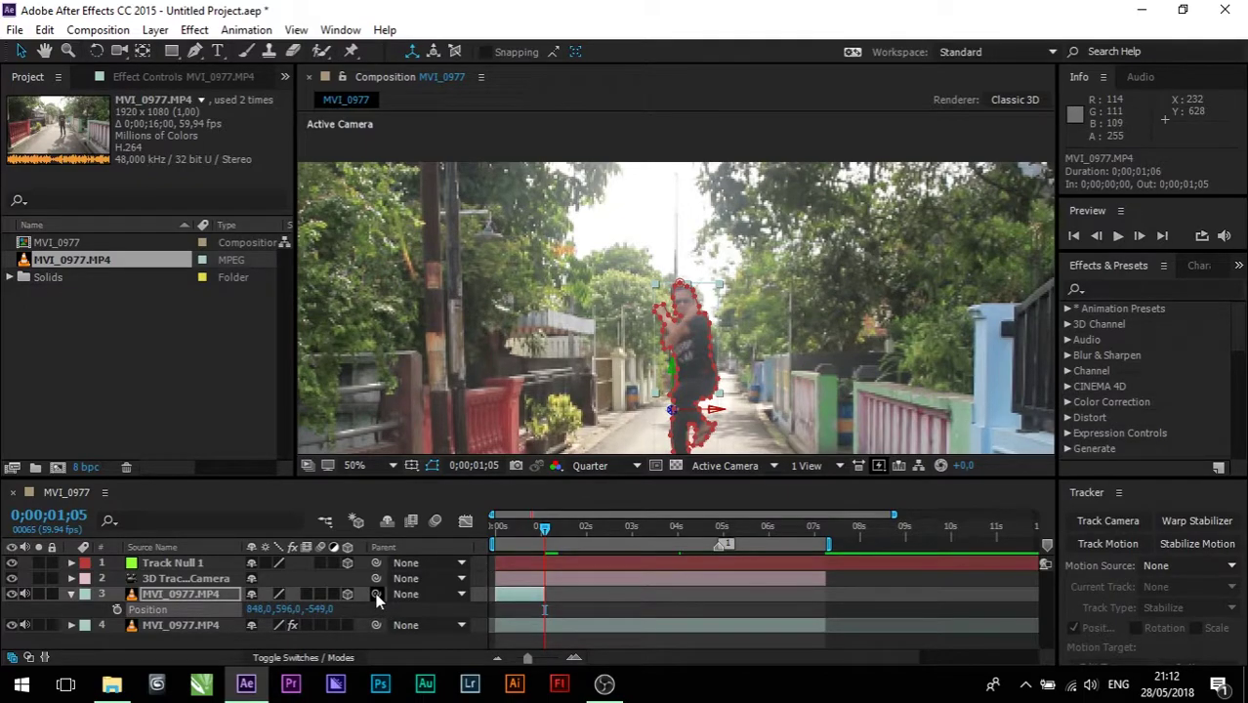
Step: Pick-whip layer 3's parent to Track Null 1, set the view to 33.3%, and scrub back to an earlier frame
click(378, 599)
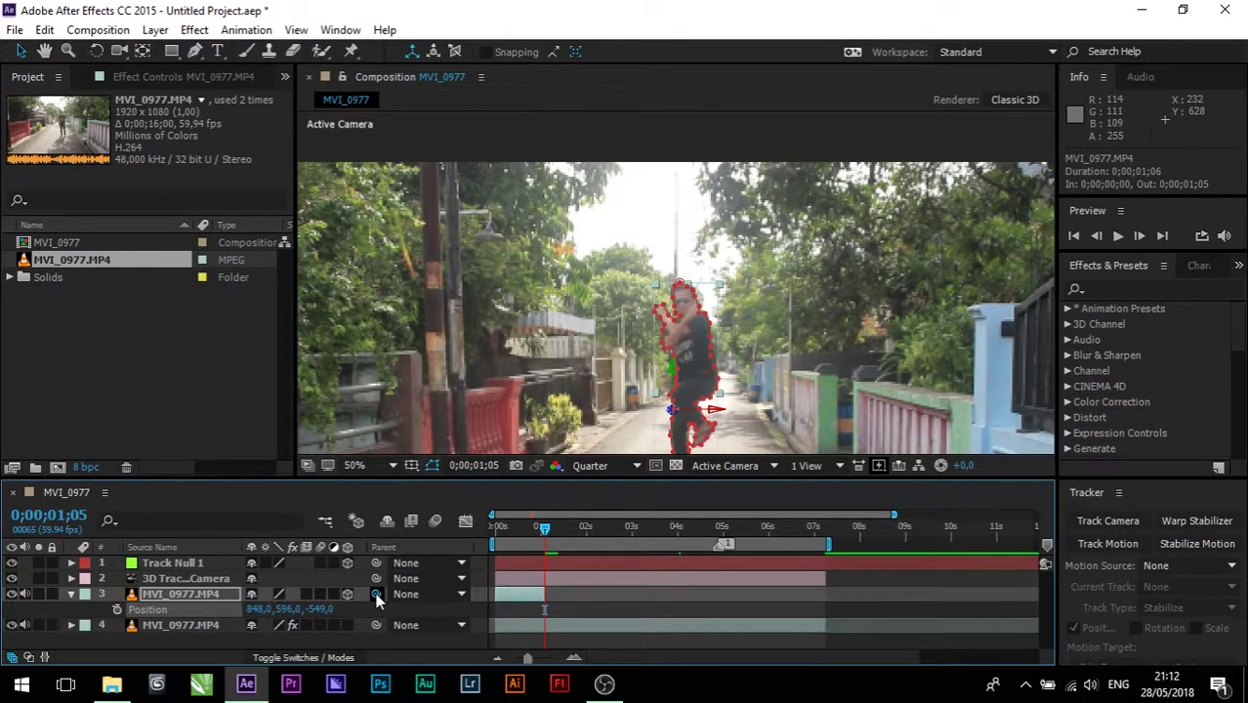
drag(378, 600, 196, 566)
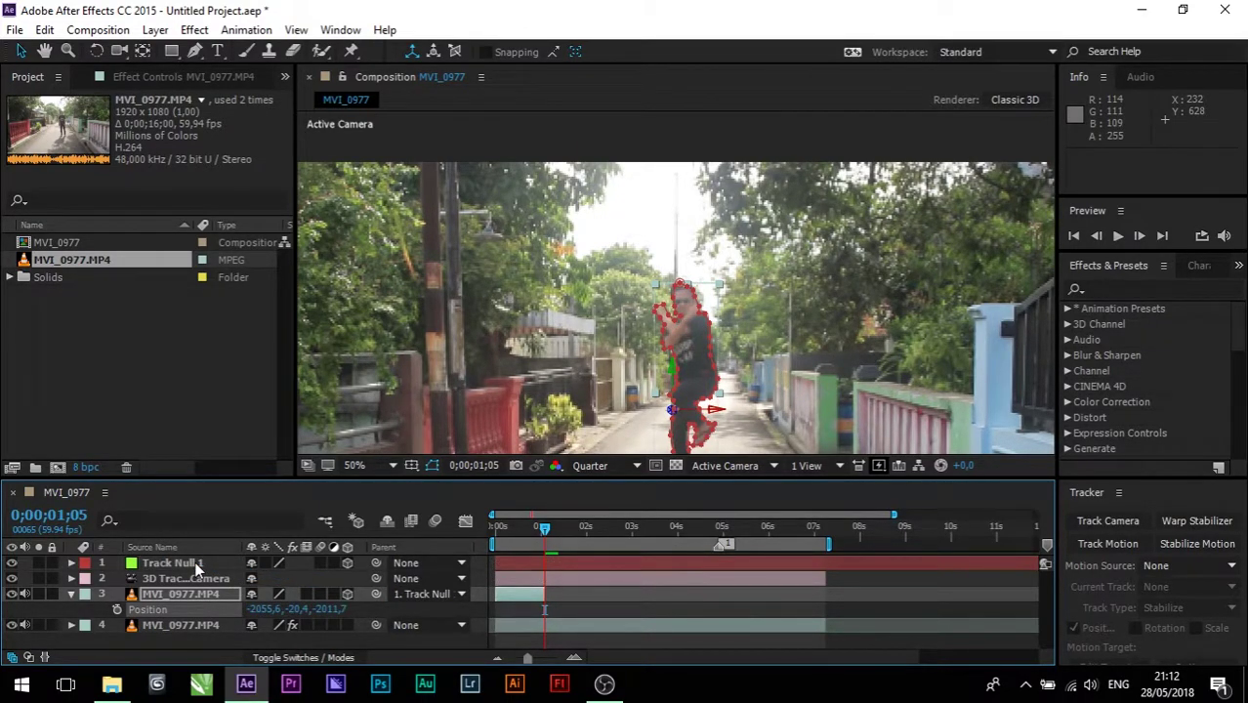
click(346, 466)
click(384, 179)
mouse_move(542, 530)
mouse_down()
mouse_move(504, 528)
mouse_move(515, 525)
mouse_up()
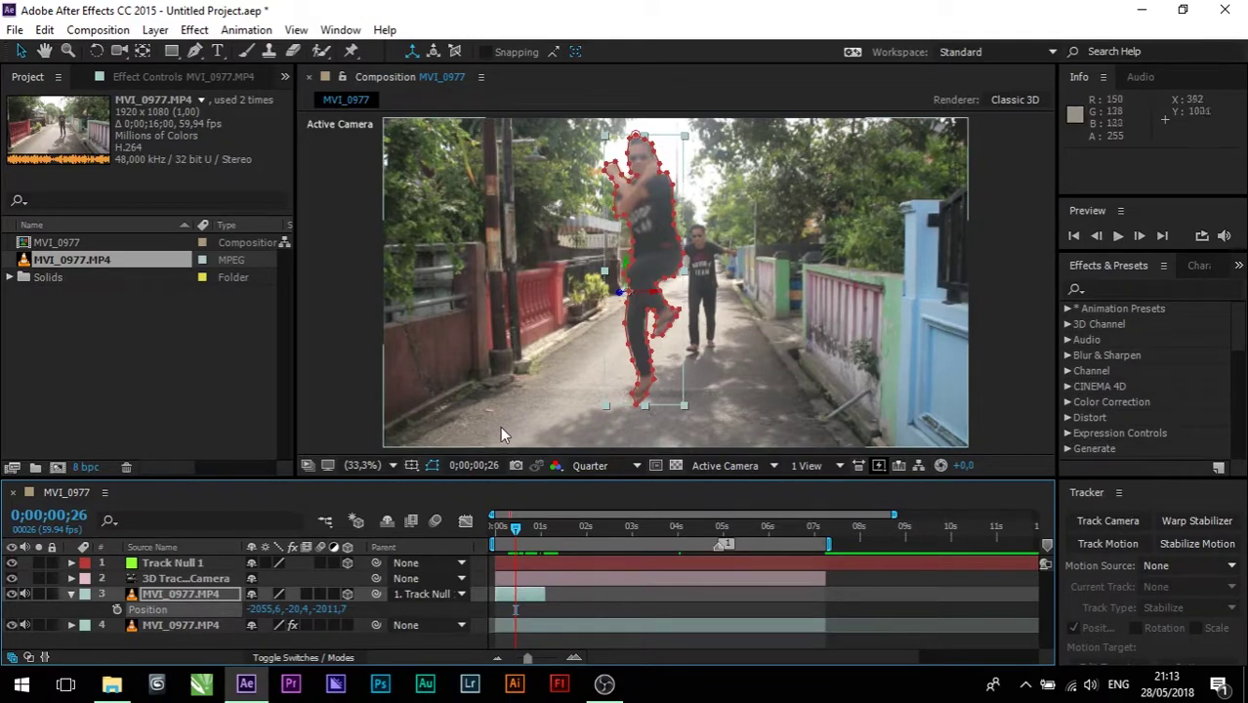
Step: Toggle Mask and Shape Path Visibility to compare the figure with and without its outline, leaving it hidden
click(427, 466)
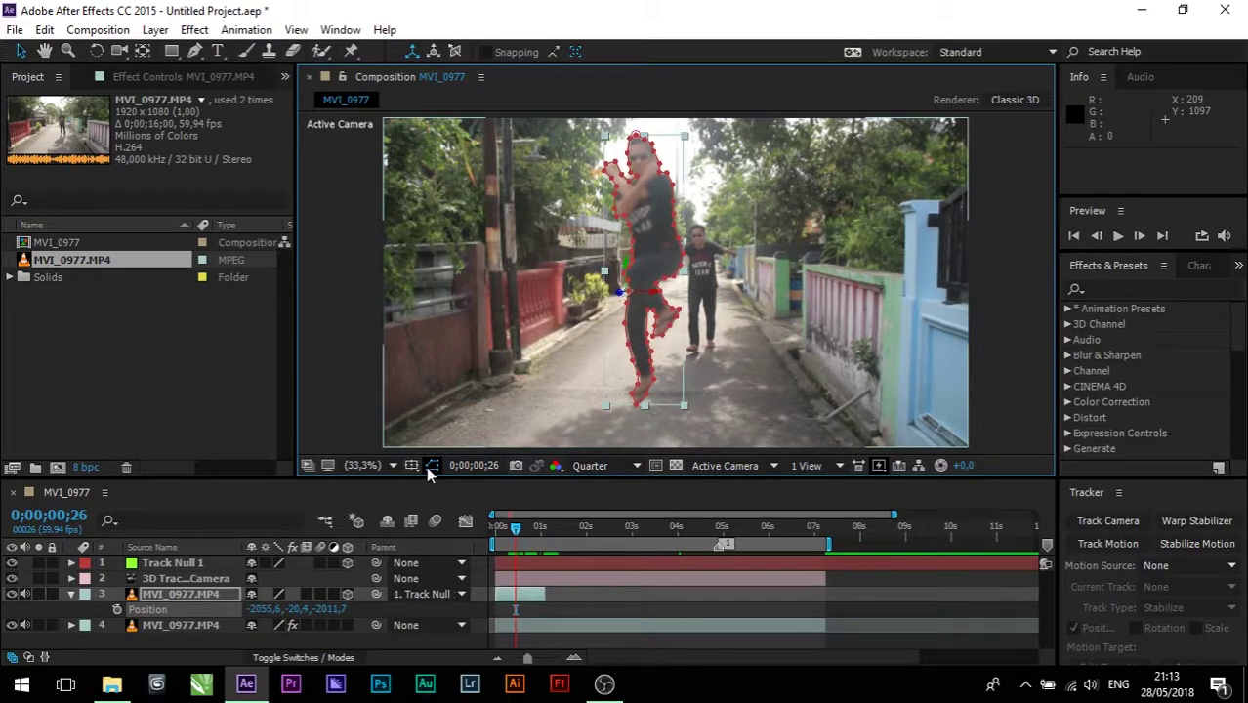
click(426, 466)
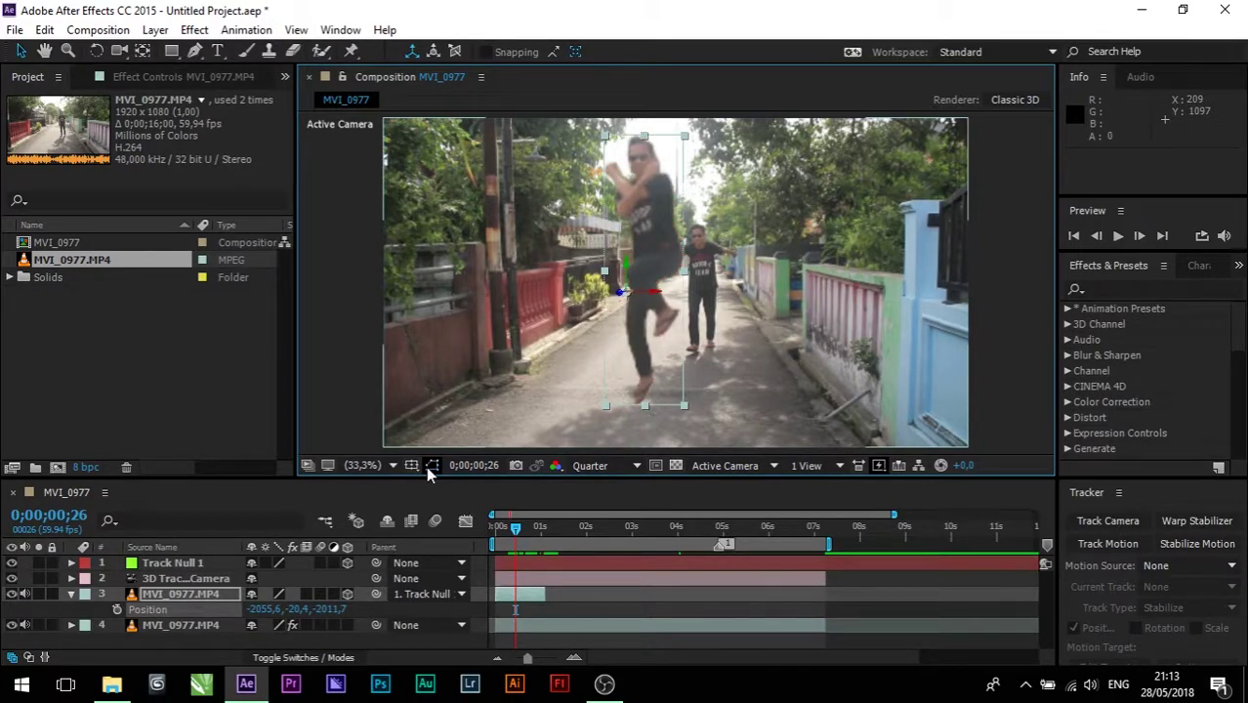
click(426, 465)
click(426, 466)
click(426, 466)
click(426, 466)
Step: Scrub the time ruler forward from the start to confirm the figure follows the track
mouse_move(514, 528)
mouse_down()
mouse_move(495, 529)
mouse_move(532, 529)
mouse_up()
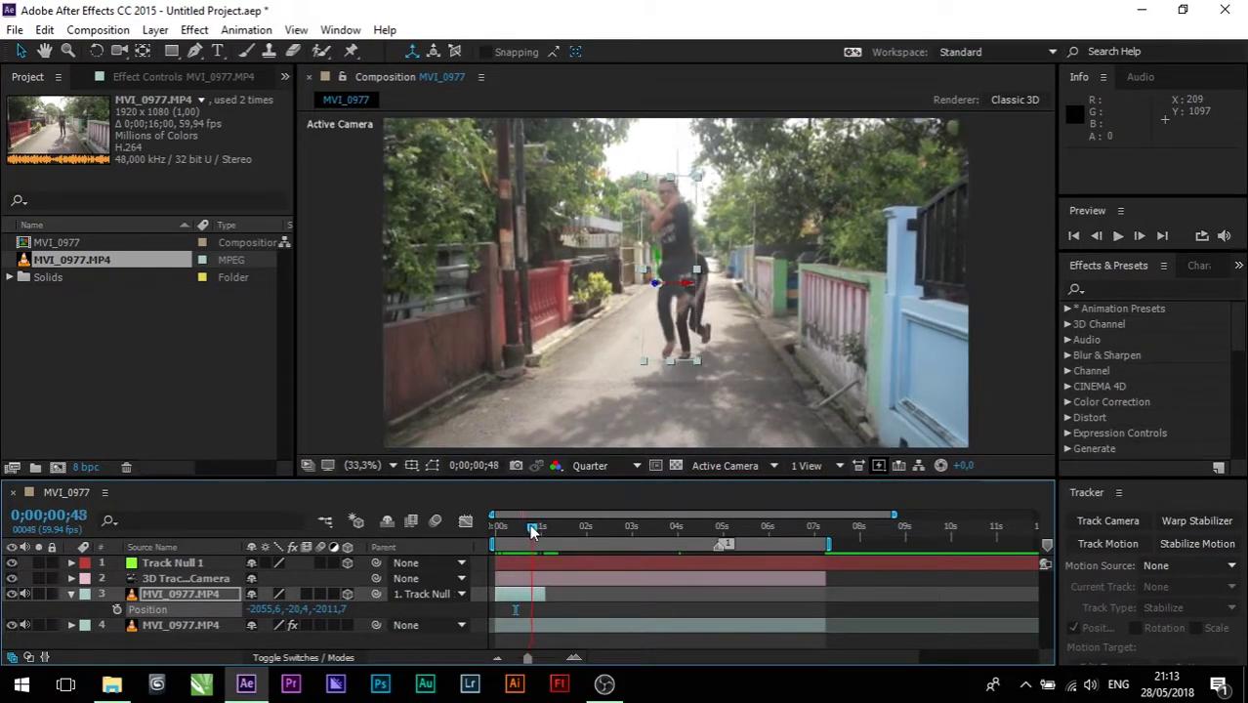
drag(532, 529, 562, 533)
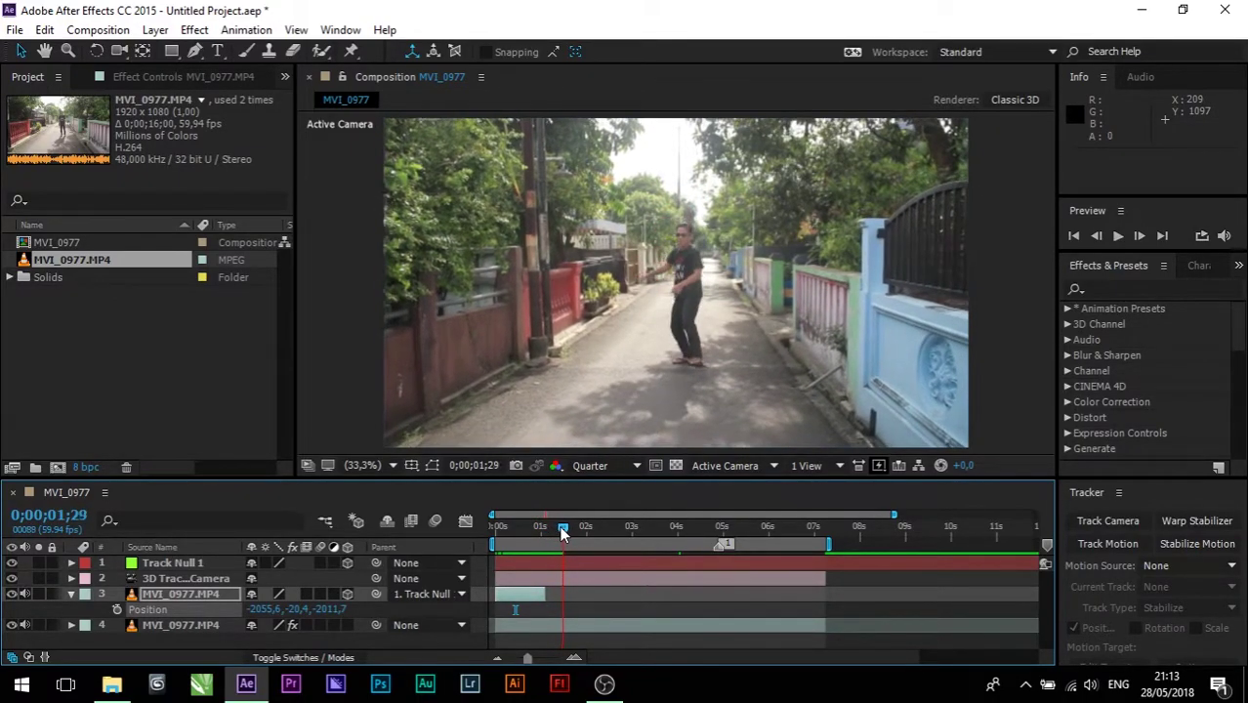
drag(563, 534, 617, 528)
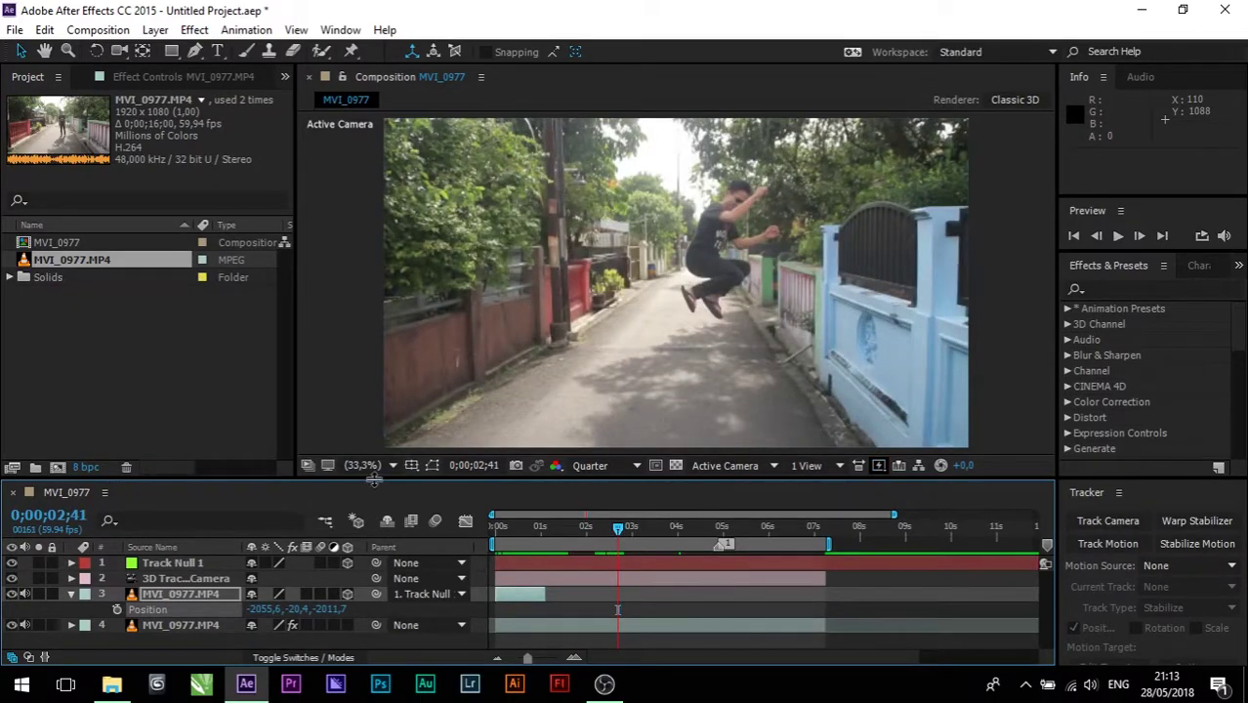
click(133, 401)
Step: Drag another MVI_0977.MP4 copy from the Project panel into the timeline and slide it earlier
click(71, 594)
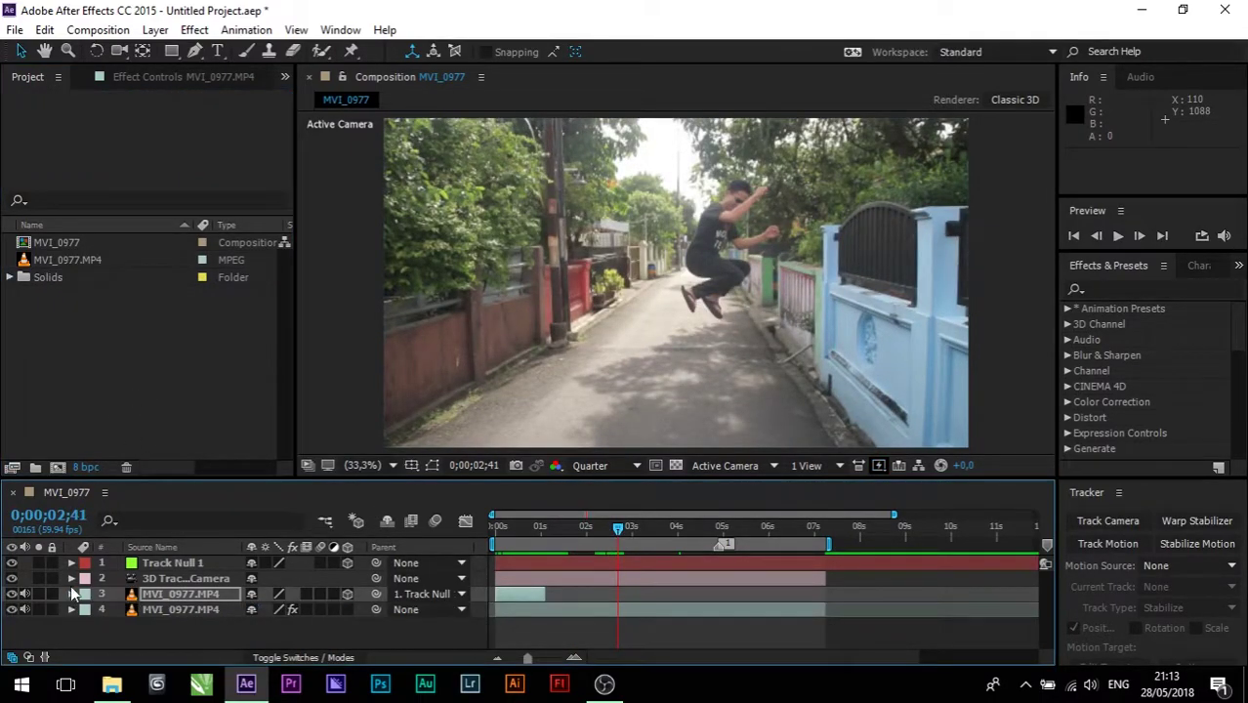
drag(58, 260, 156, 589)
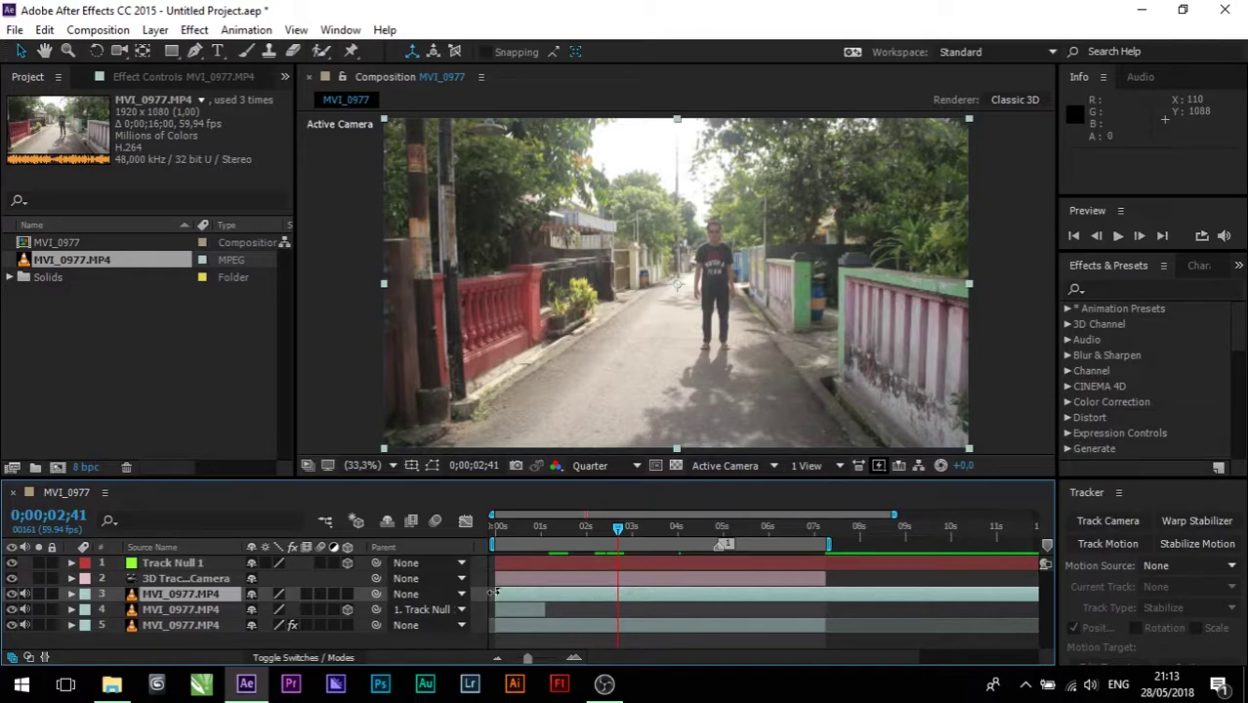
mouse_move(495, 593)
mouse_down()
mouse_move(722, 596)
mouse_move(551, 603)
mouse_up()
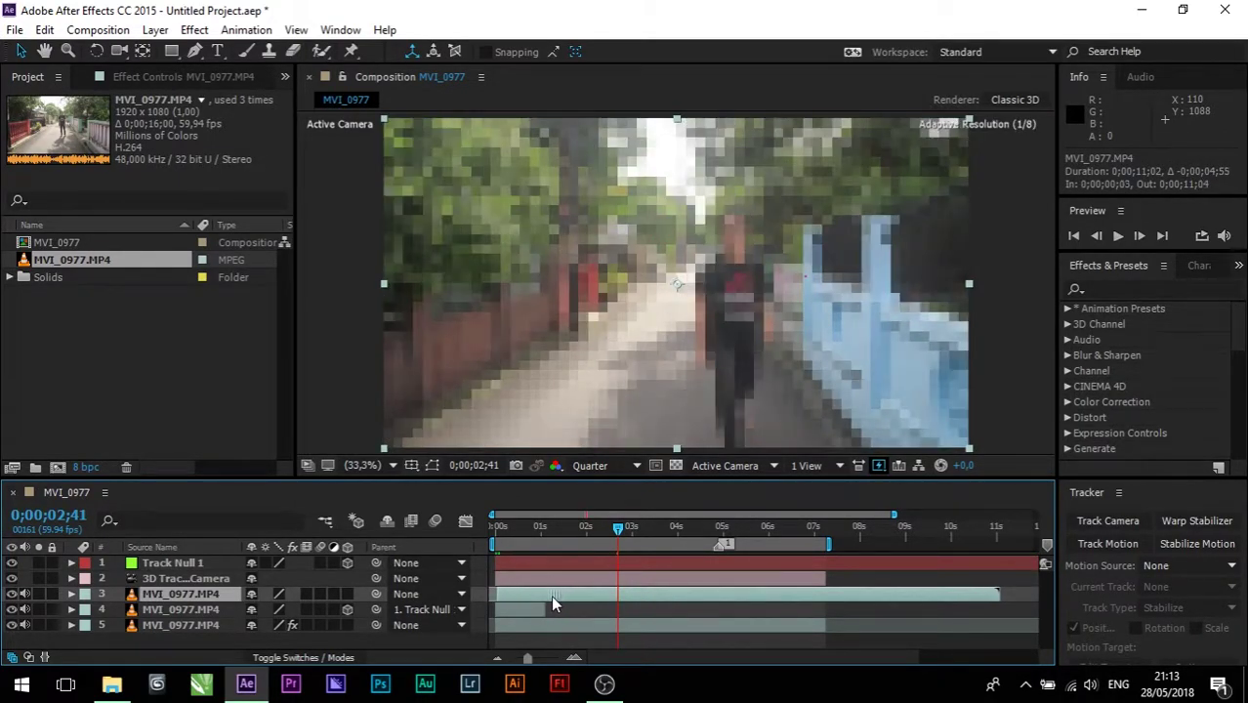
Step: Scrub to the frame where the man is mid-air and trim the new copy to end there
drag(625, 527, 530, 528)
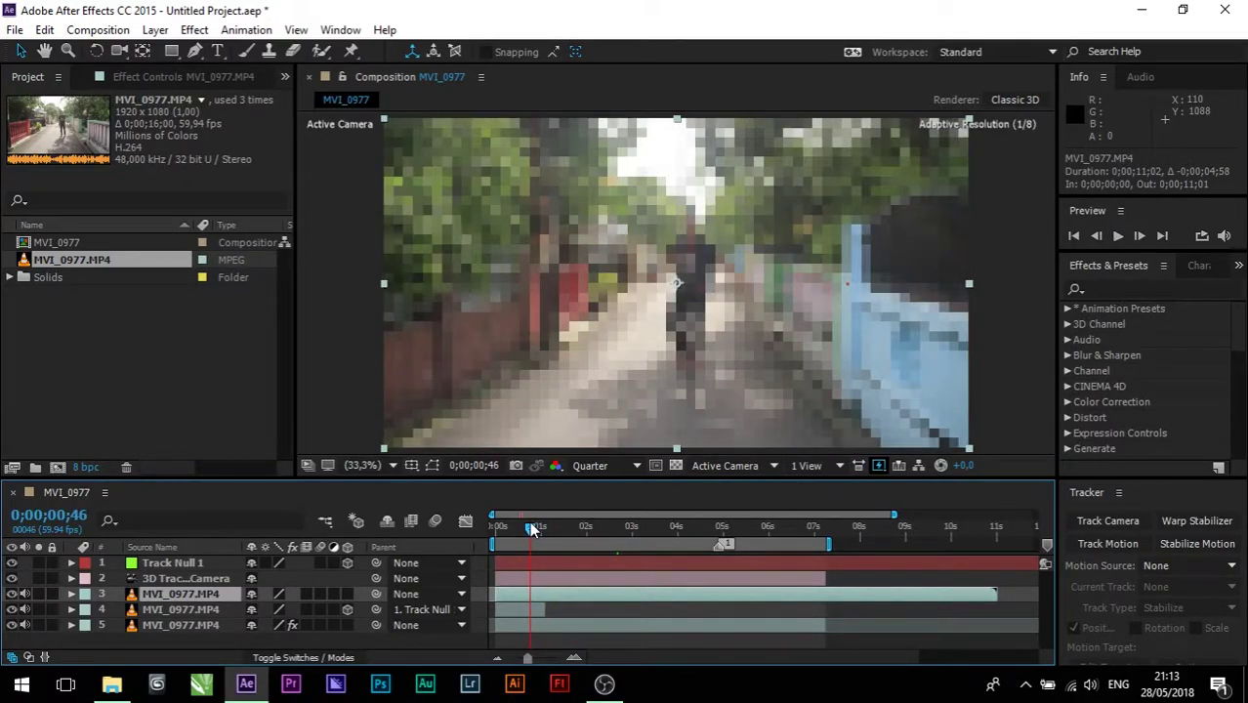
drag(530, 529, 567, 532)
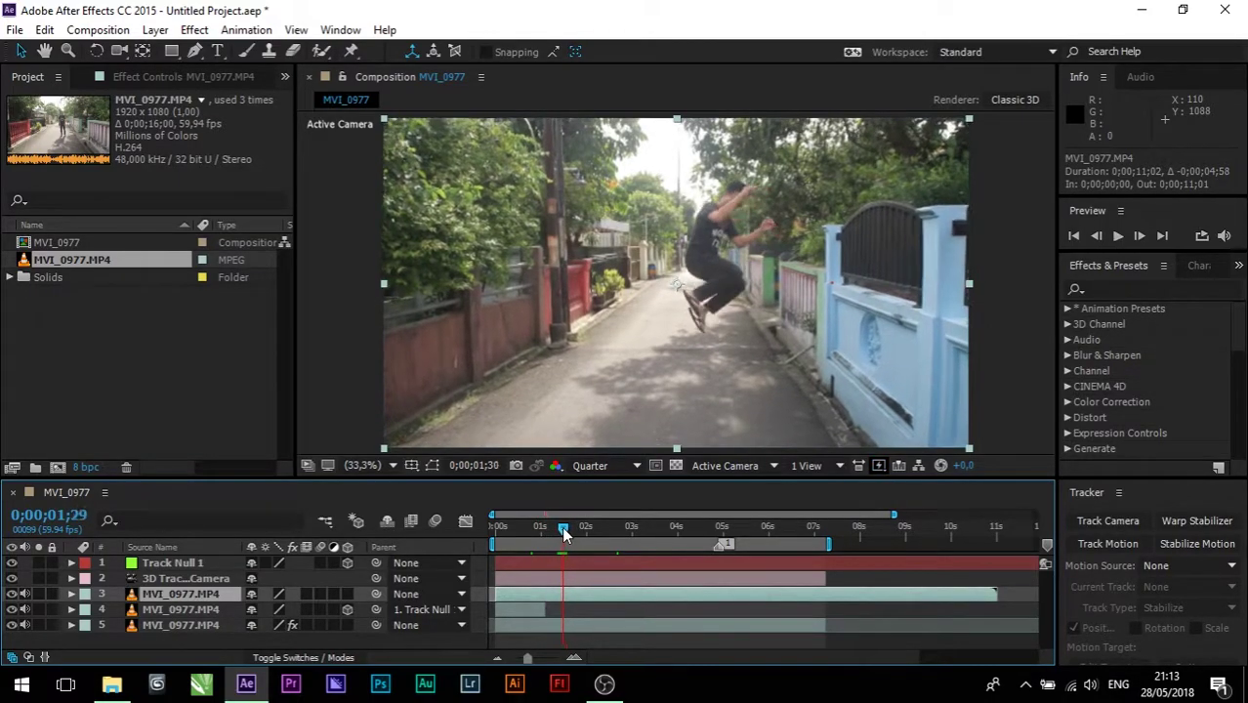
drag(567, 531, 563, 530)
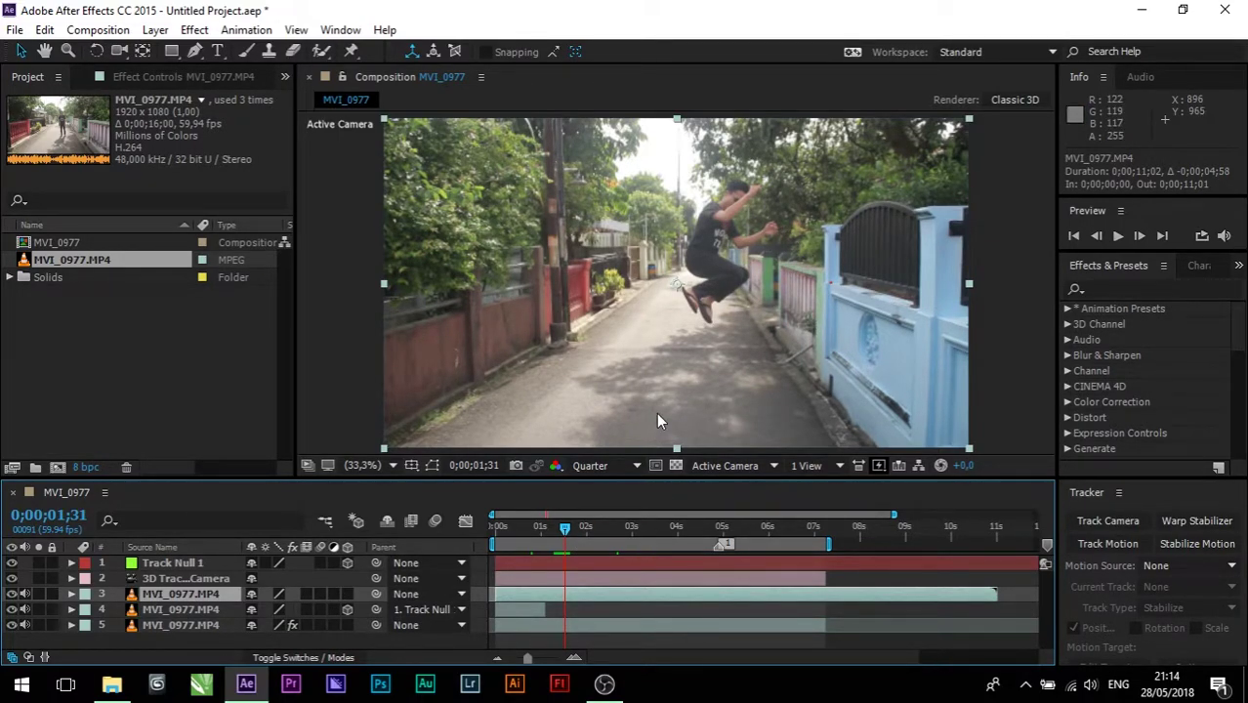
key(alt+bracketright)
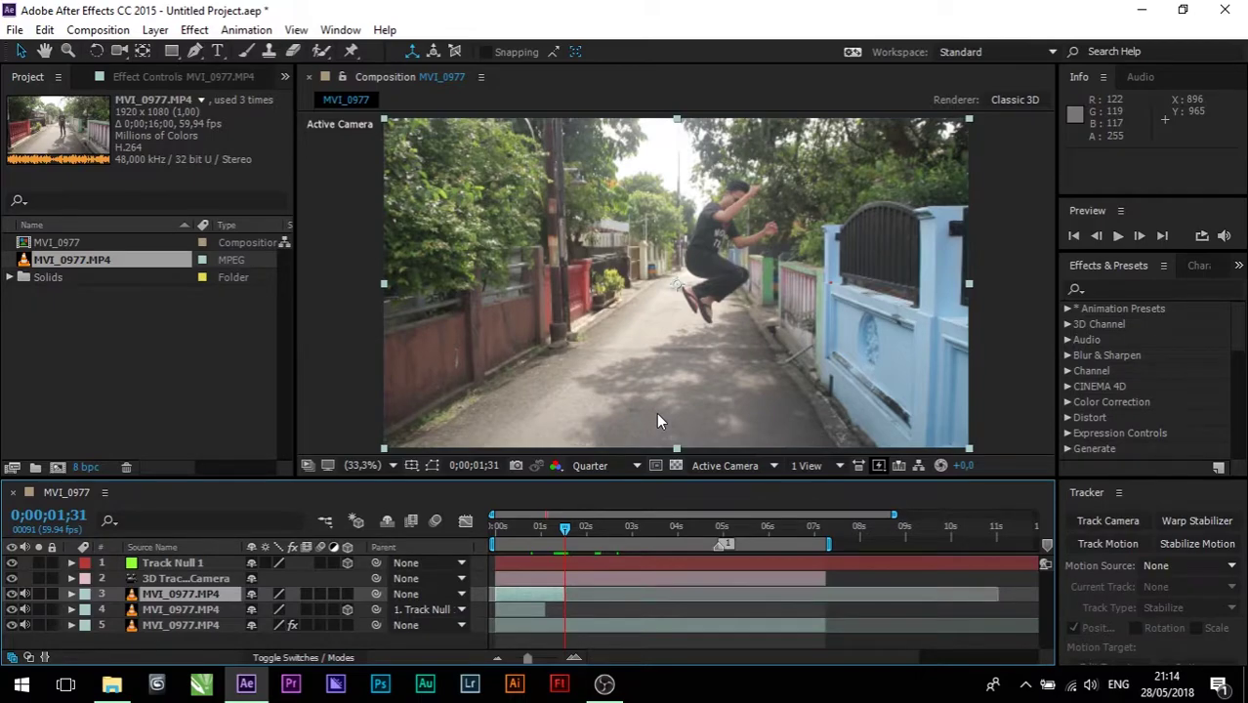
Step: Apply Time > Freeze Frame to the new copy on its mid-air jump frame
right_click(214, 595)
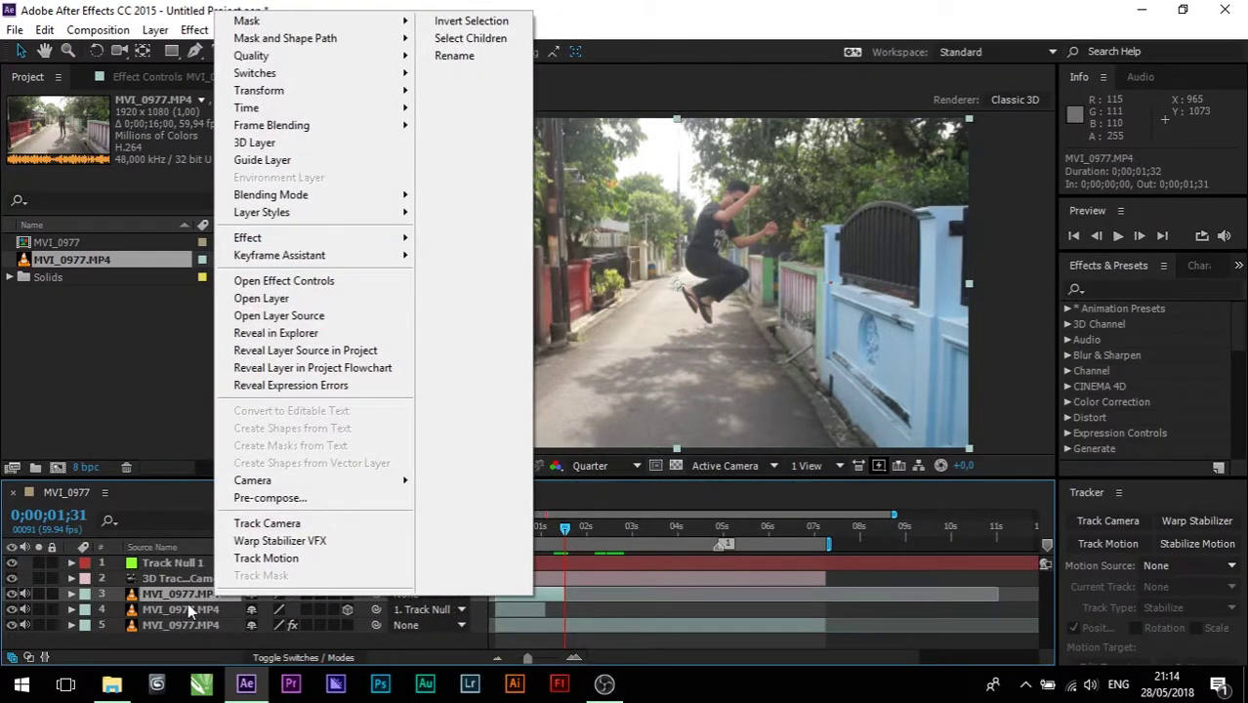
mouse_move(322, 109)
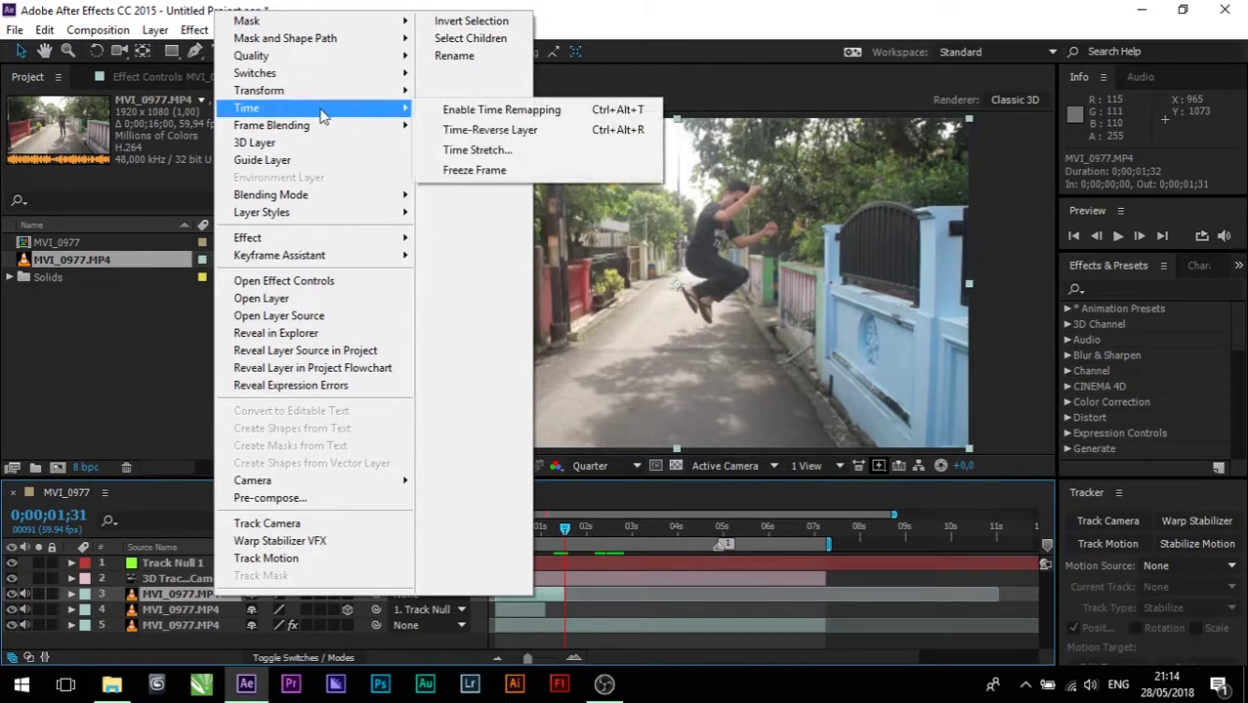
click(511, 175)
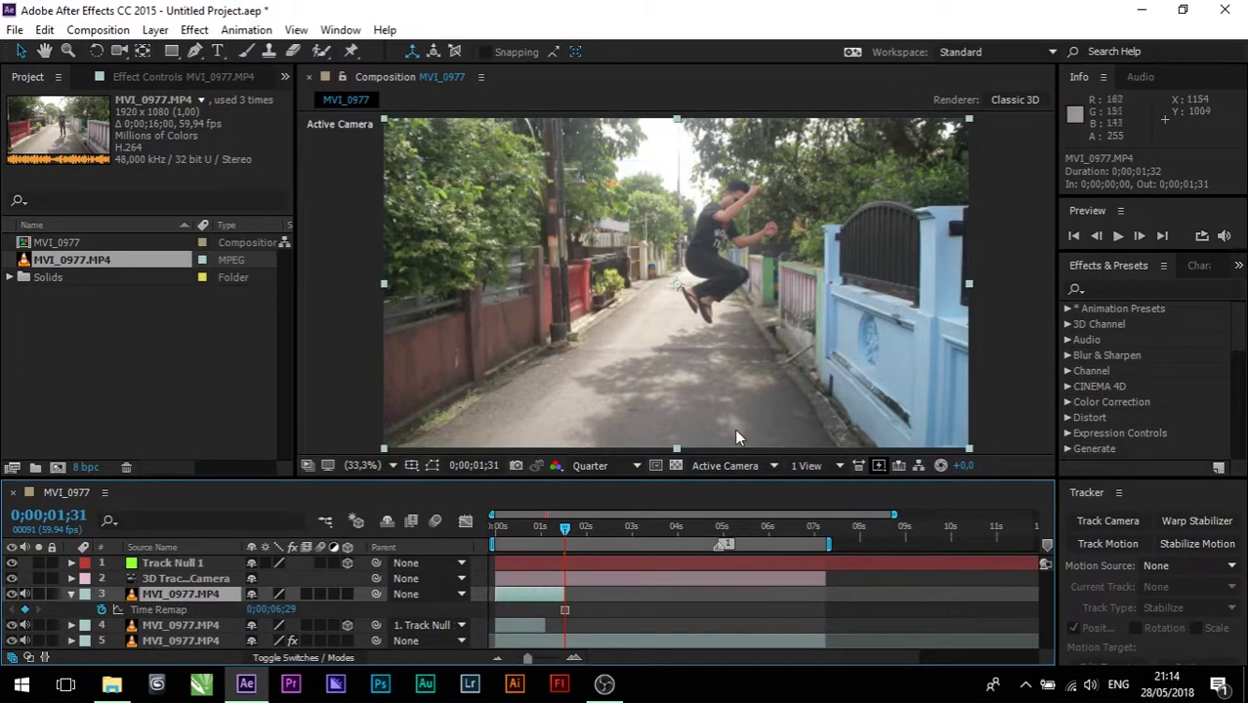
Step: Use the Pen tool for the jumper's mask, hide the mask outline, and move to 0;00;02;40
click(195, 50)
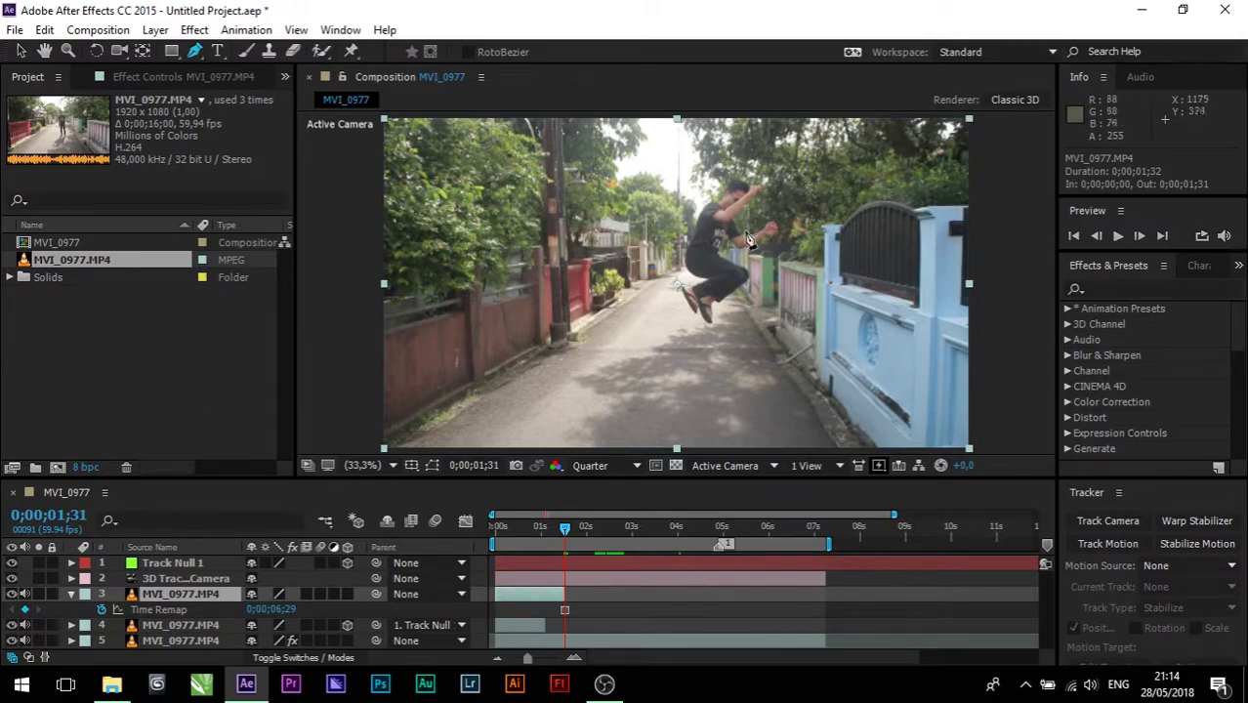
scroll(746, 238, up, 5)
scroll(723, 264, down, 5)
scroll(684, 352, down, 1)
scroll(635, 332, up, 4)
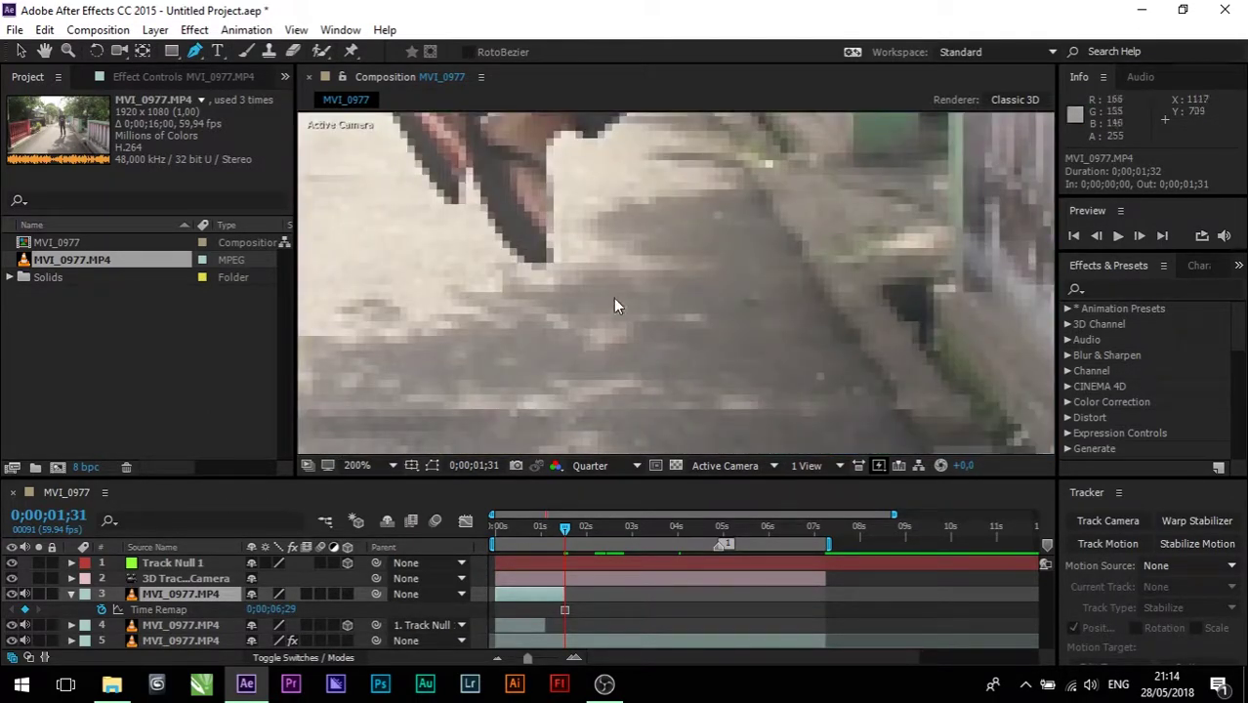
scroll(566, 235, down, 4)
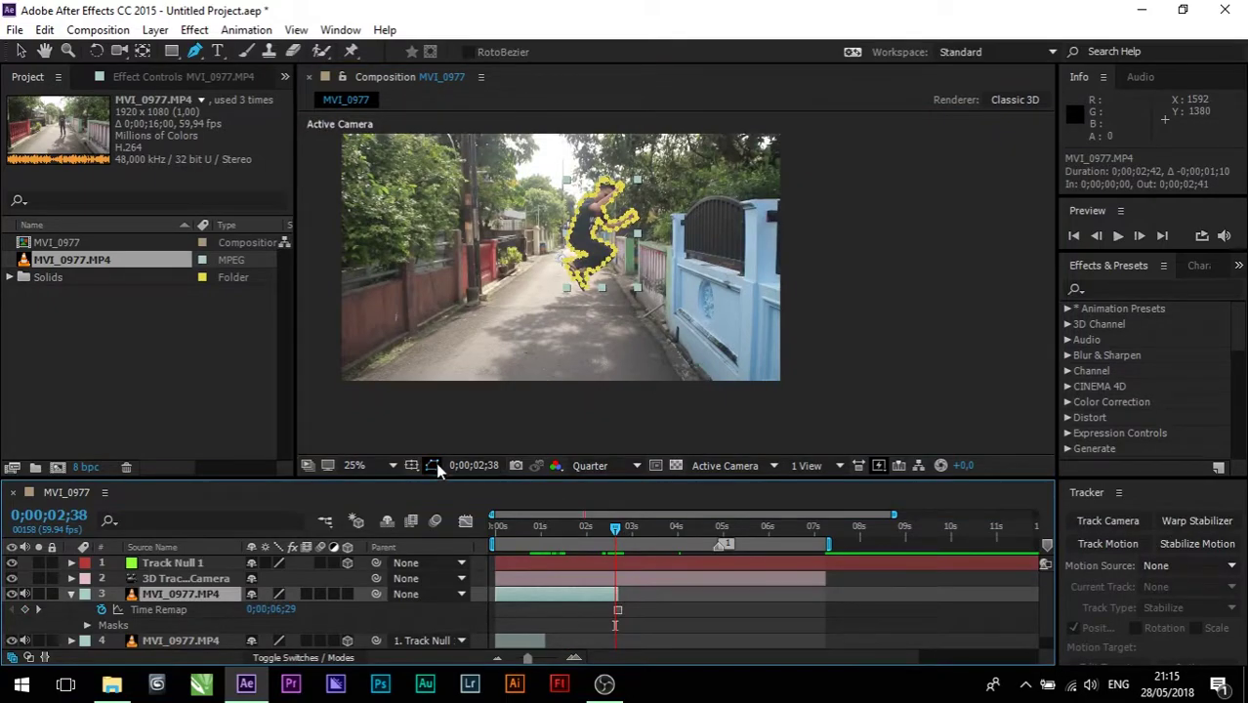
click(435, 463)
scroll(634, 251, up, 2)
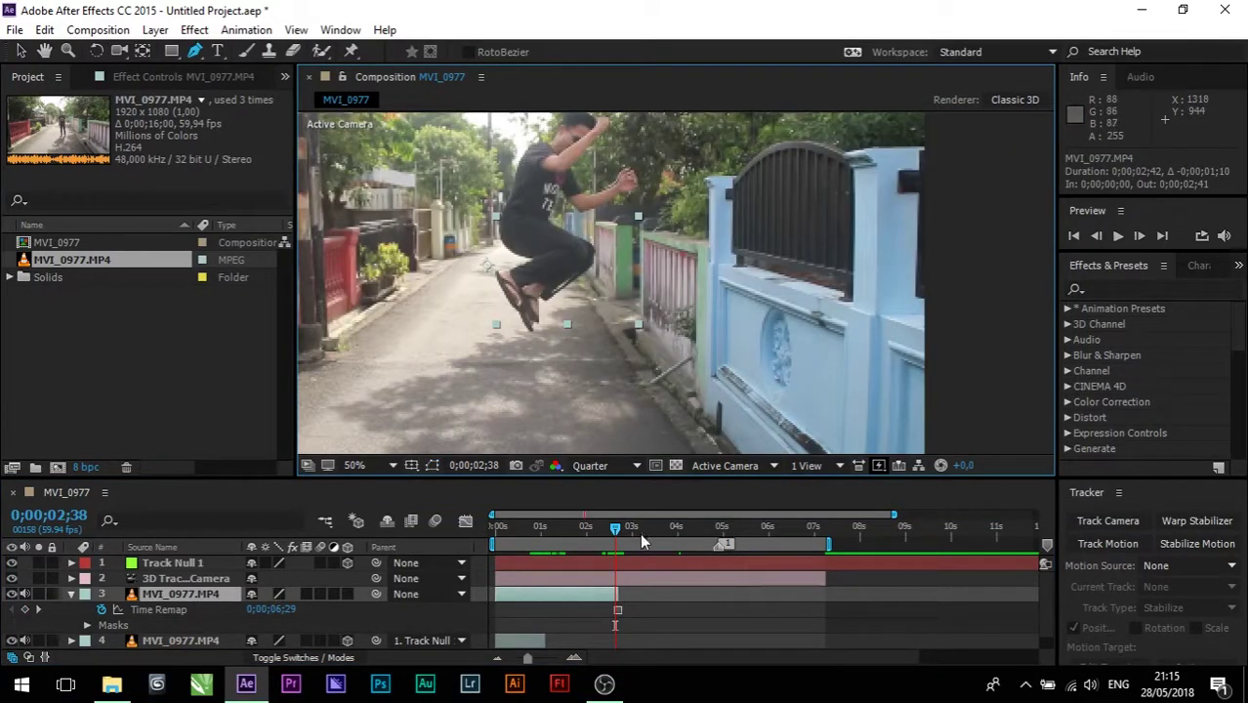
drag(622, 529, 617, 522)
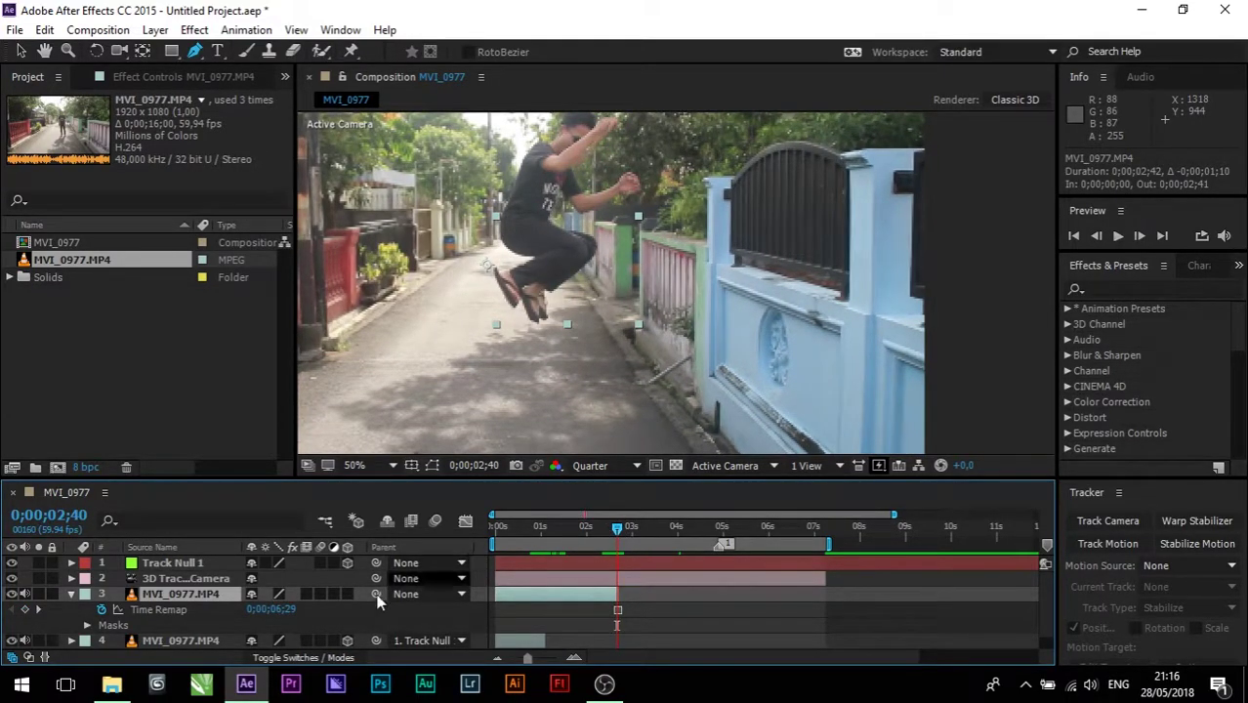
Step: Turn layer 3 into a 3D layer and show only its Position property
click(346, 594)
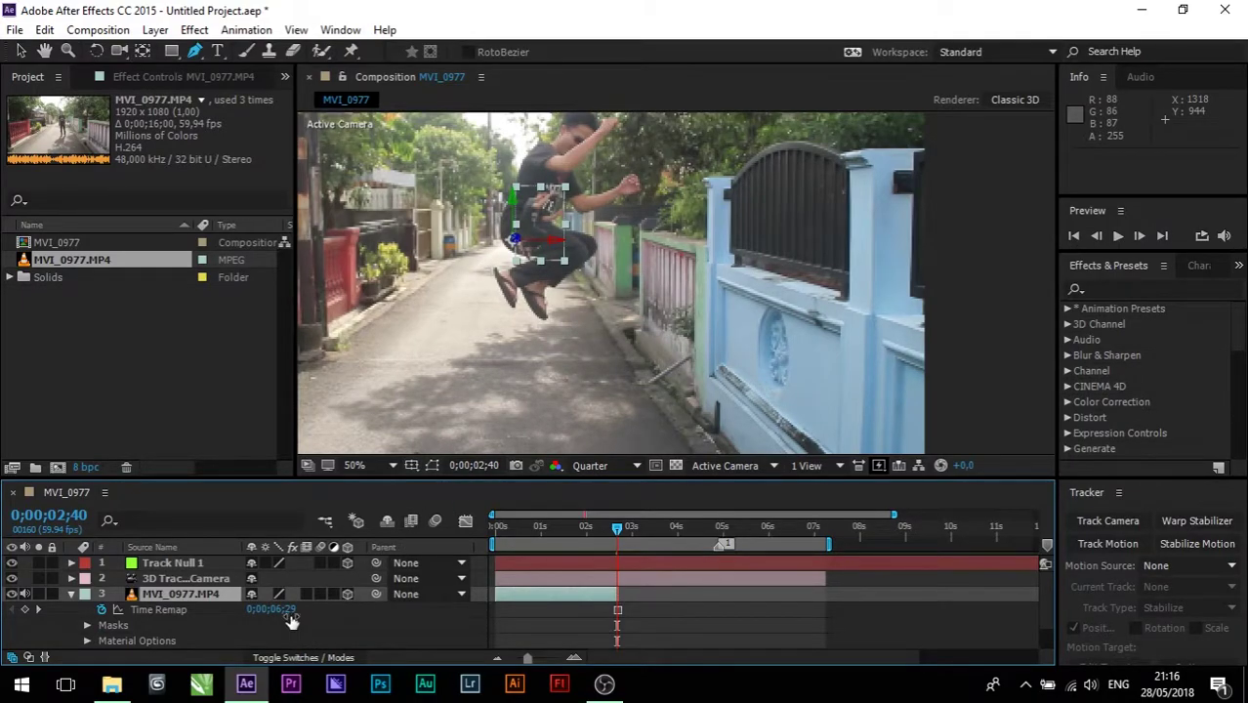
click(71, 593)
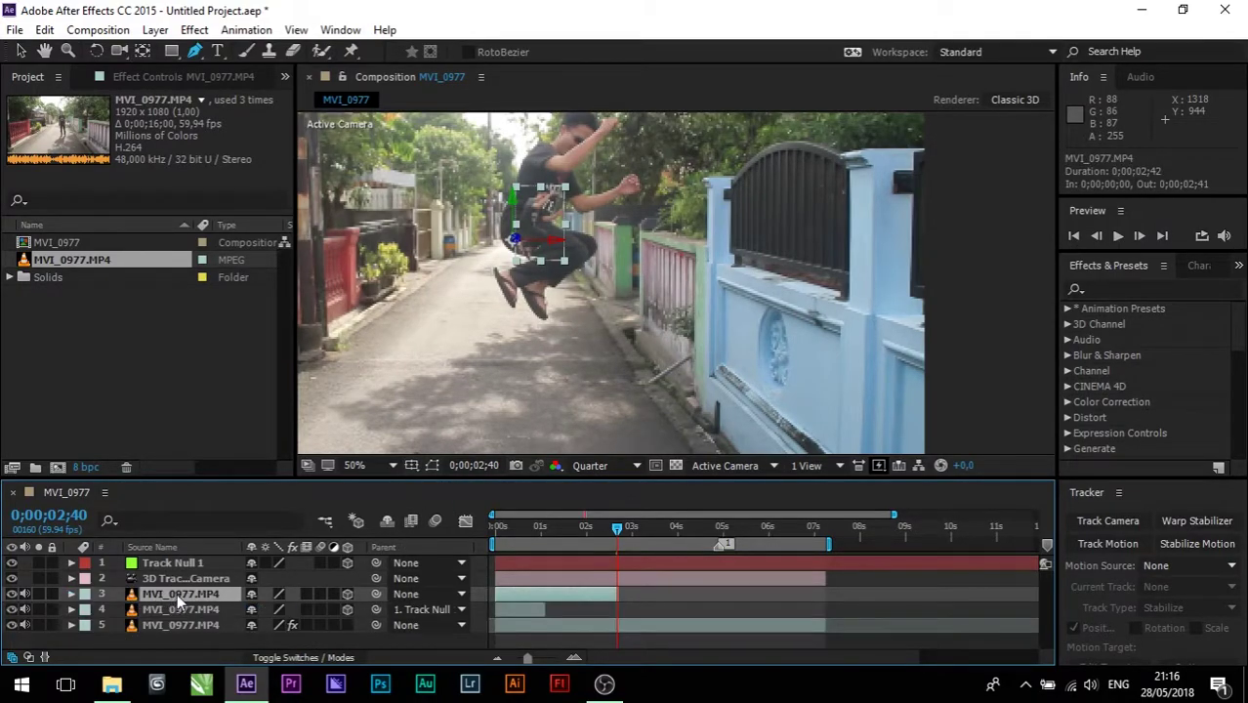
key(p)
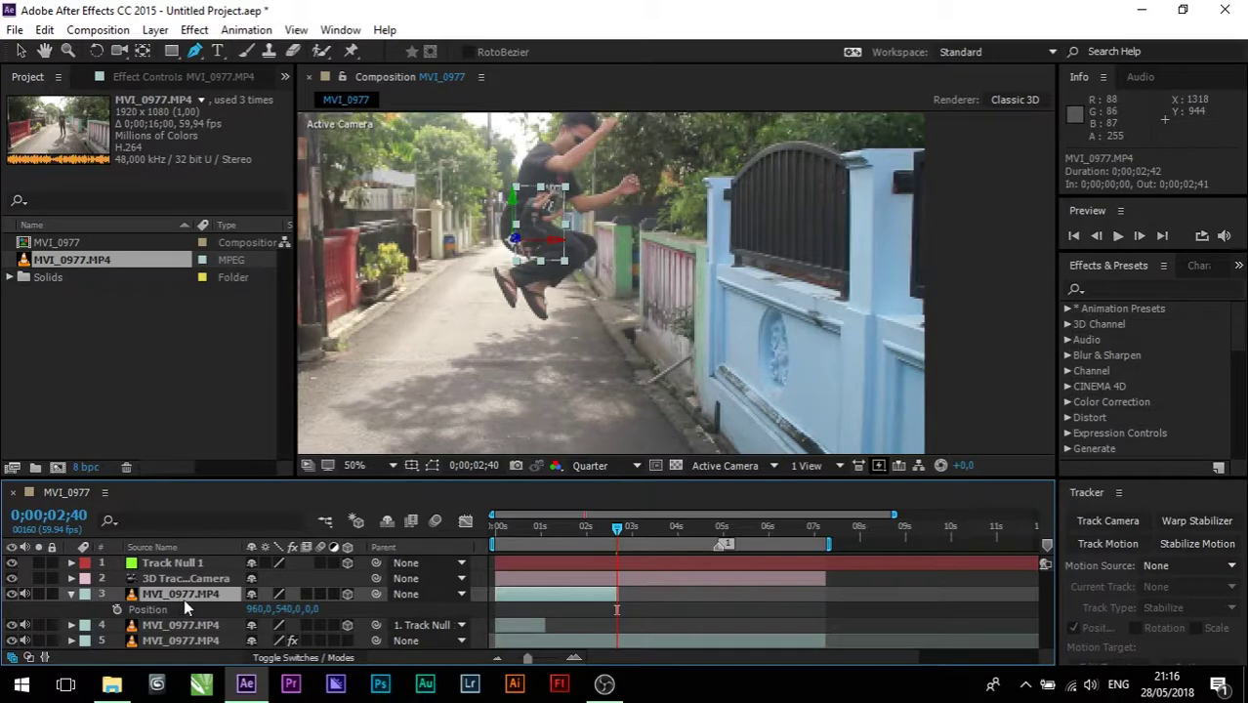
key(F2)
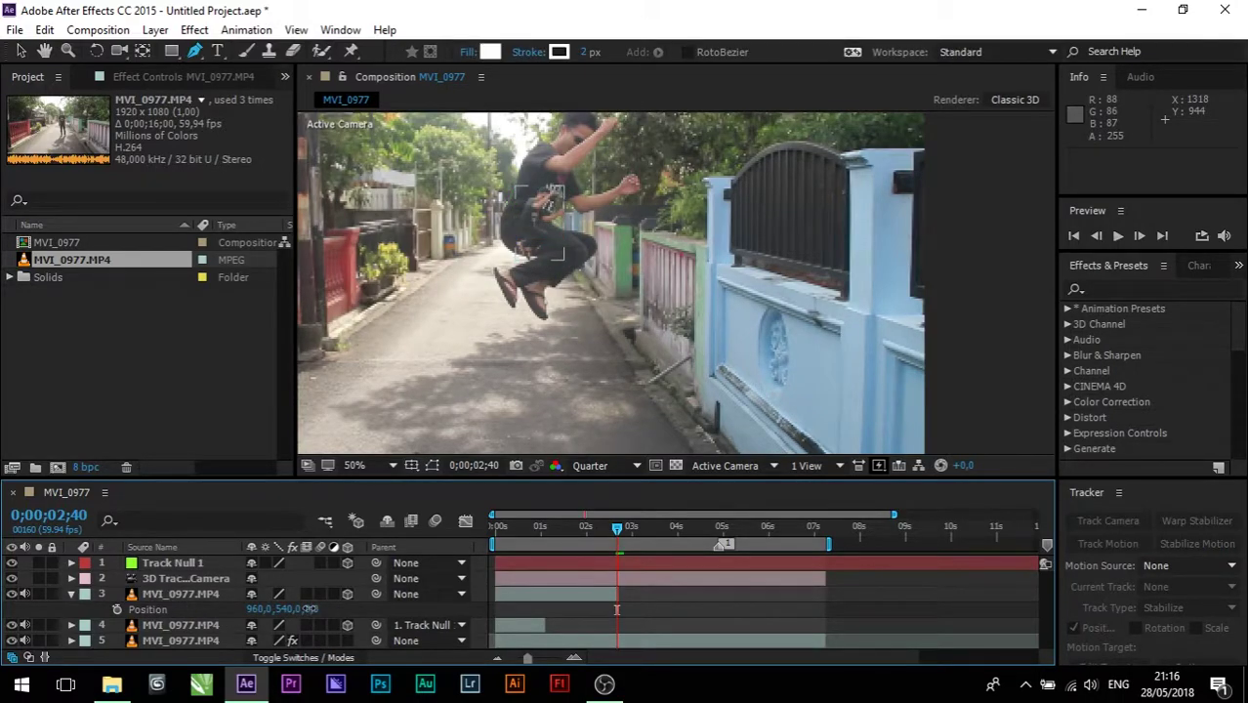
Step: Scrub the frozen jumper's Position to 797, 653, -1404, checking nearby frames
mouse_move(312, 609)
mouse_down()
mouse_move(342, 630)
mouse_move(87, 624)
mouse_up()
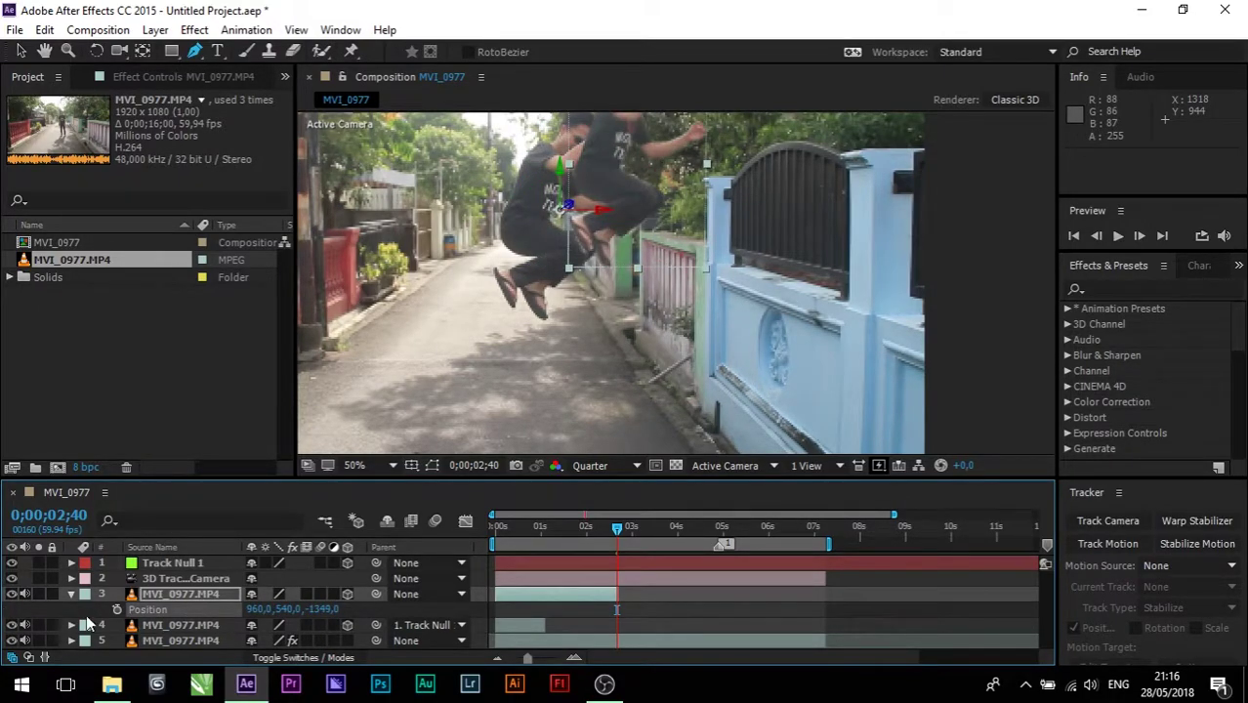
mouse_move(335, 610)
mouse_down()
mouse_move(271, 608)
mouse_move(467, 609)
mouse_up()
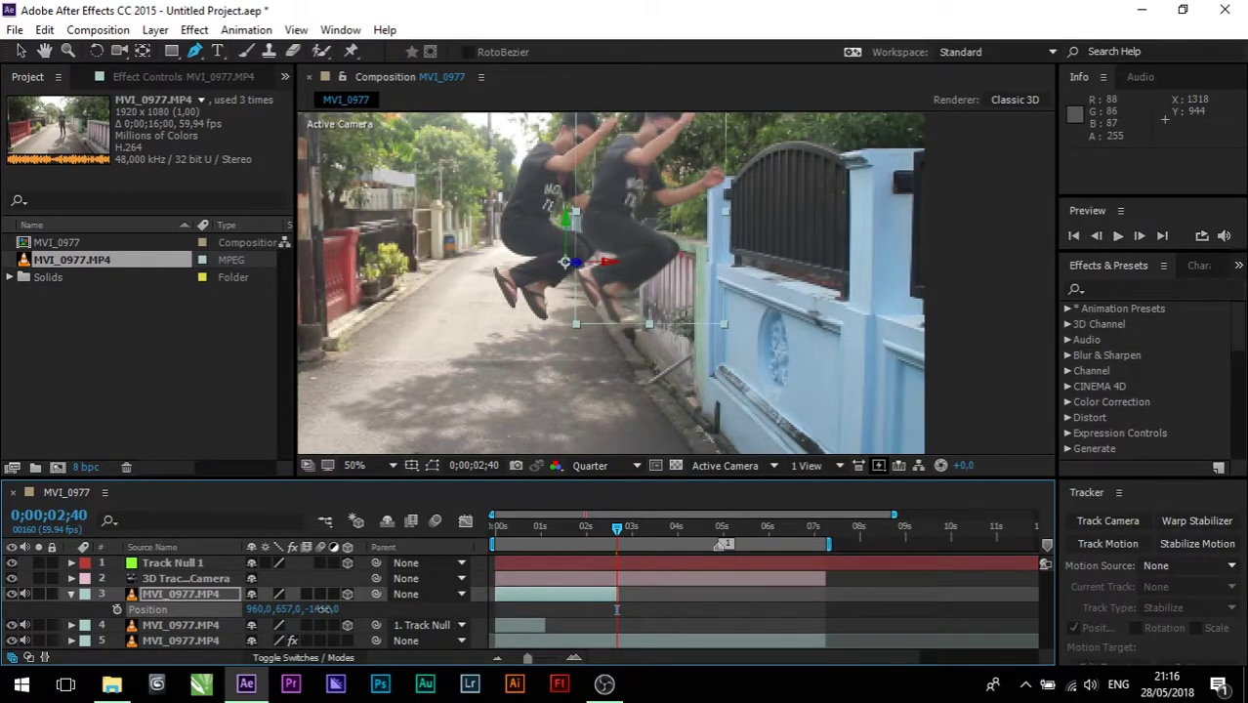
drag(259, 608, 111, 607)
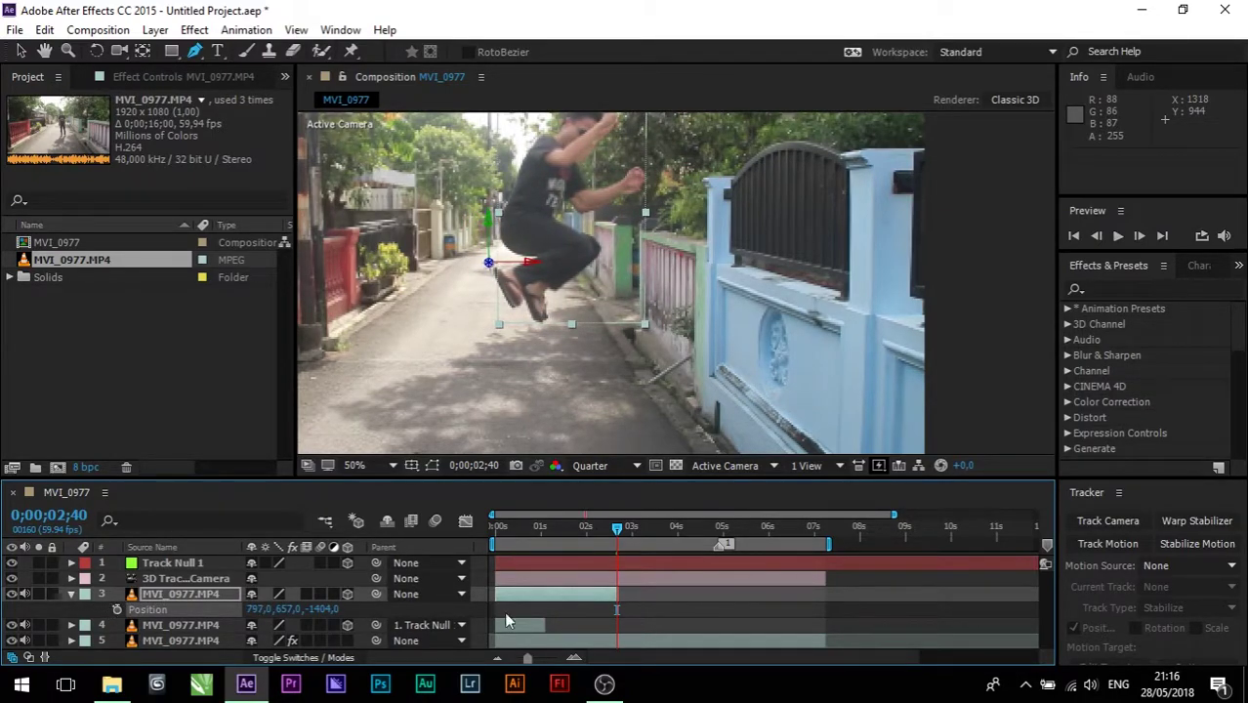
drag(613, 527, 610, 536)
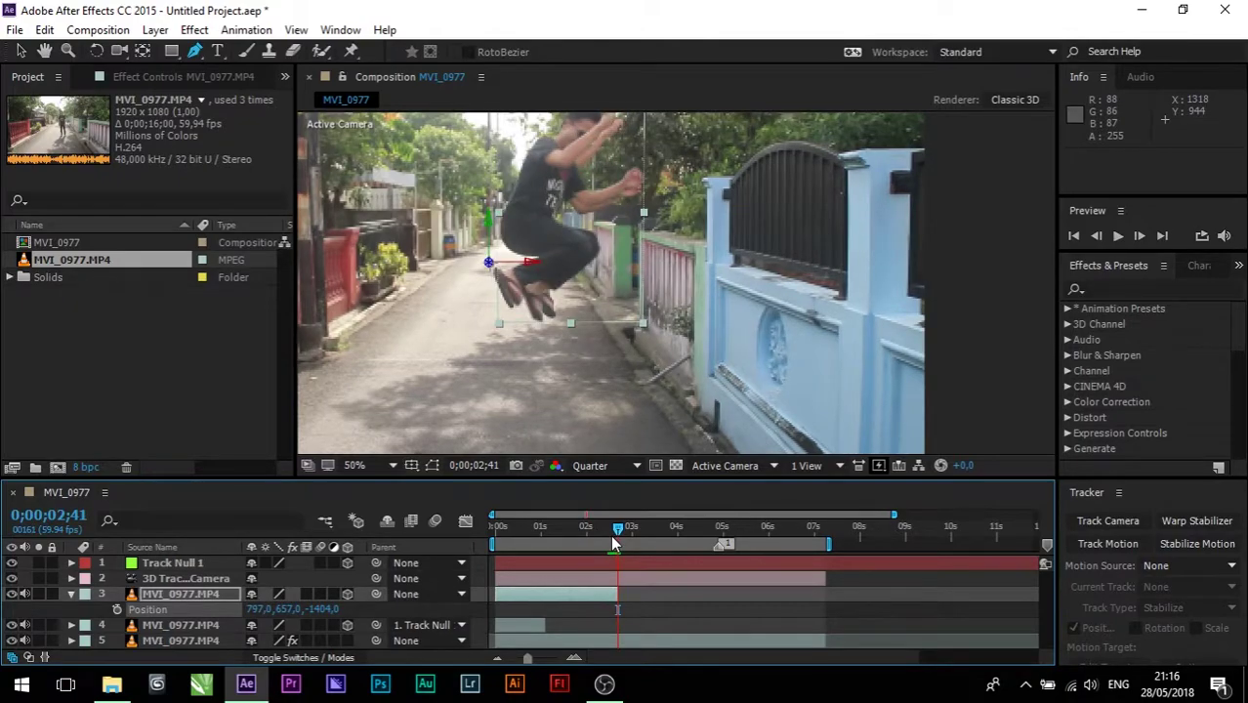
drag(255, 612, 252, 608)
drag(286, 611, 294, 608)
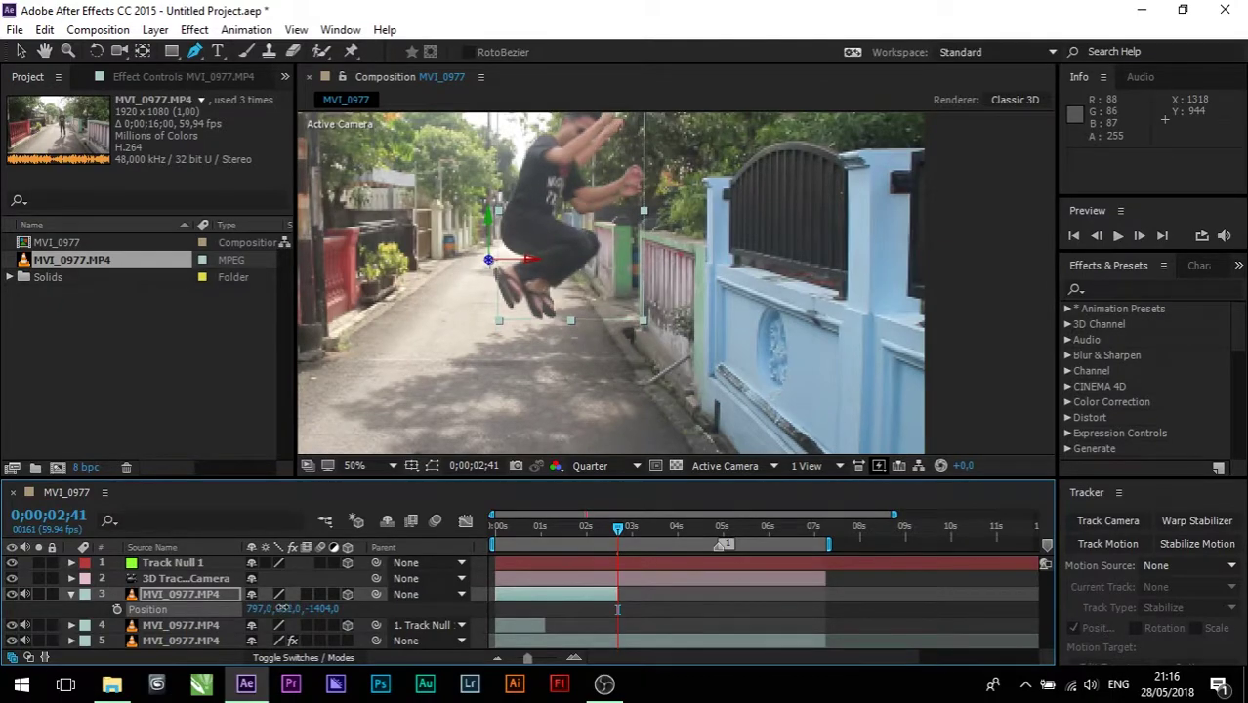
drag(617, 533, 639, 530)
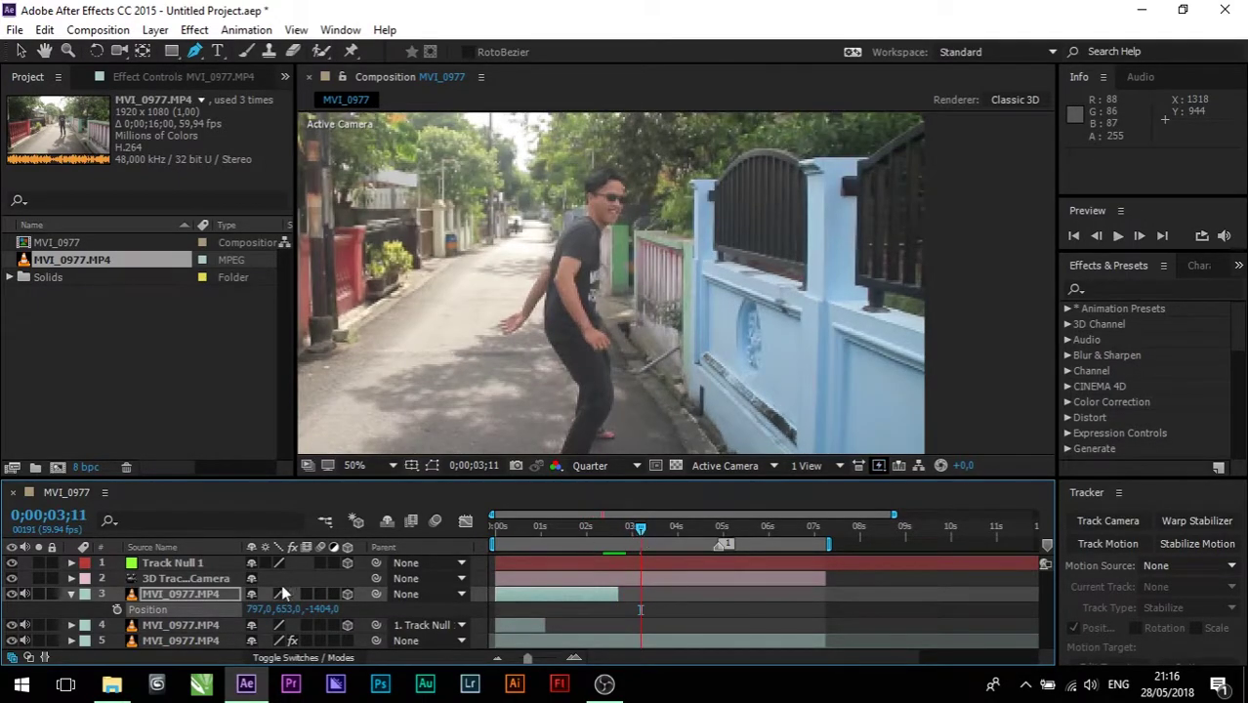
Step: Collapse layer 3 and set the viewer magnification to Fit up to 100%
click(71, 594)
click(361, 466)
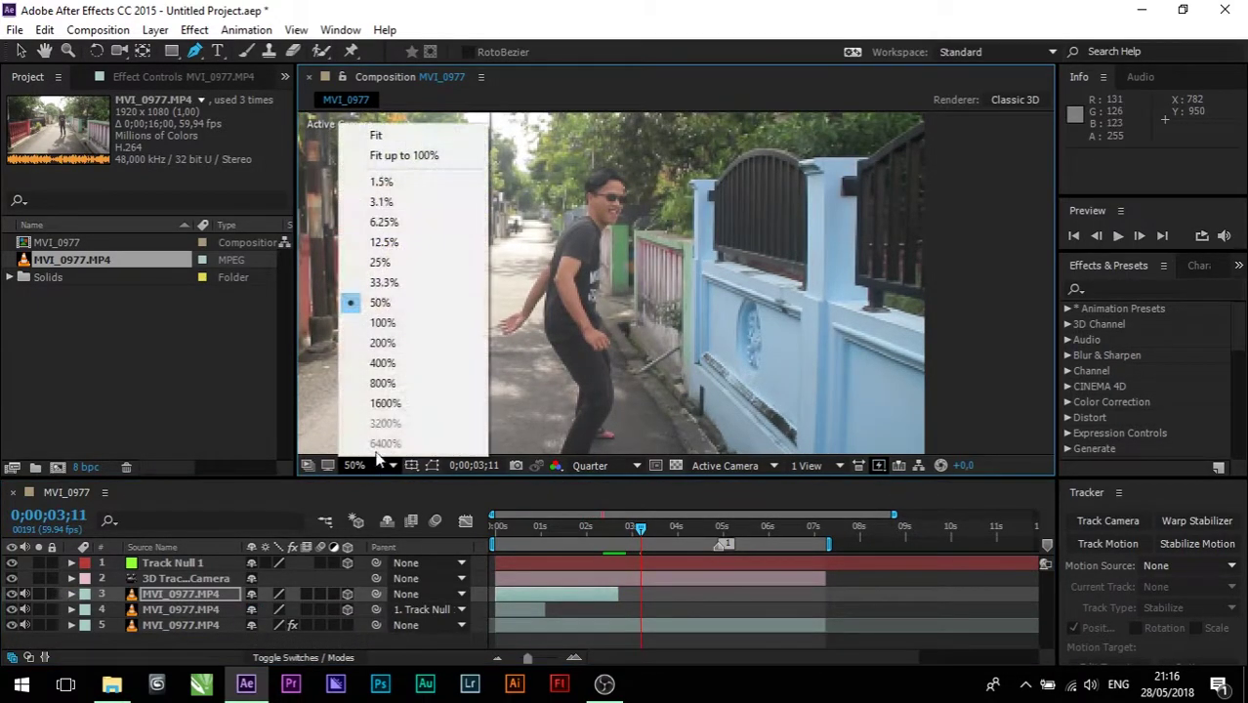
click(396, 159)
mouse_move(639, 529)
mouse_down()
mouse_move(569, 530)
mouse_move(723, 538)
mouse_move(672, 532)
mouse_move(686, 531)
mouse_up()
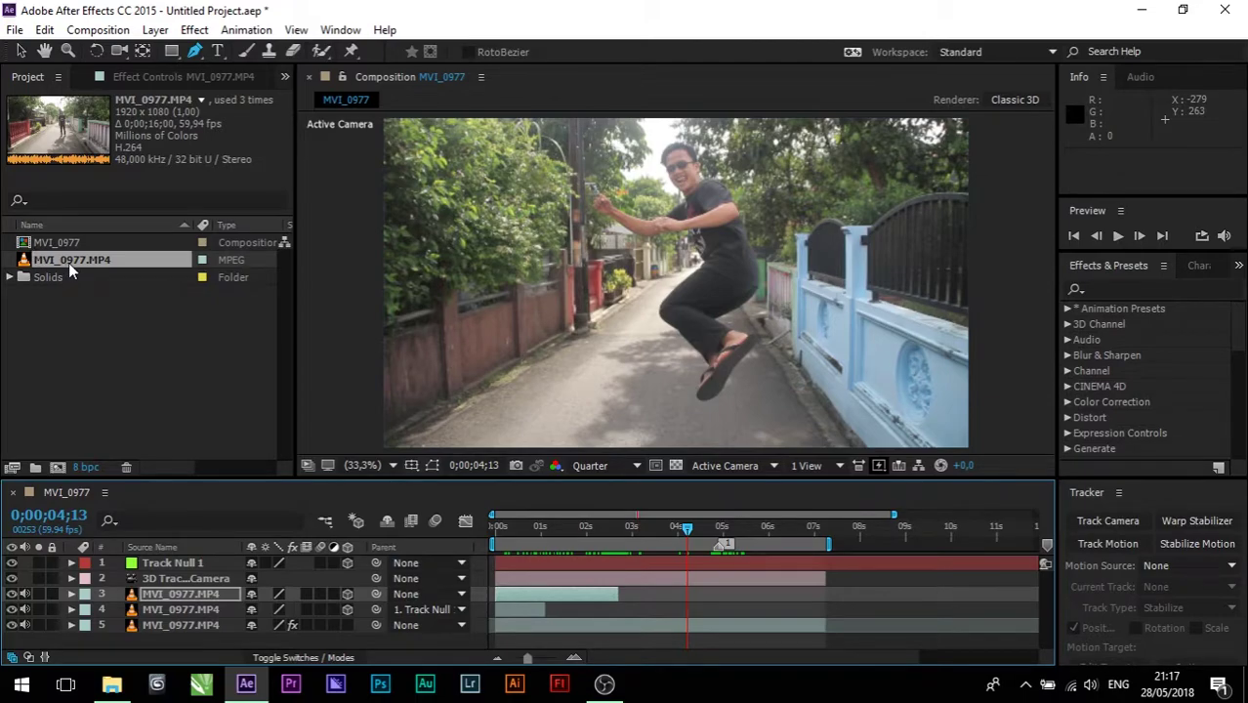
Step: Add another MVI_0977.MP4 copy to the timeline and slide it to start at 0;00;03;38
drag(68, 262, 208, 589)
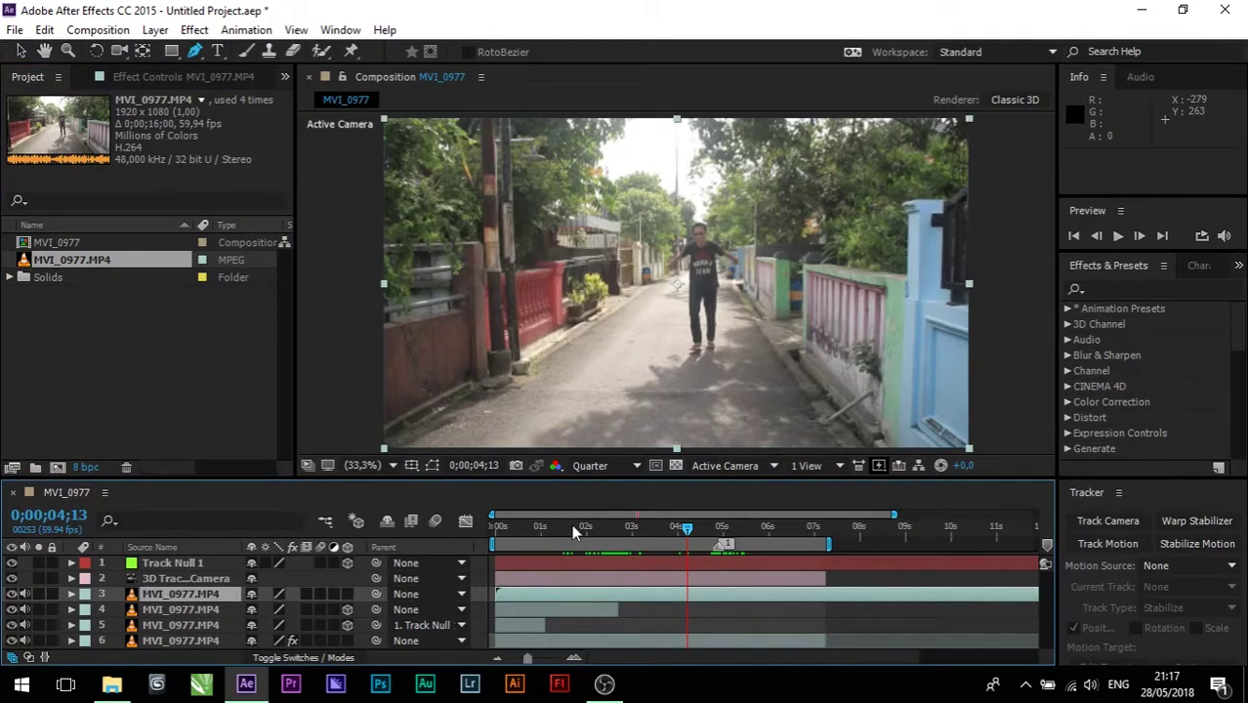
mouse_move(496, 593)
mouse_down()
mouse_move(684, 602)
mouse_move(764, 589)
mouse_up()
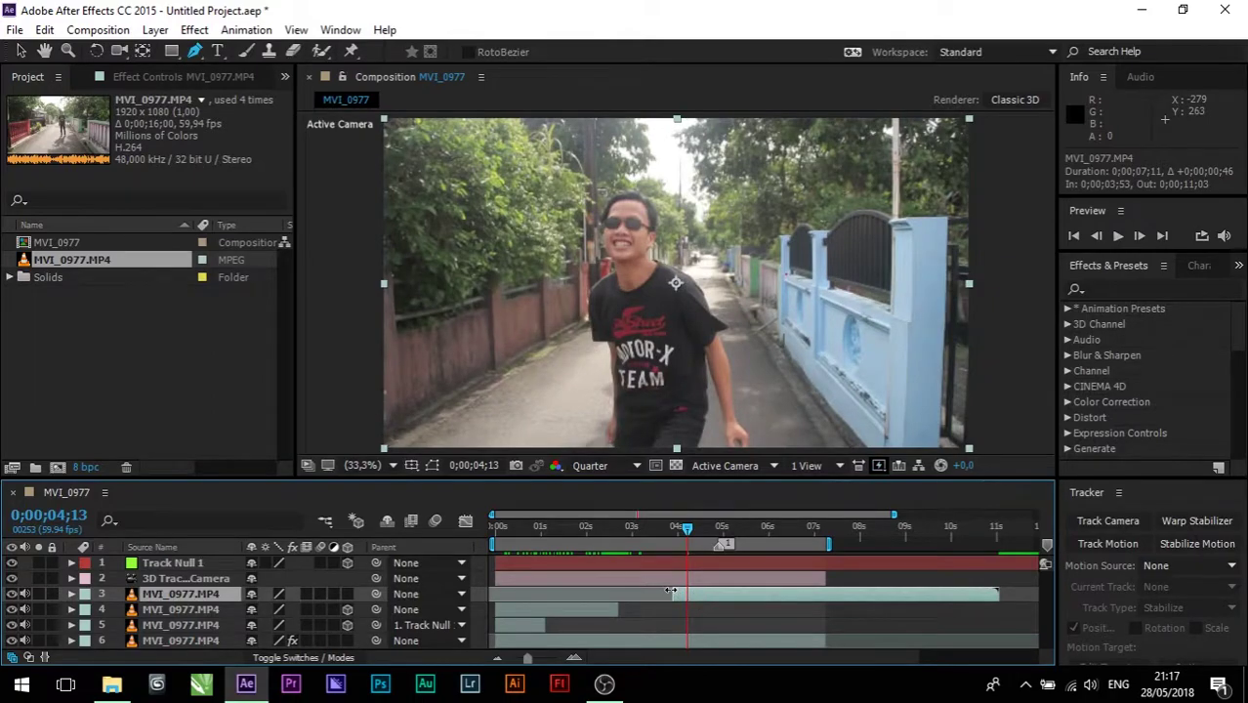
drag(670, 591, 721, 592)
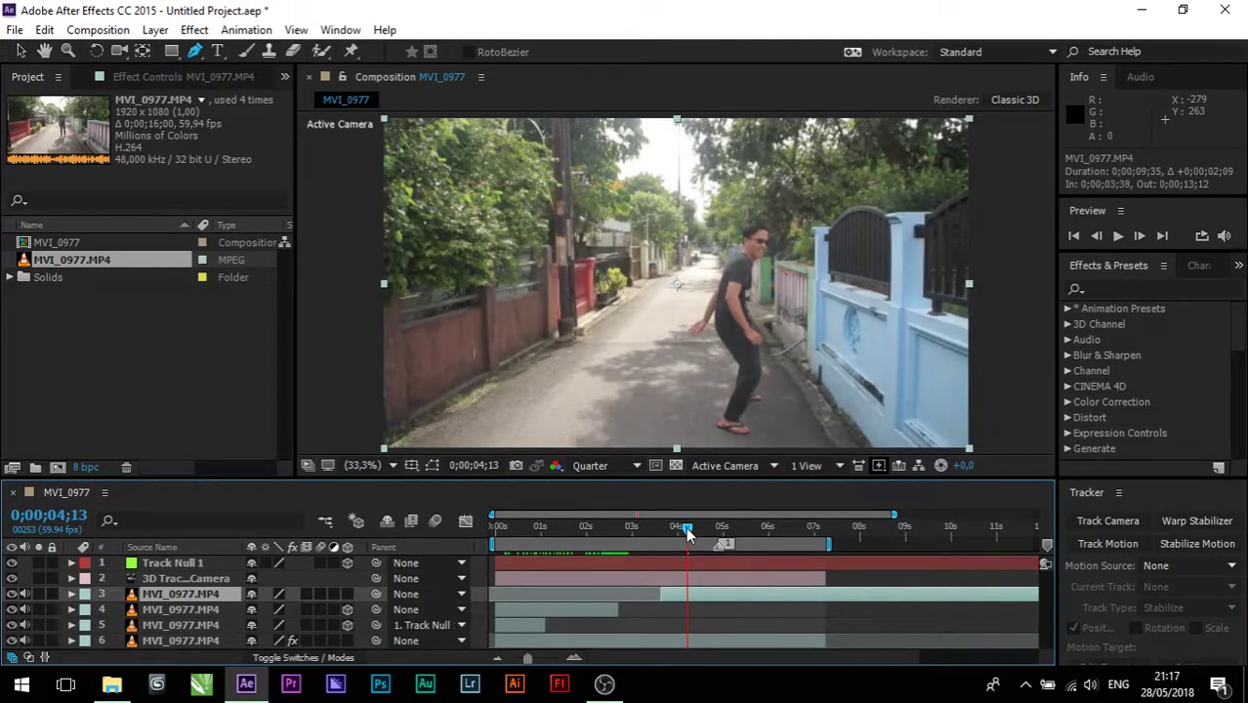
drag(686, 532, 737, 532)
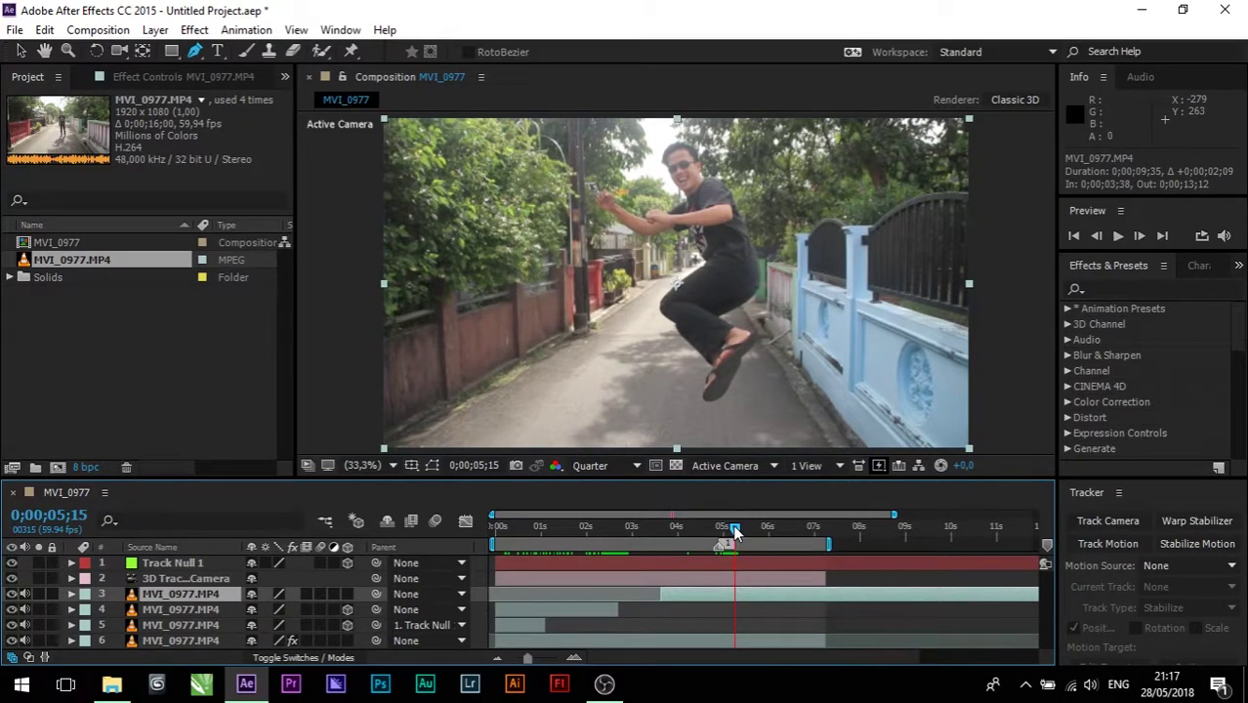
Step: Freeze the new copy on its jump-pose frame and trim its out point with Alt+]
right_click(731, 593)
mouse_move(777, 115)
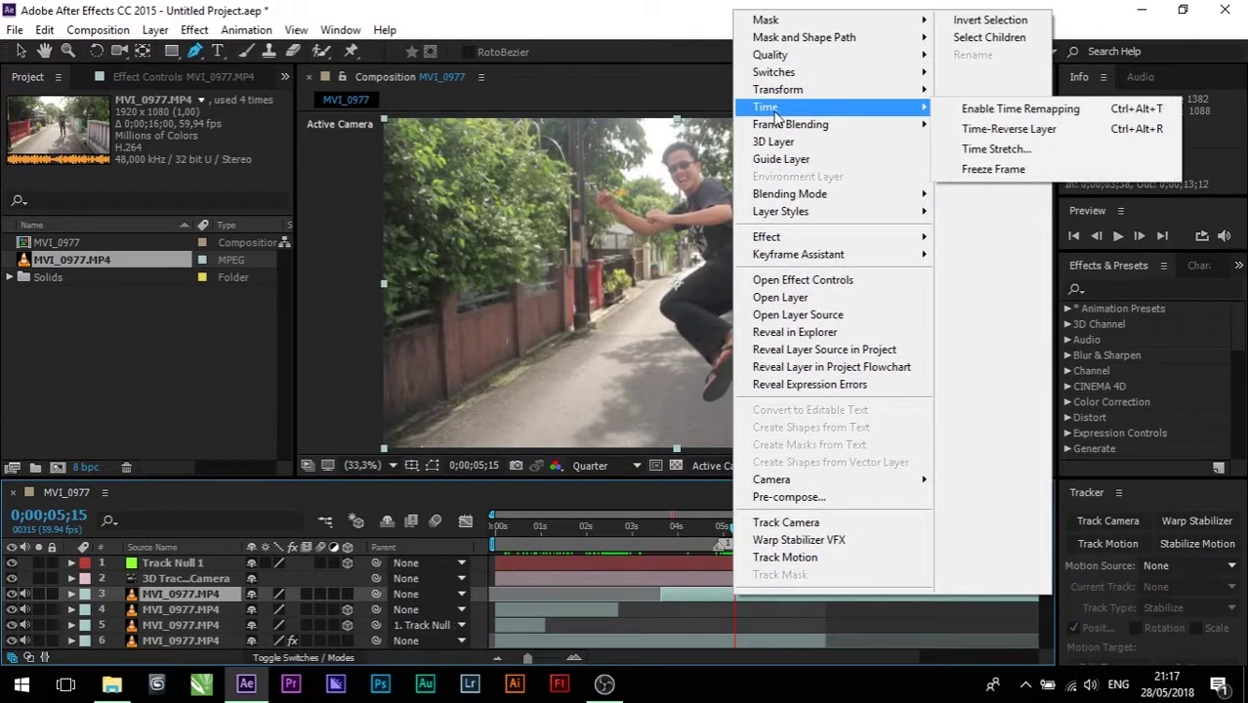
click(976, 171)
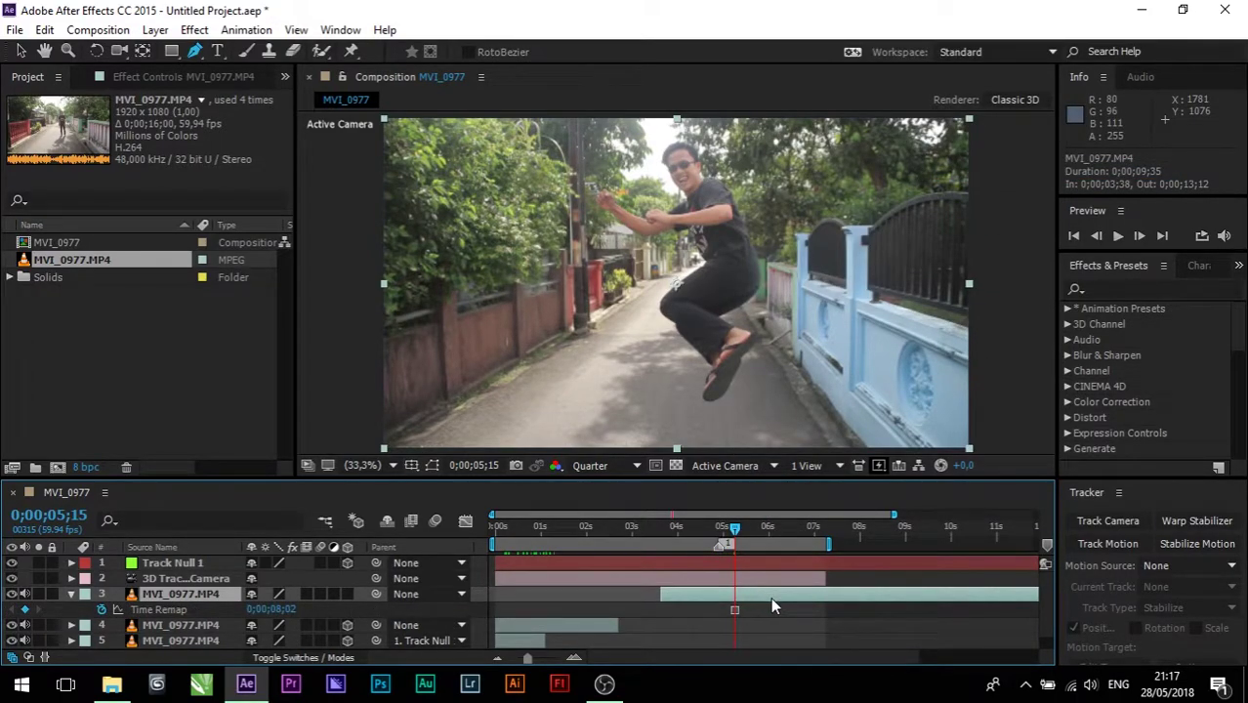
click(783, 527)
key(alt+bracketright)
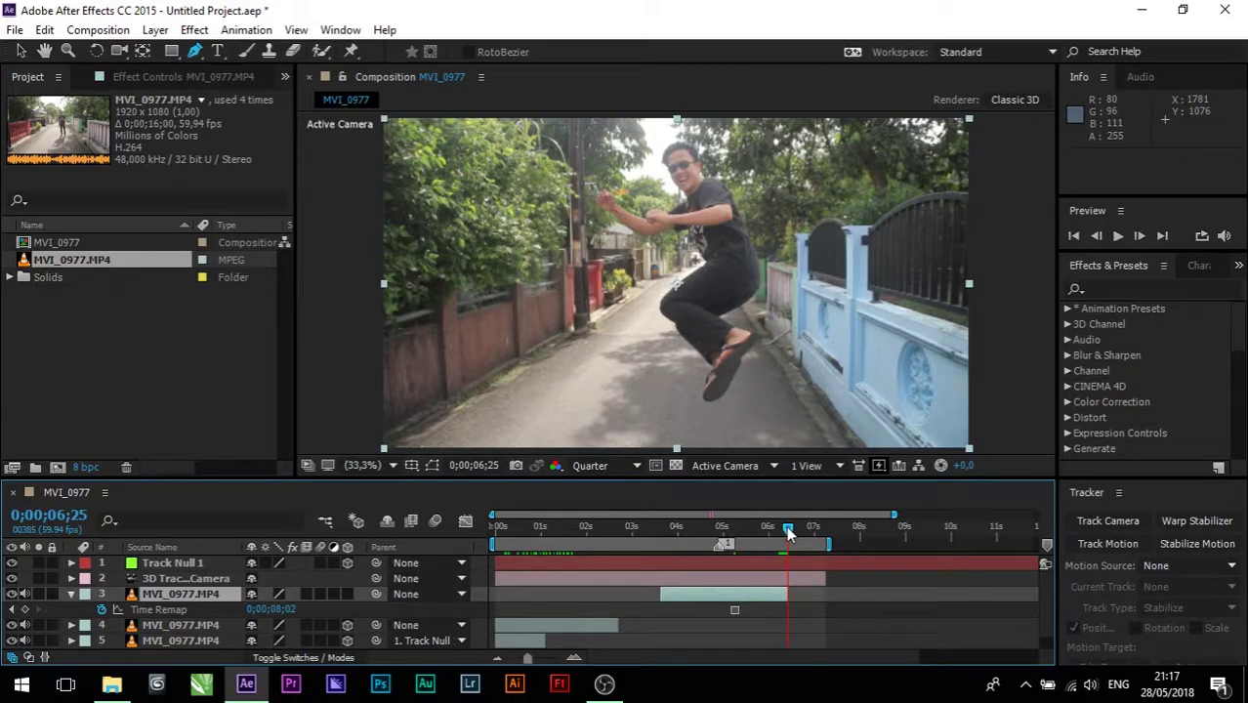
Step: Return to the jump-pose frame and switch the viewer between 100% and Fit for masking
drag(754, 528, 730, 533)
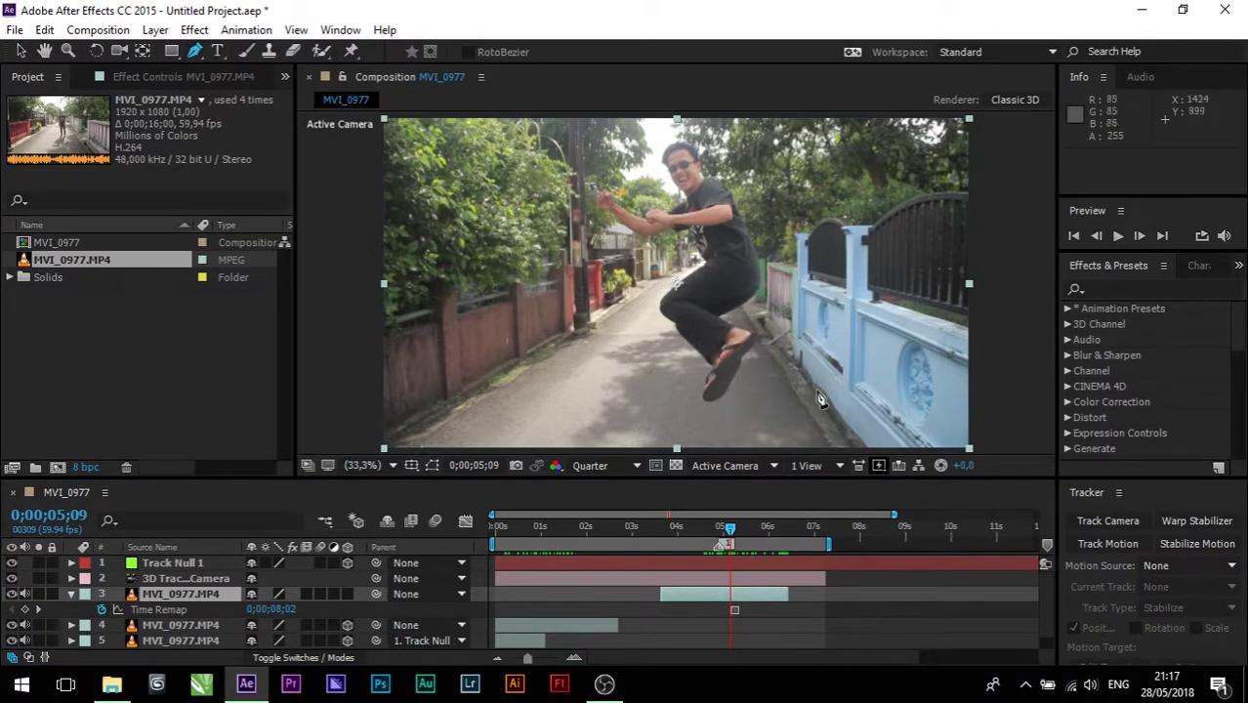
key(slash)
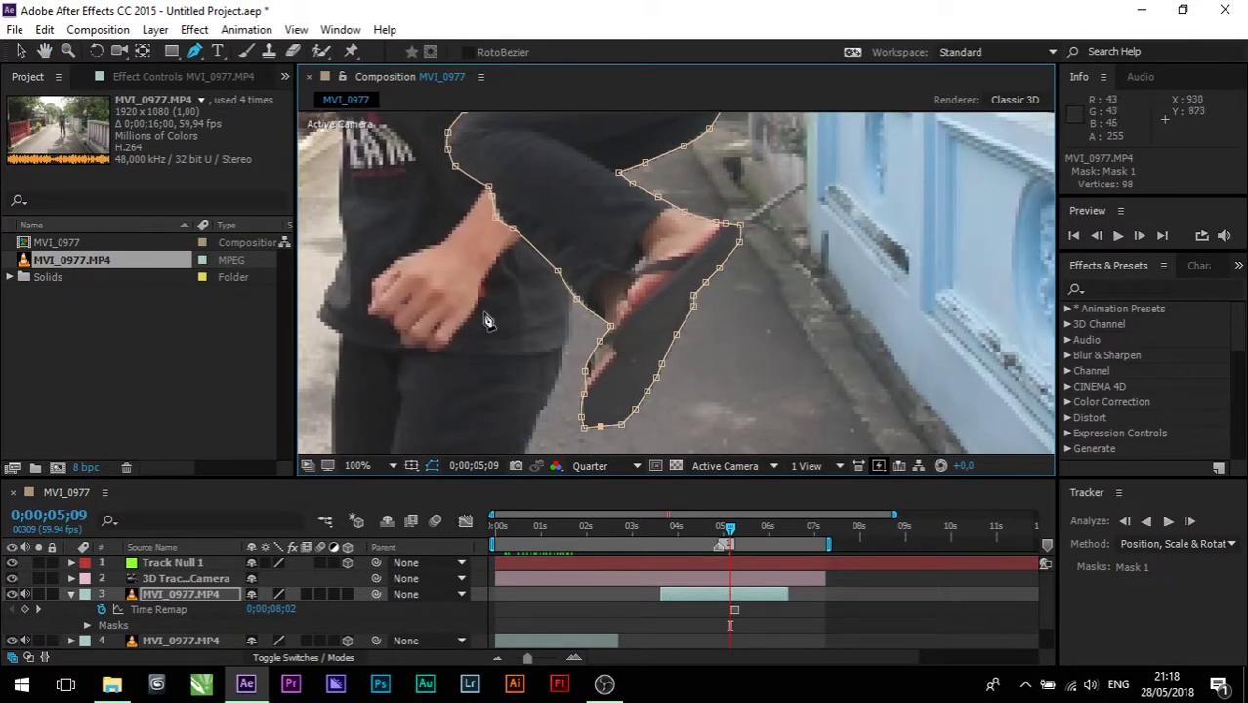
scroll(510, 339, down, 6)
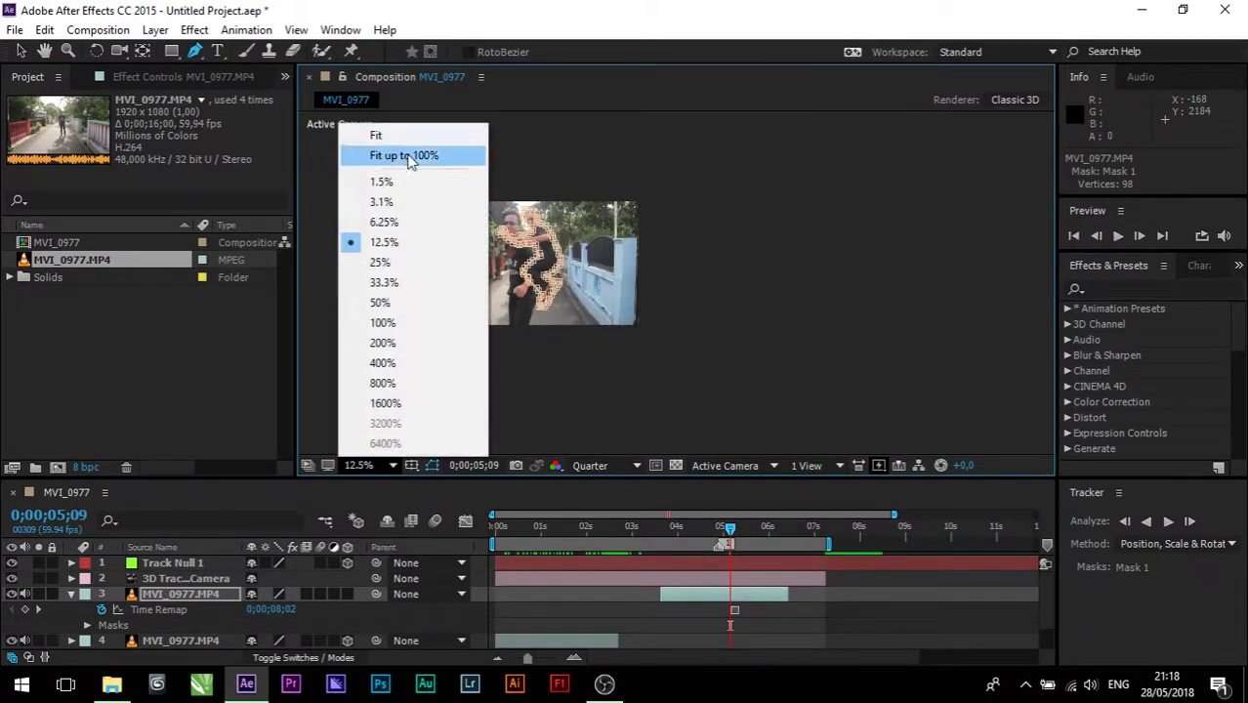
click(403, 155)
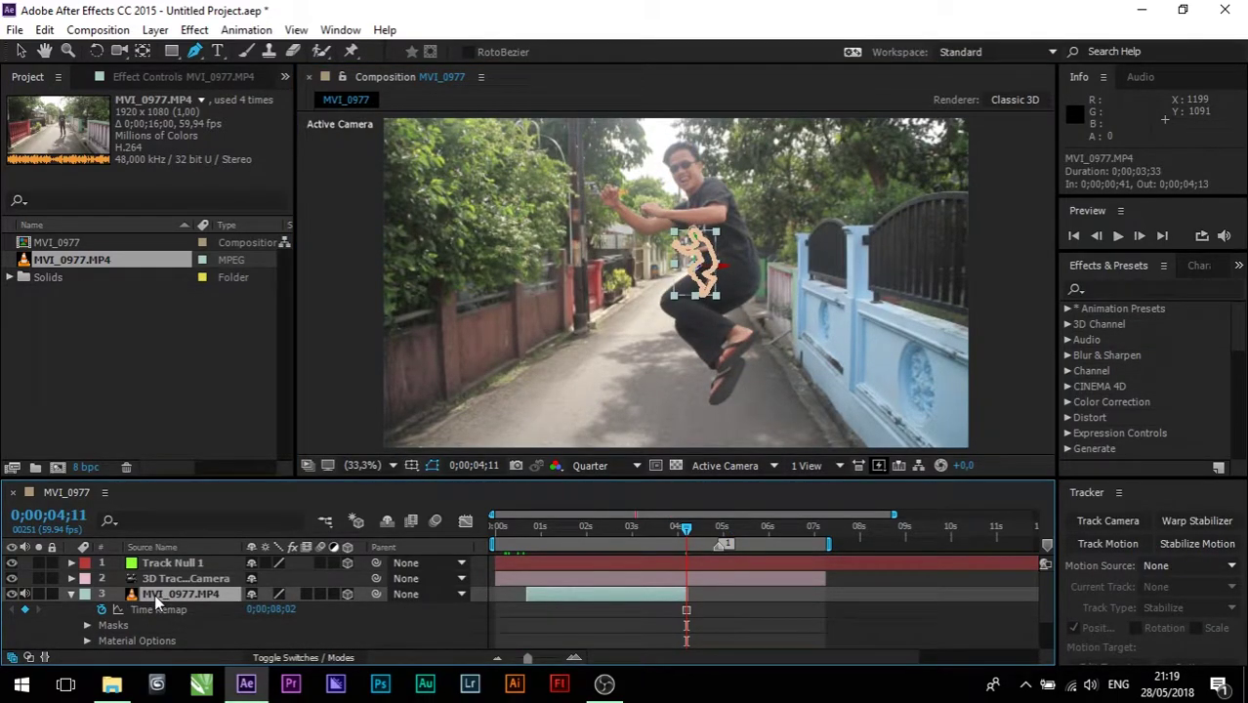
Step: Push the layer 3 duplicate deeper along the street by scrubbing its Z Position
key(p)
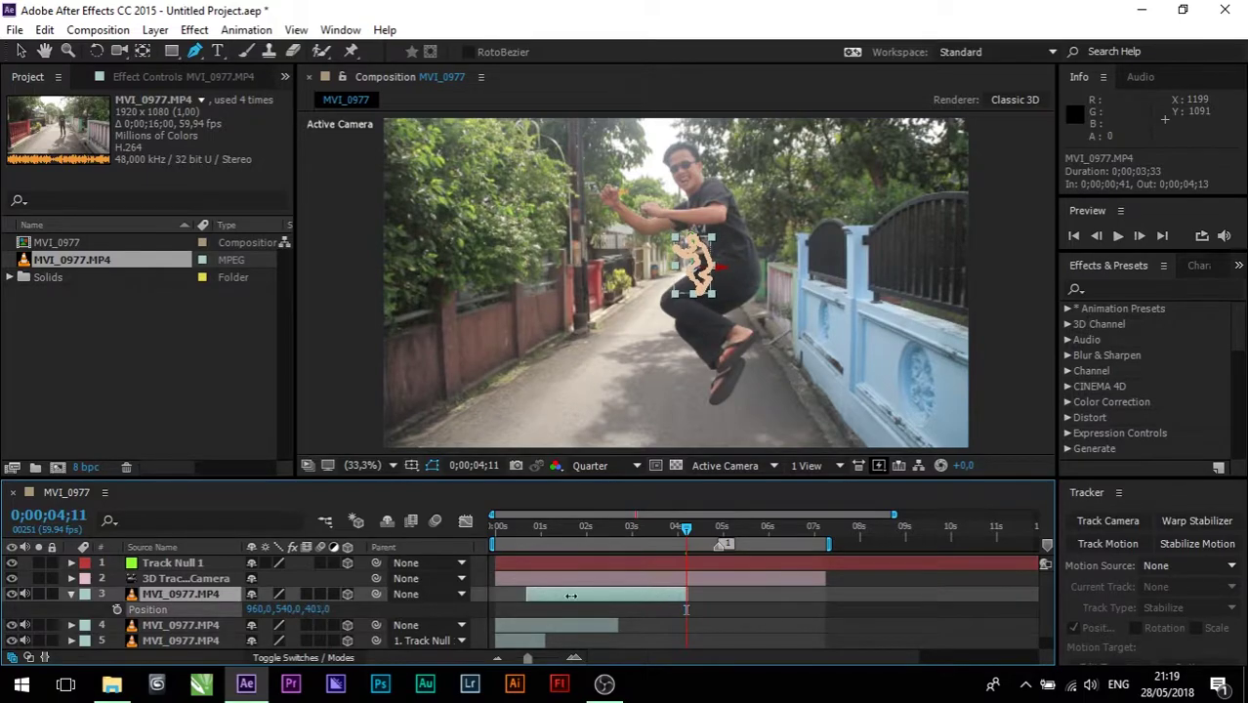
drag(311, 608, 81, 615)
drag(329, 609, 10, 594)
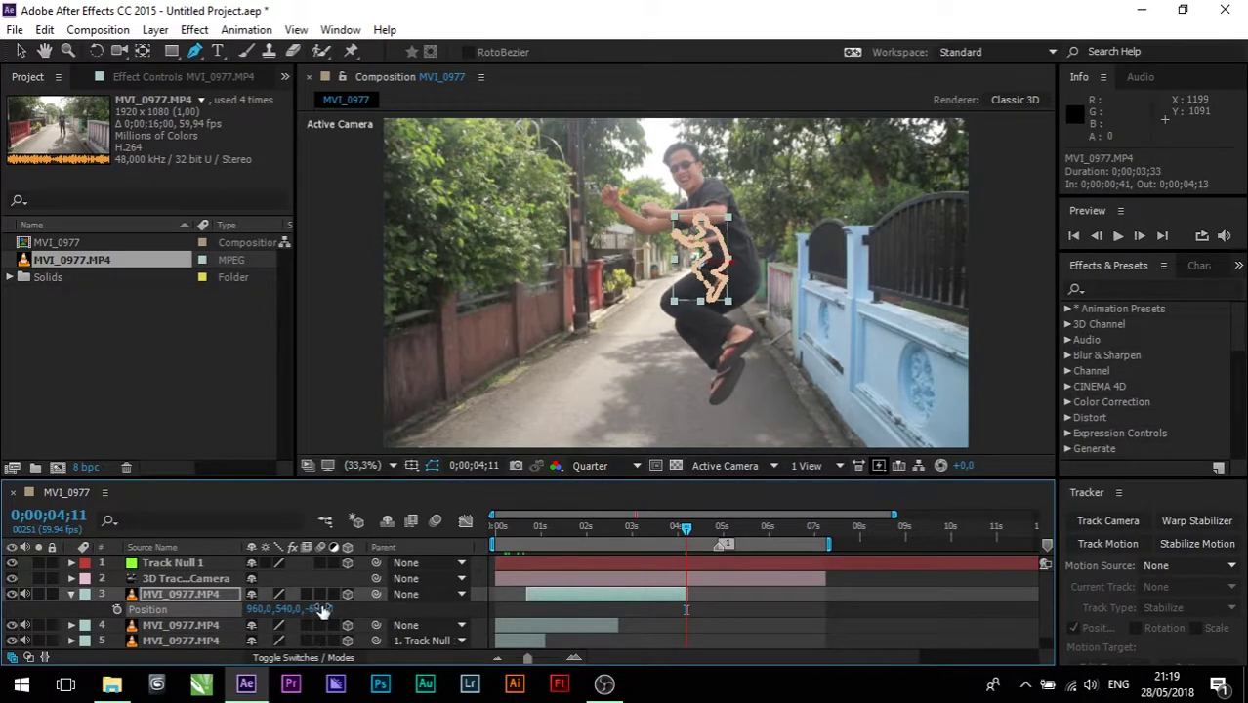
drag(323, 610, 5, 593)
drag(326, 605, 13, 583)
drag(315, 609, 14, 598)
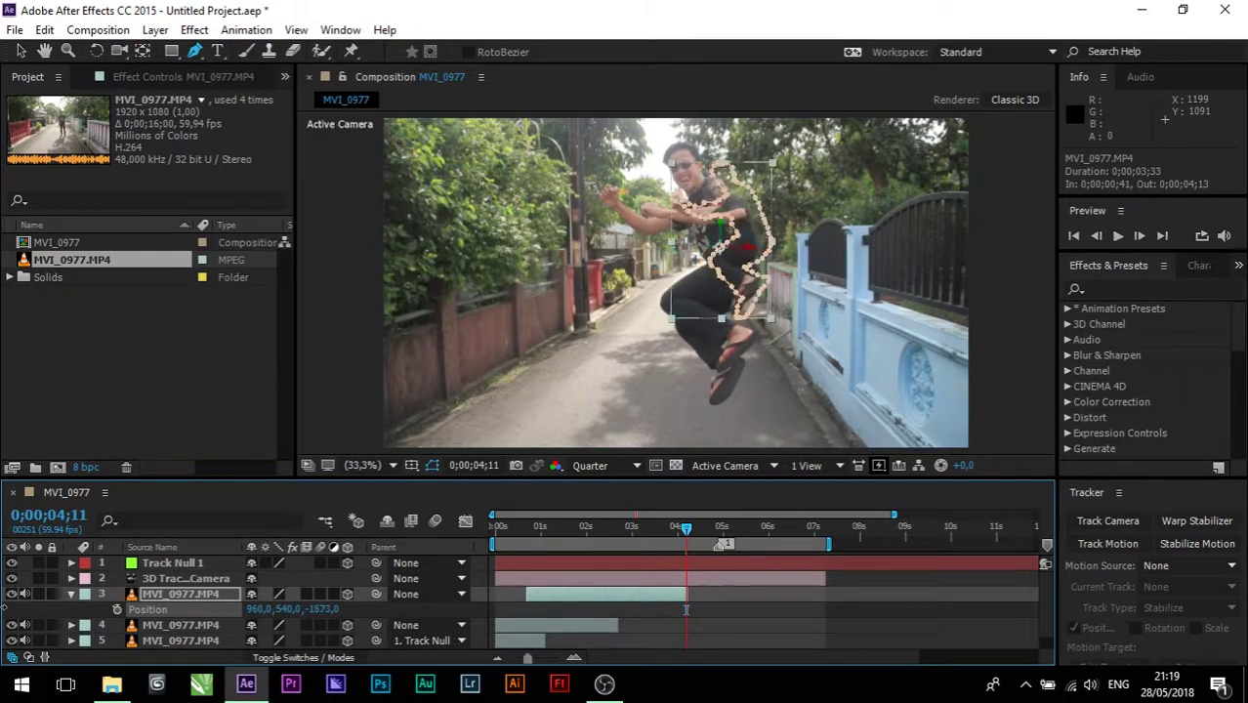
drag(323, 609, 25, 599)
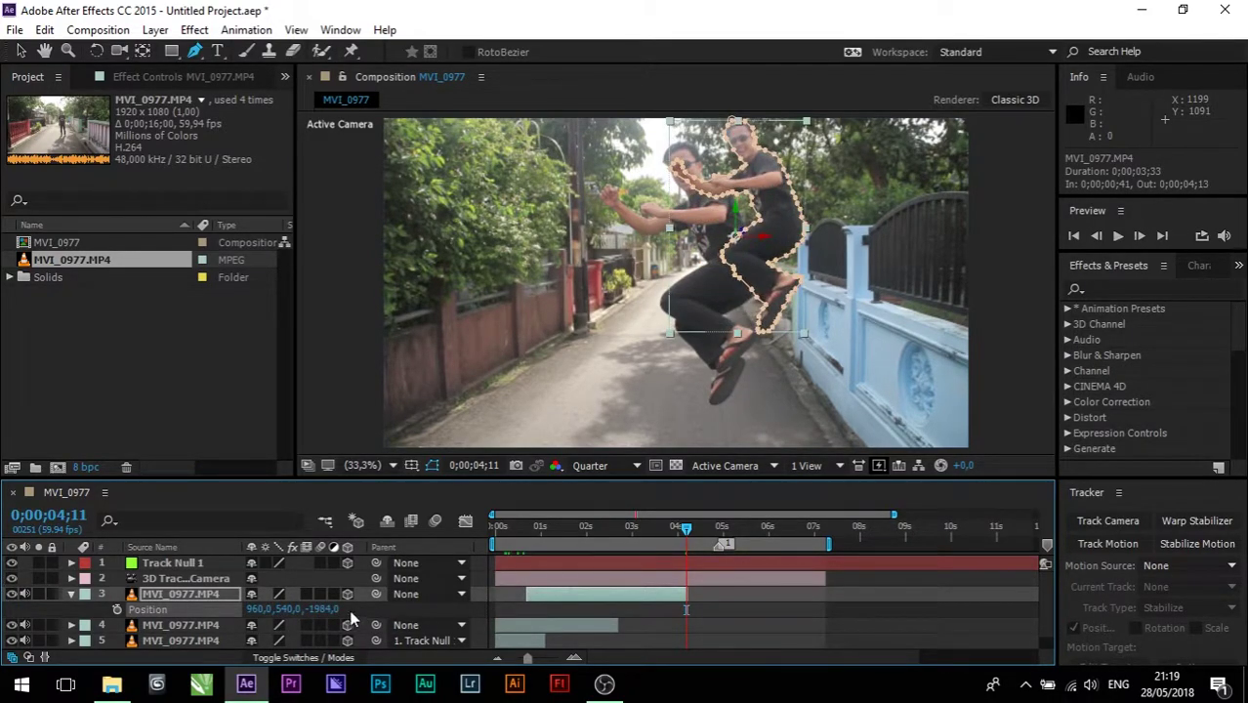
mouse_move(322, 609)
mouse_down()
mouse_move(283, 621)
mouse_move(431, 617)
mouse_up()
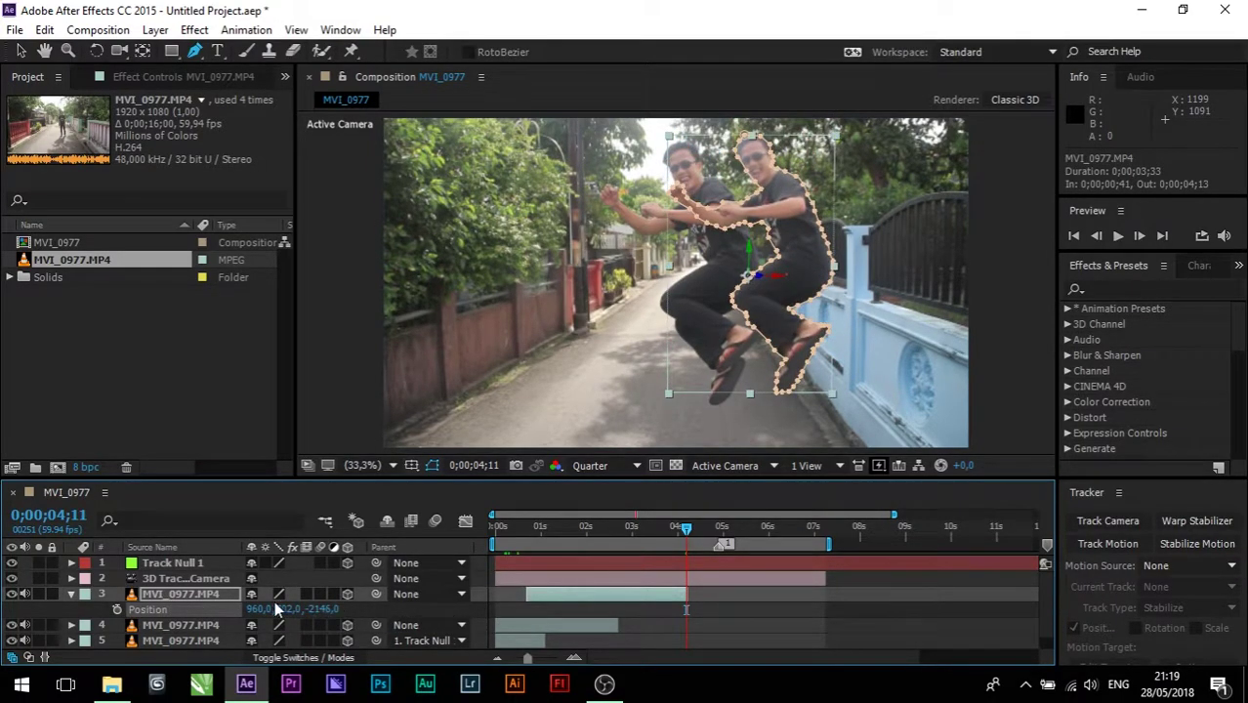
Step: Refine its Position to about 709, 723, -2183 with masks hidden, checking nearby frames
drag(256, 611, 47, 609)
mouse_move(323, 609)
mouse_down()
mouse_move(284, 608)
mouse_move(307, 625)
mouse_move(455, 625)
mouse_move(430, 625)
mouse_up()
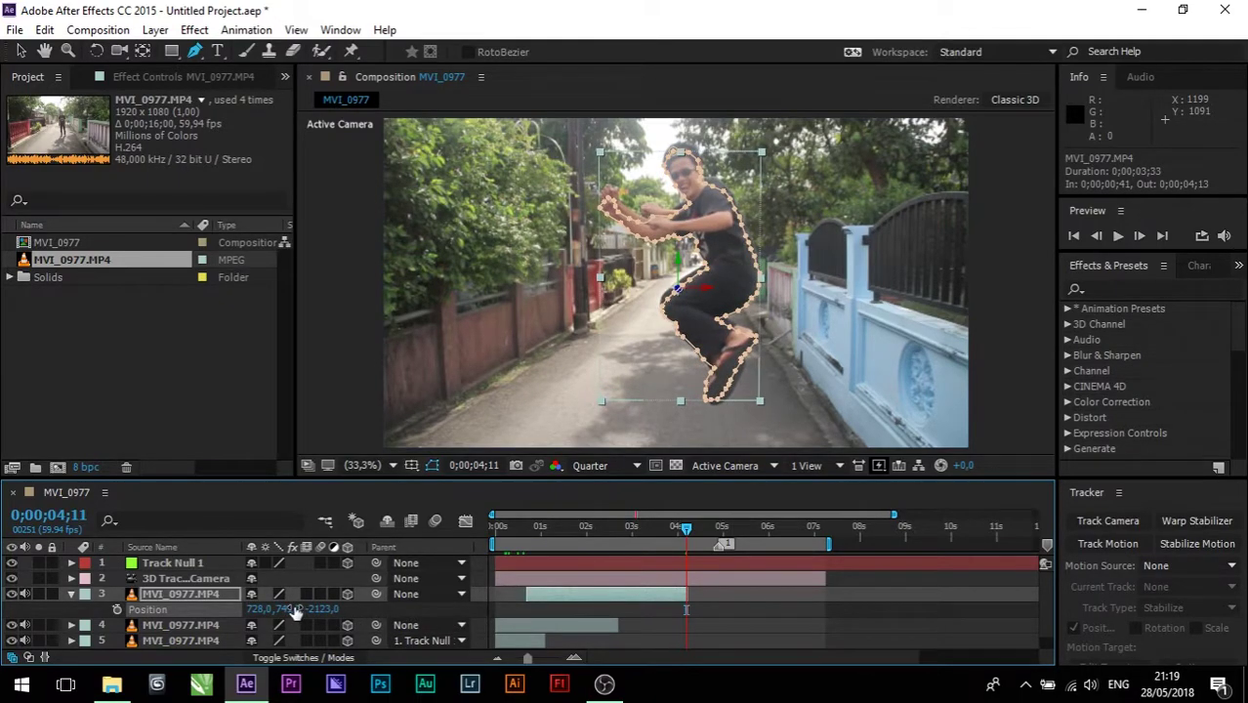
drag(297, 610, 265, 608)
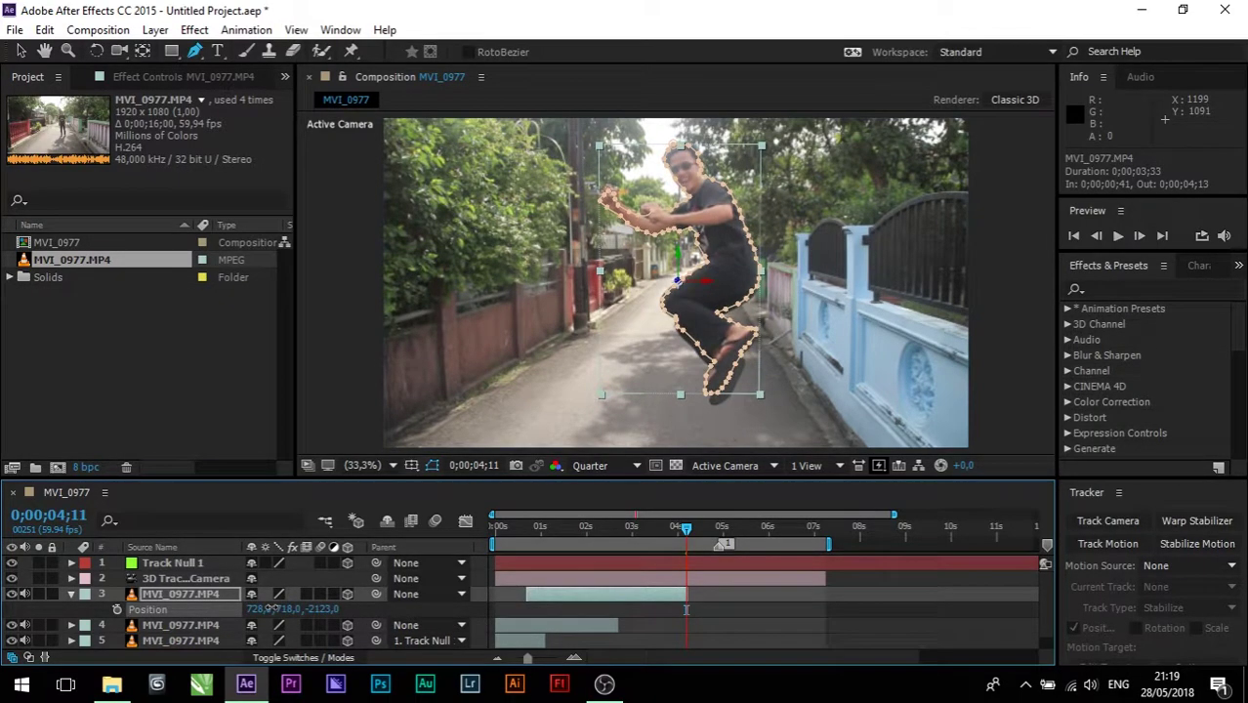
click(433, 467)
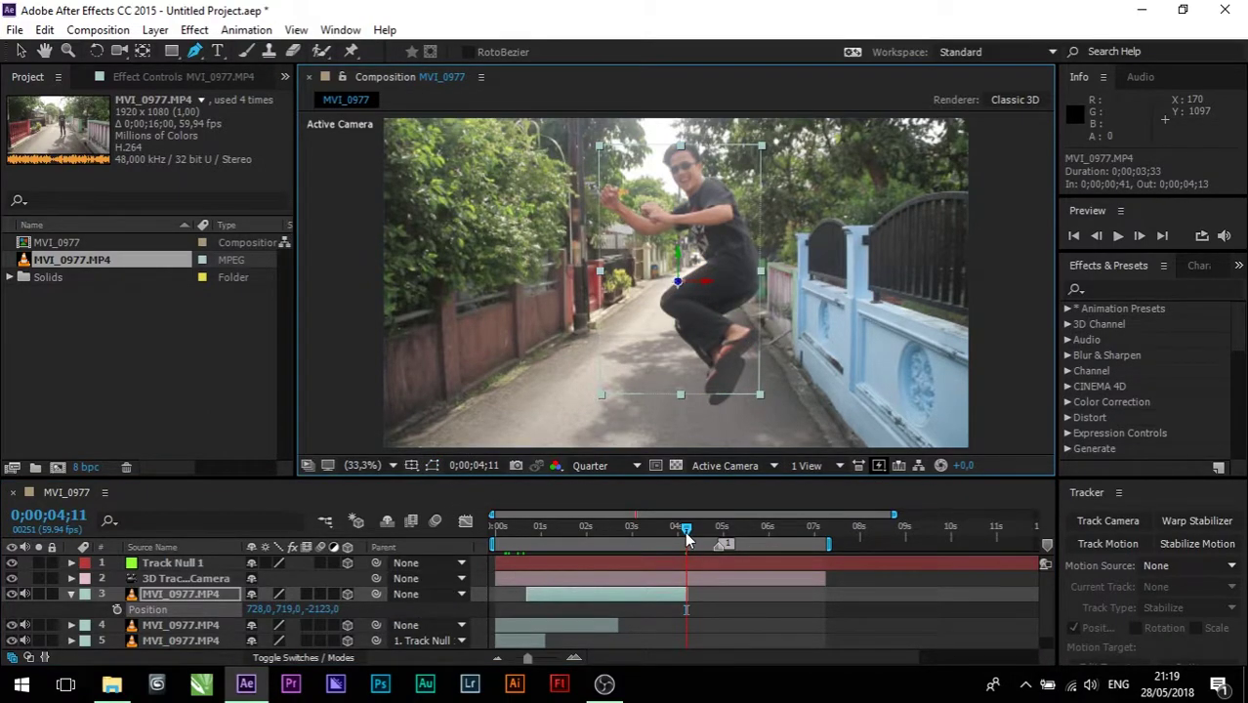
drag(686, 537, 687, 537)
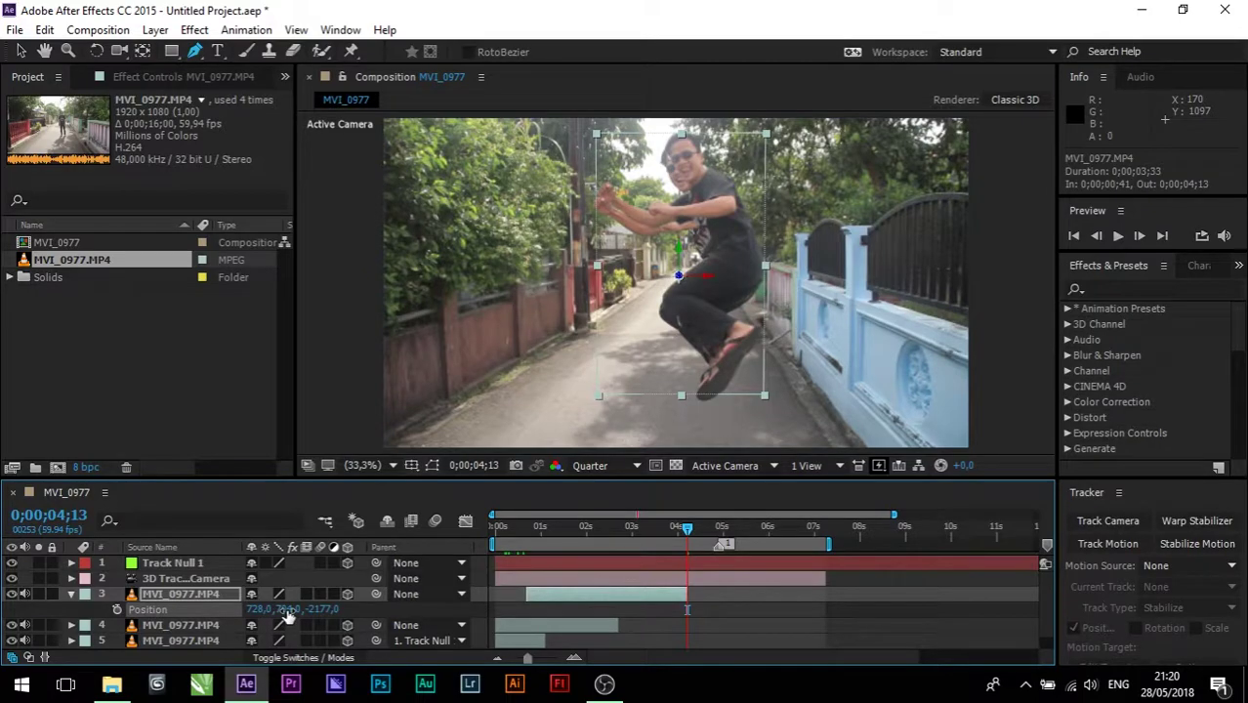
drag(273, 610, 249, 608)
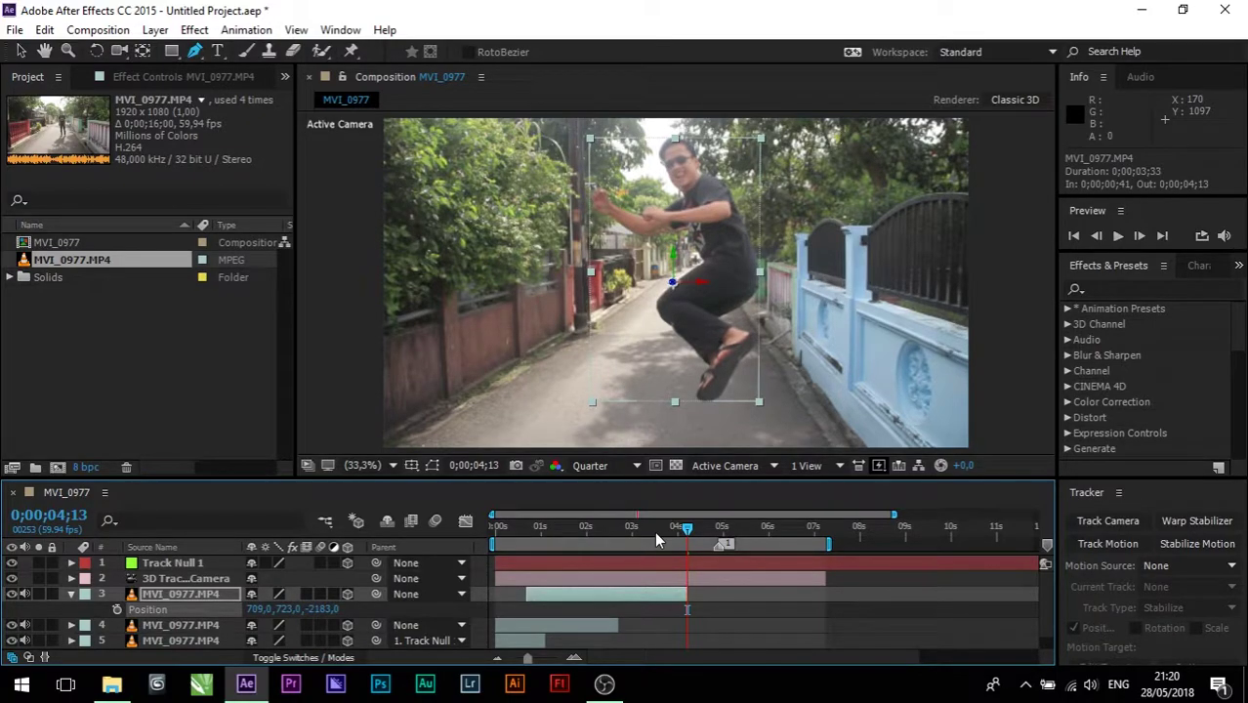
drag(671, 527, 811, 544)
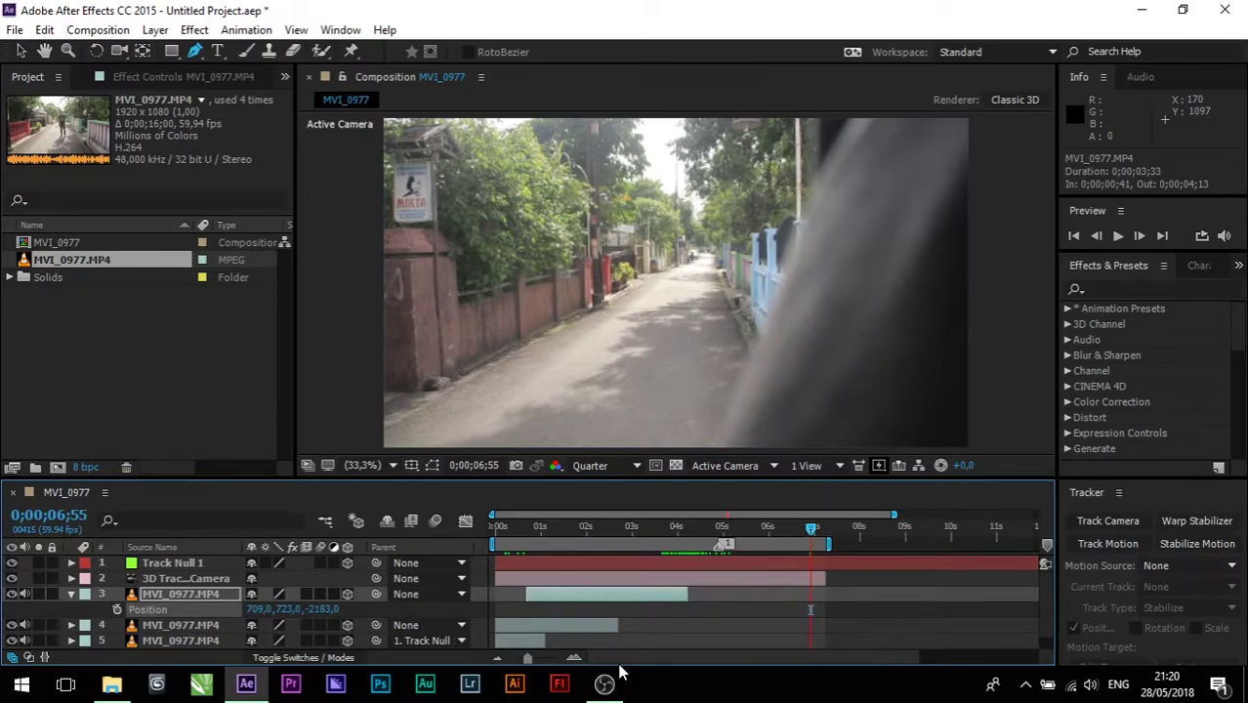
key(space)
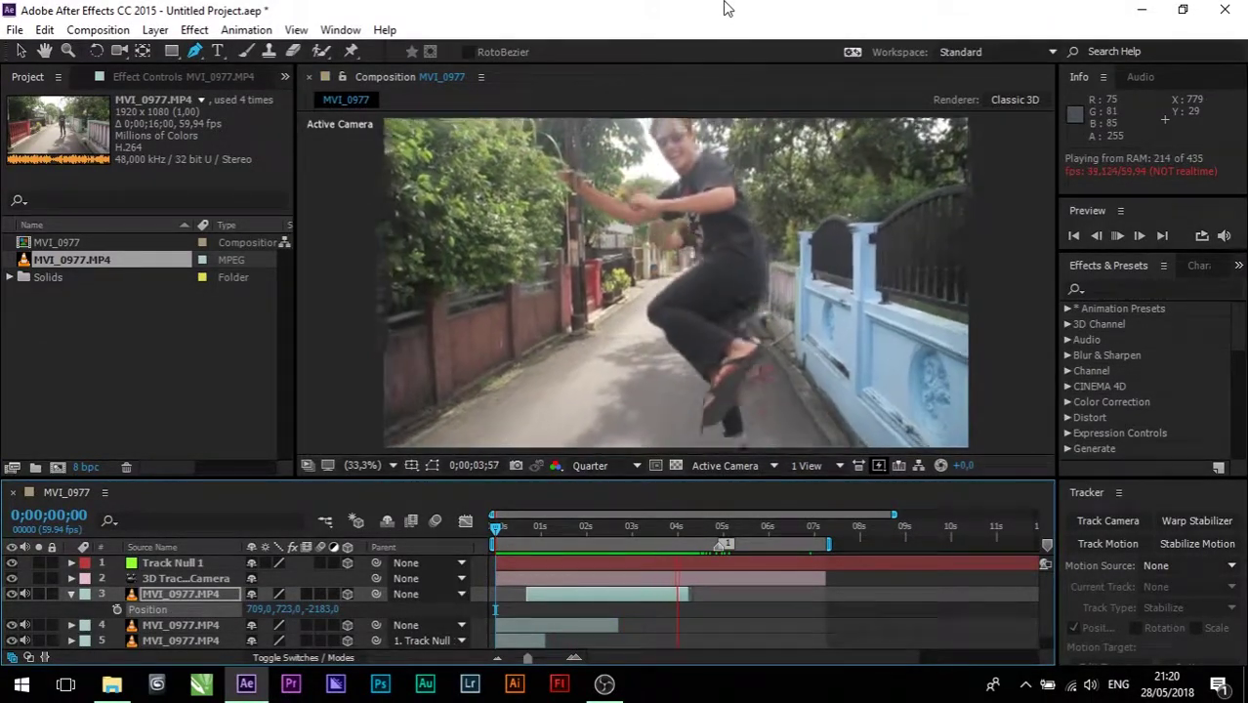
drag(669, 528, 687, 532)
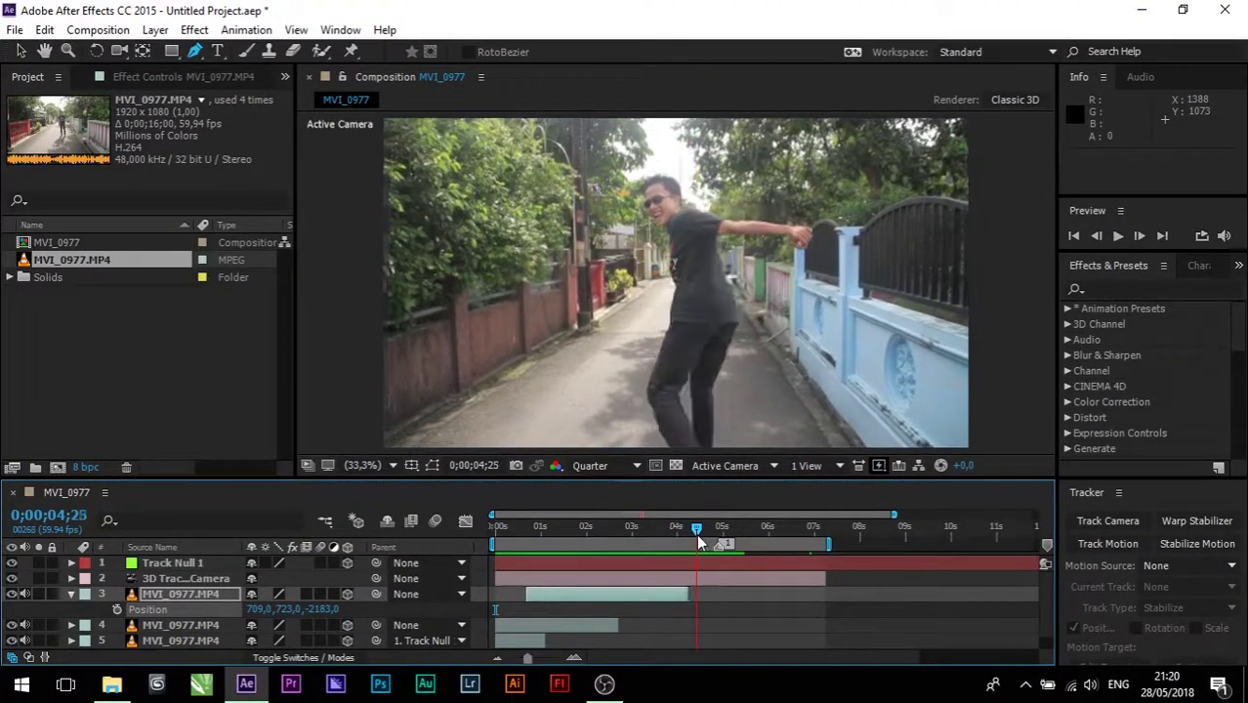
drag(687, 532, 747, 527)
click(70, 595)
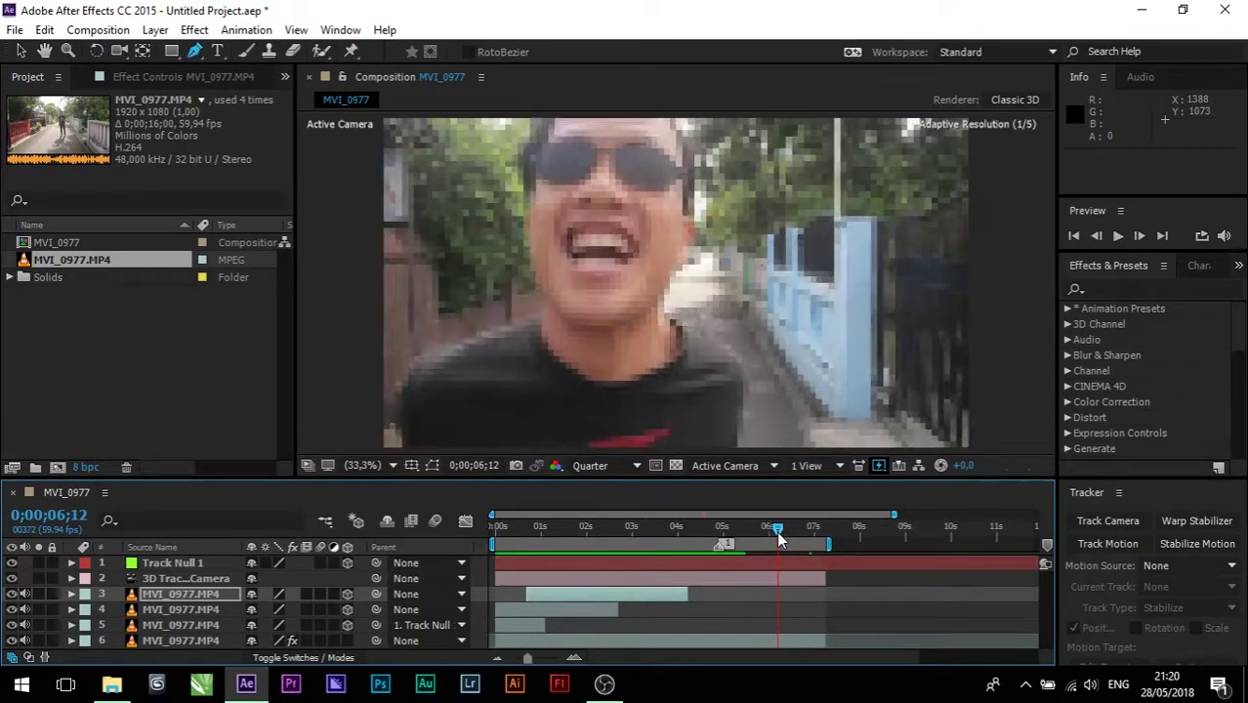
mouse_move(747, 527)
mouse_down()
mouse_move(631, 566)
mouse_move(591, 523)
mouse_up()
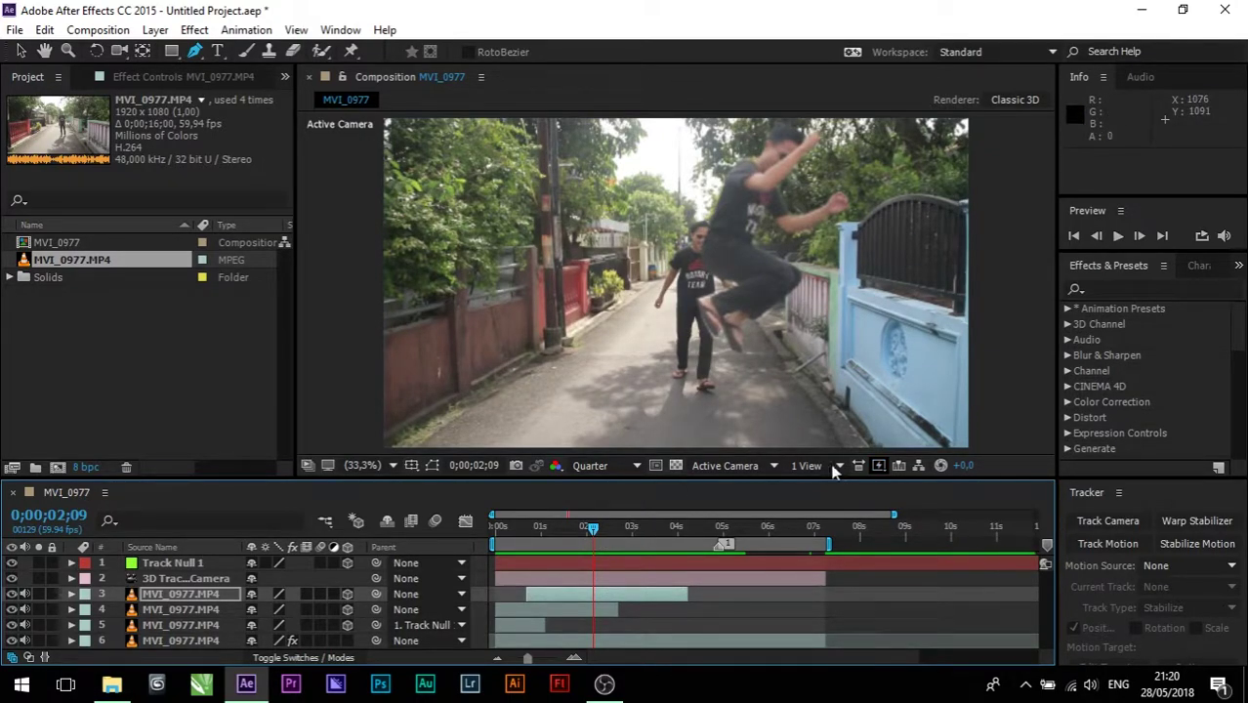
Step: Search 'blur' in Effects & Presets and apply Directional Blur to layer 3
click(1133, 290)
text(blur)
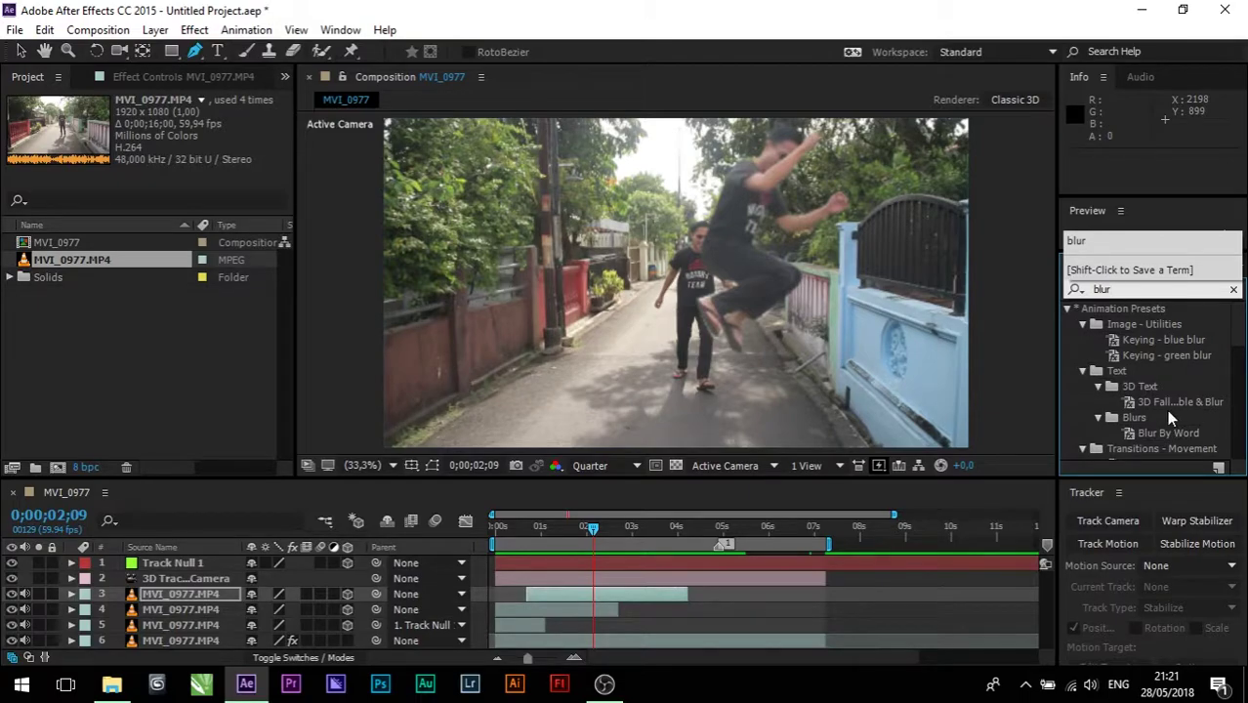
scroll(1218, 413, down, 2)
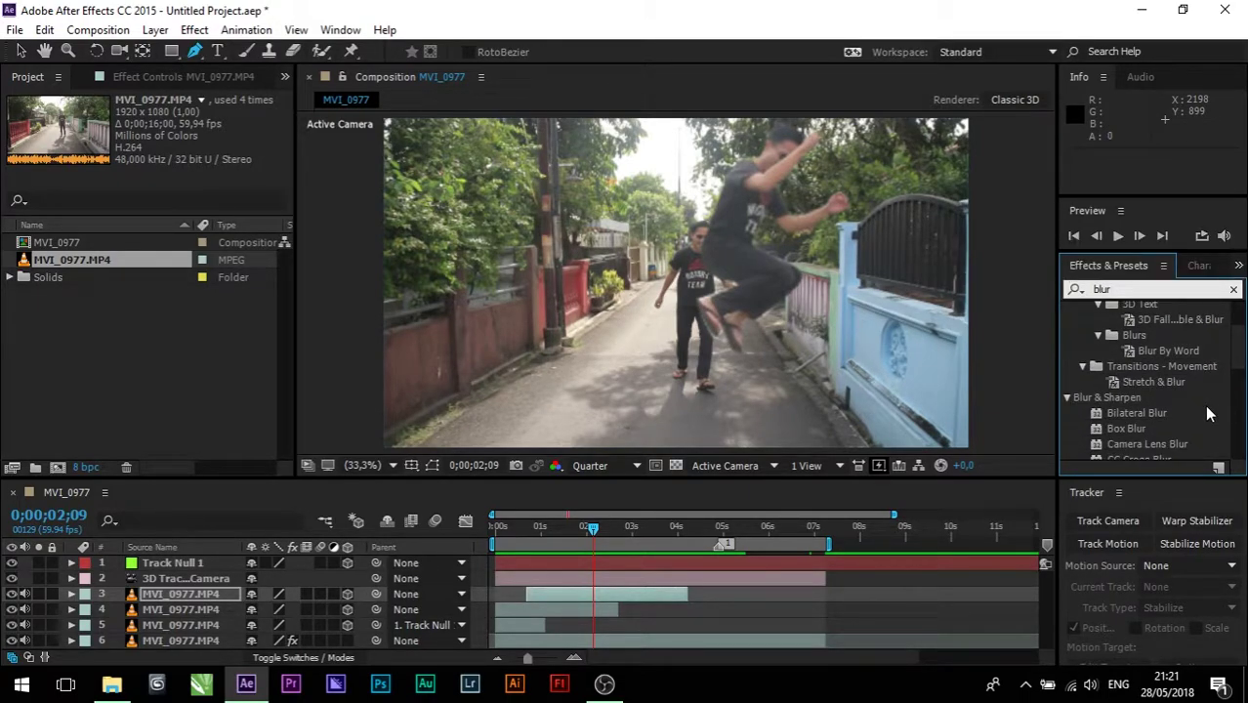
scroll(1207, 410, down, 1)
scroll(1207, 408, down, 1)
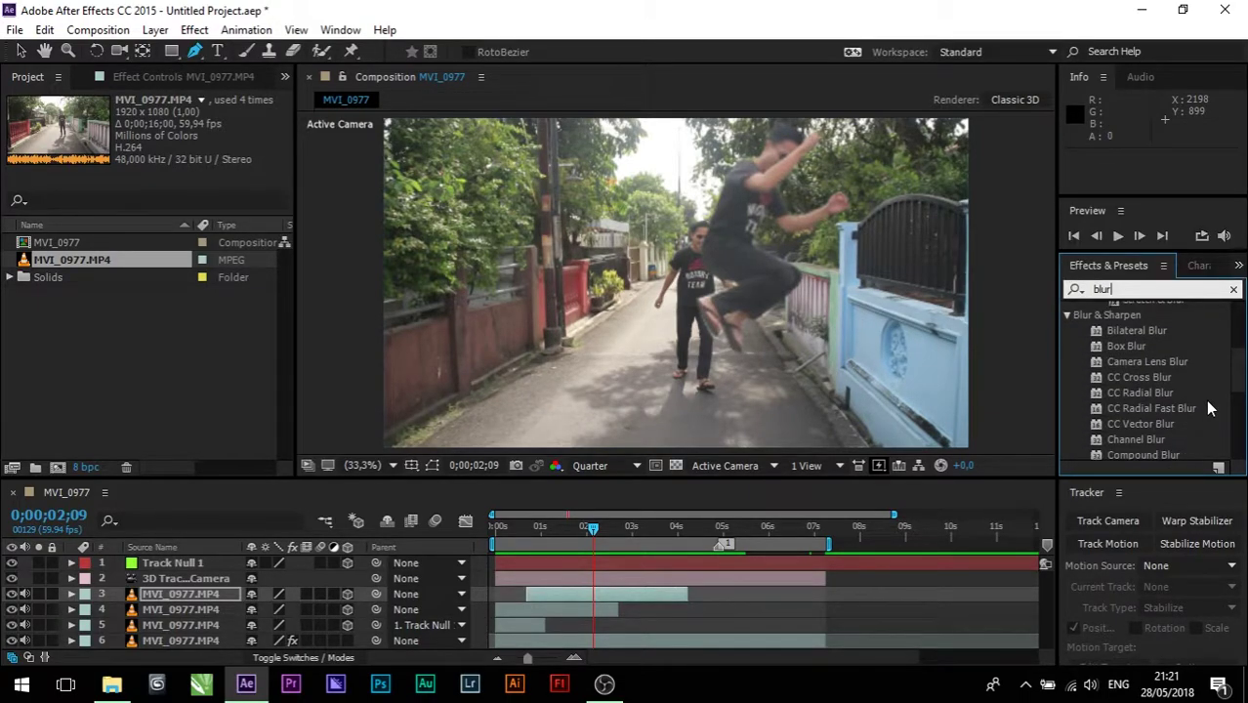
scroll(1205, 400, down, 1)
scroll(1206, 399, down, 1)
click(1150, 388)
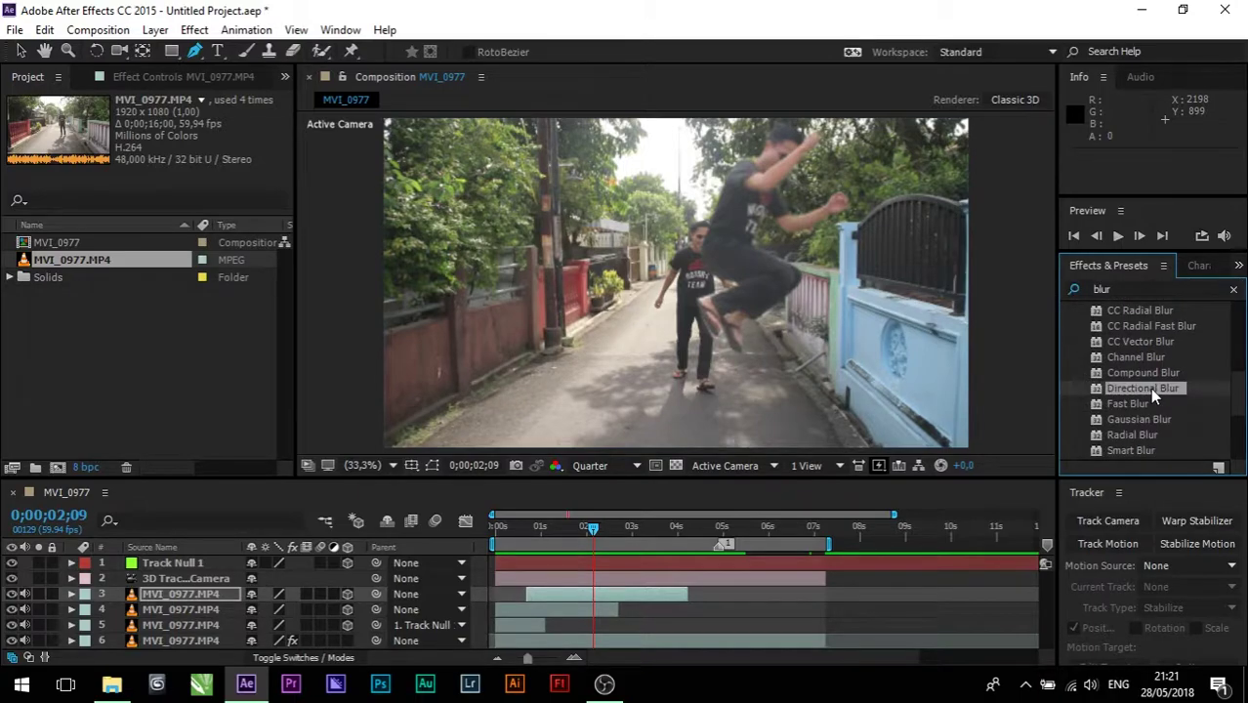
drag(1149, 388, 644, 595)
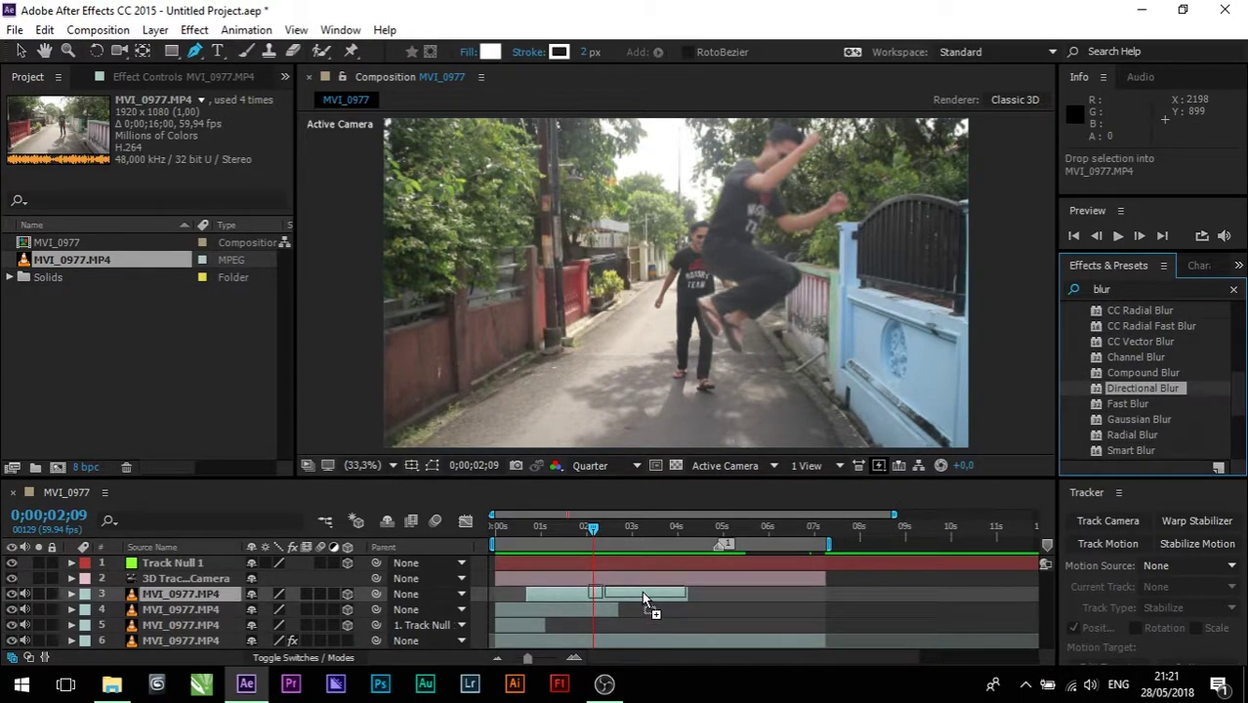
Step: Set the Directional Blur Direction to 30° and review the blurred duplicate across frames
mouse_move(594, 528)
mouse_down()
mouse_move(681, 538)
mouse_move(656, 531)
mouse_up()
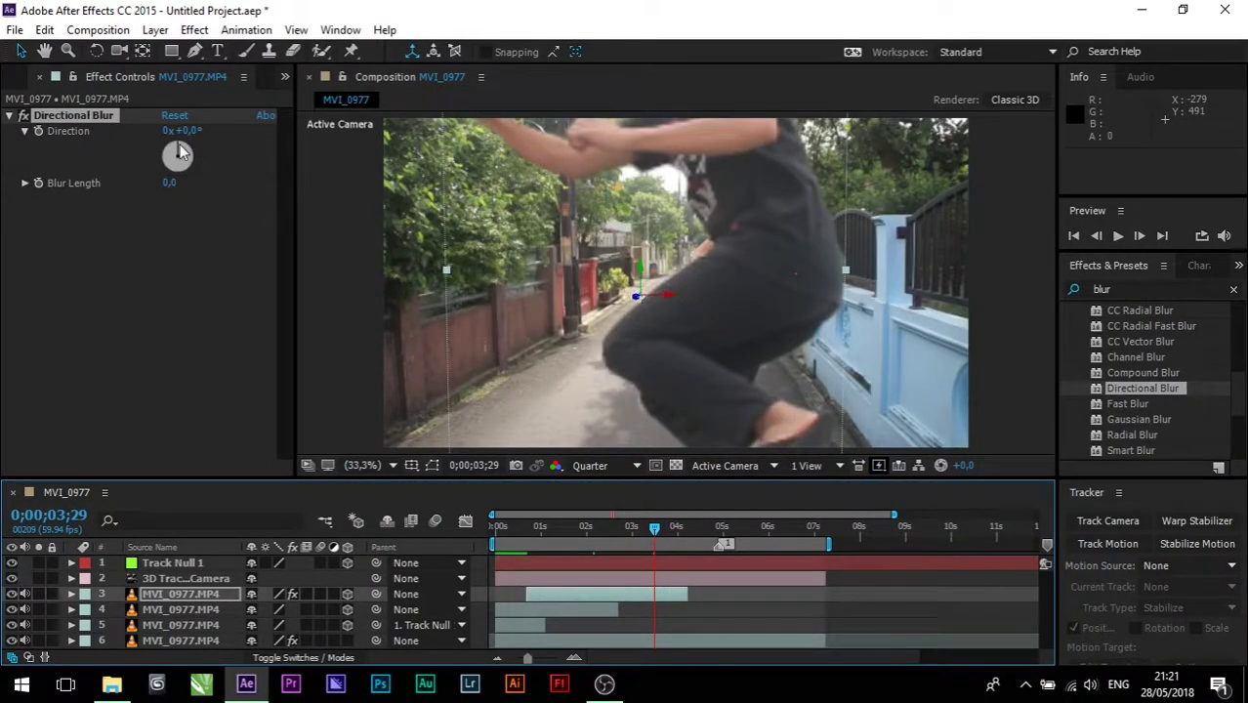
drag(182, 139, 208, 130)
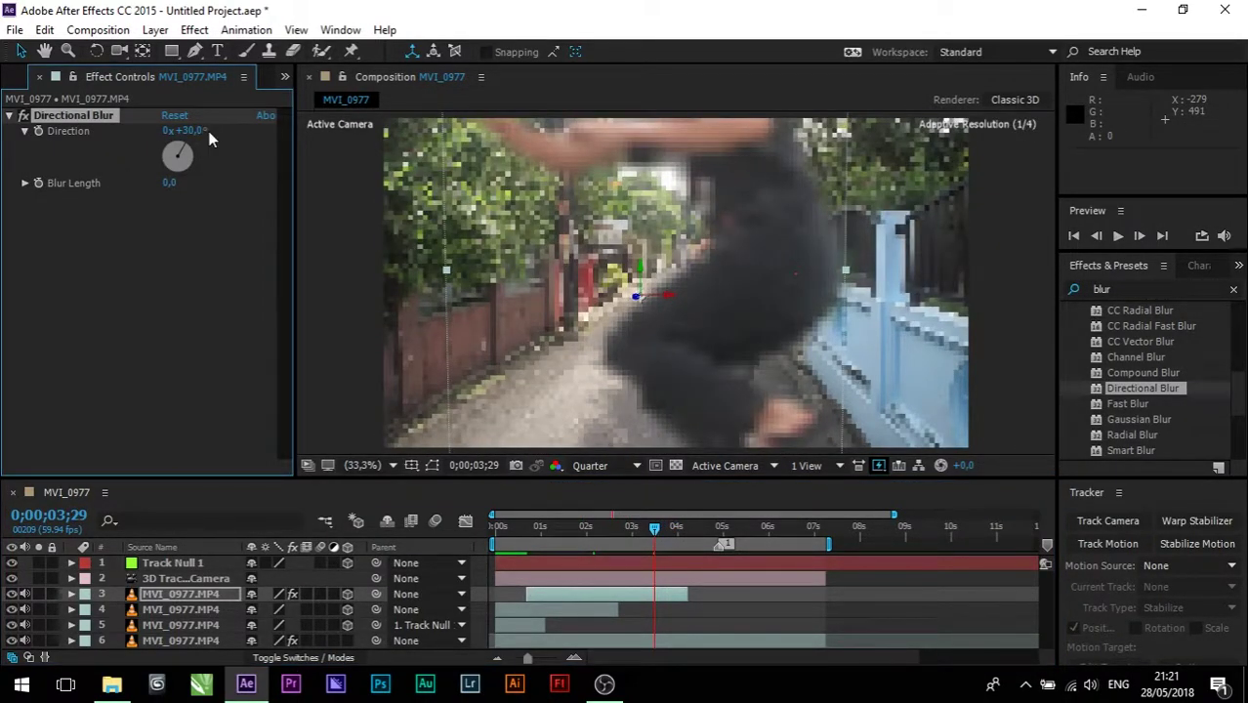
drag(658, 529, 651, 531)
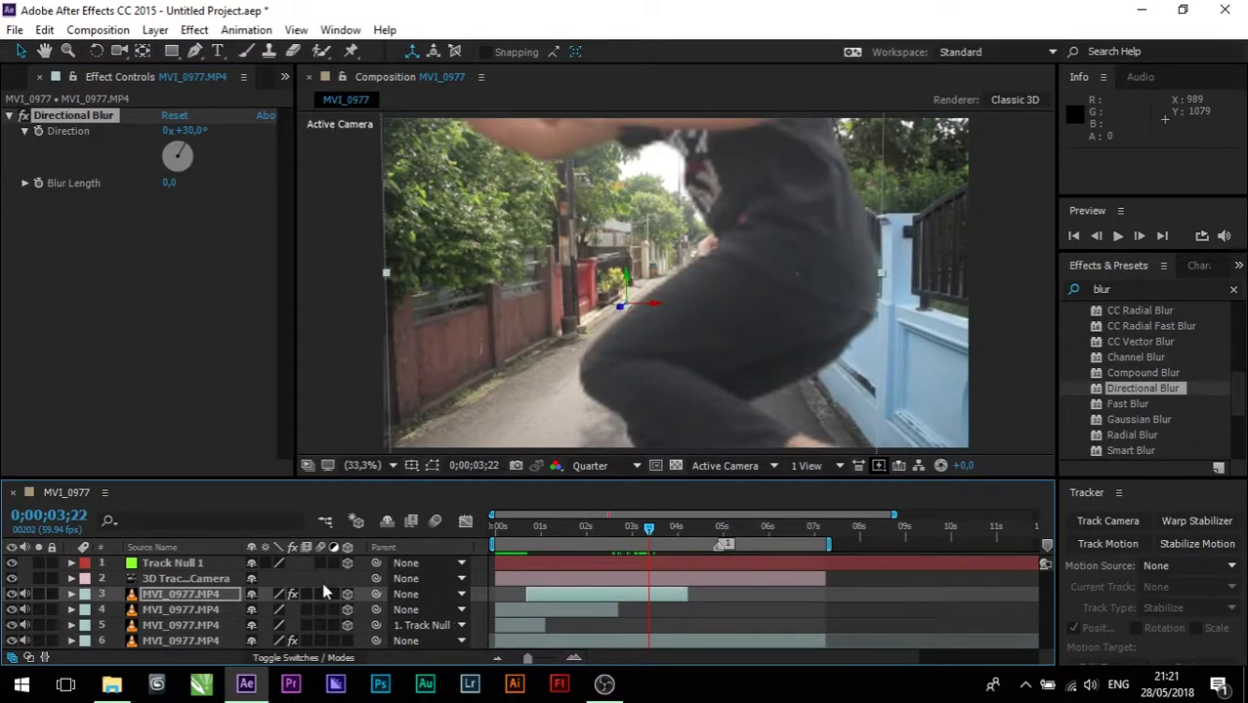
mouse_move(634, 526)
mouse_down()
mouse_move(622, 535)
mouse_move(693, 547)
mouse_move(533, 547)
mouse_up()
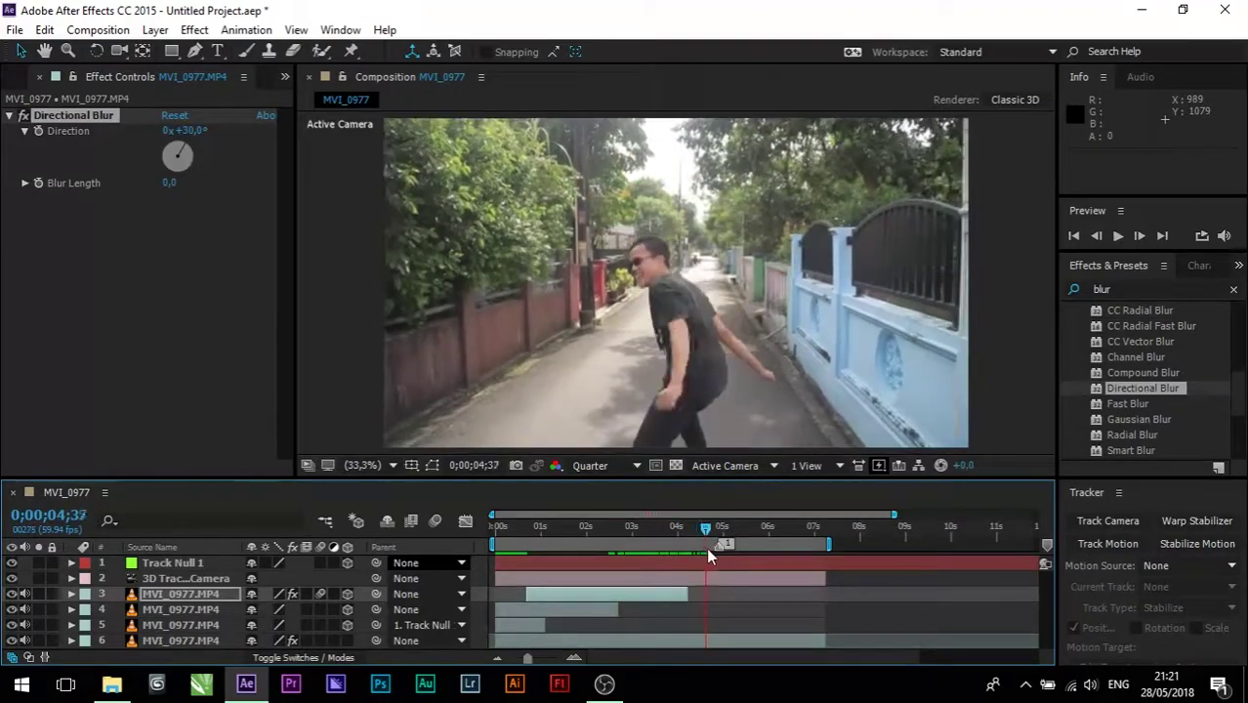
Step: Apply Directional Blur to the layer 4 and layer 5 duplicates, then scrub to review
click(553, 609)
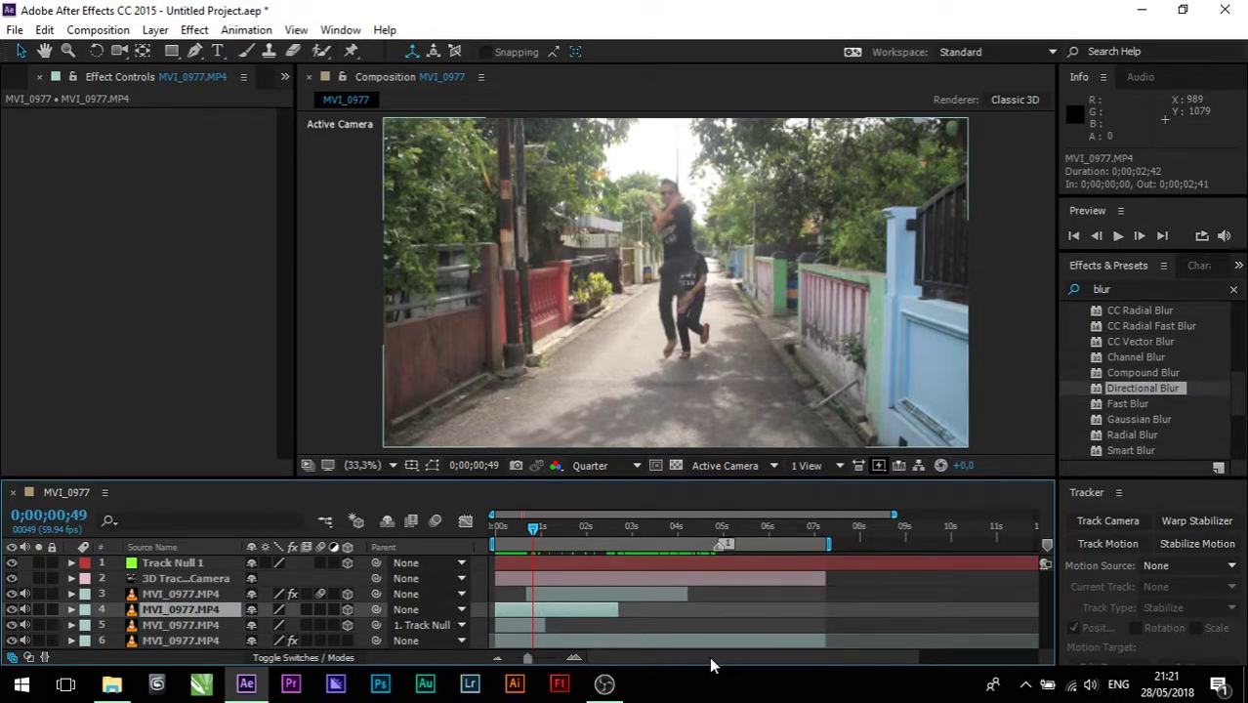
click(522, 625)
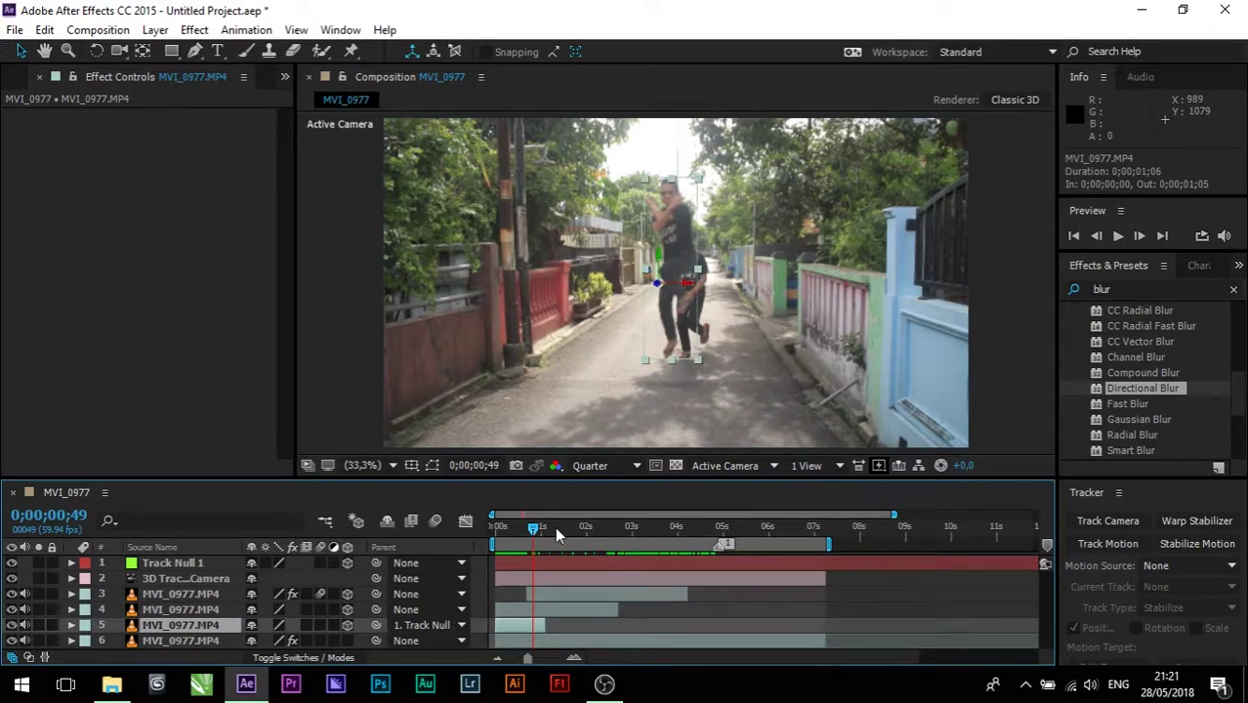
drag(536, 528, 532, 528)
drag(1152, 388, 525, 627)
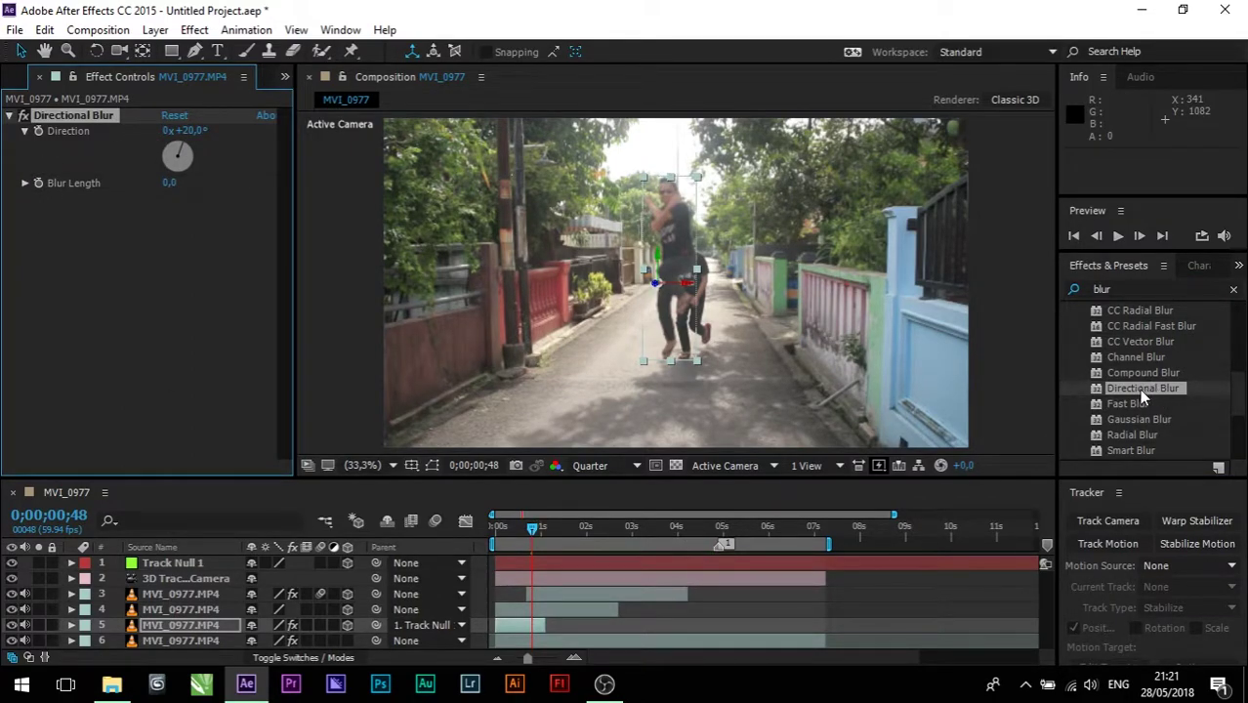
drag(1138, 389, 582, 611)
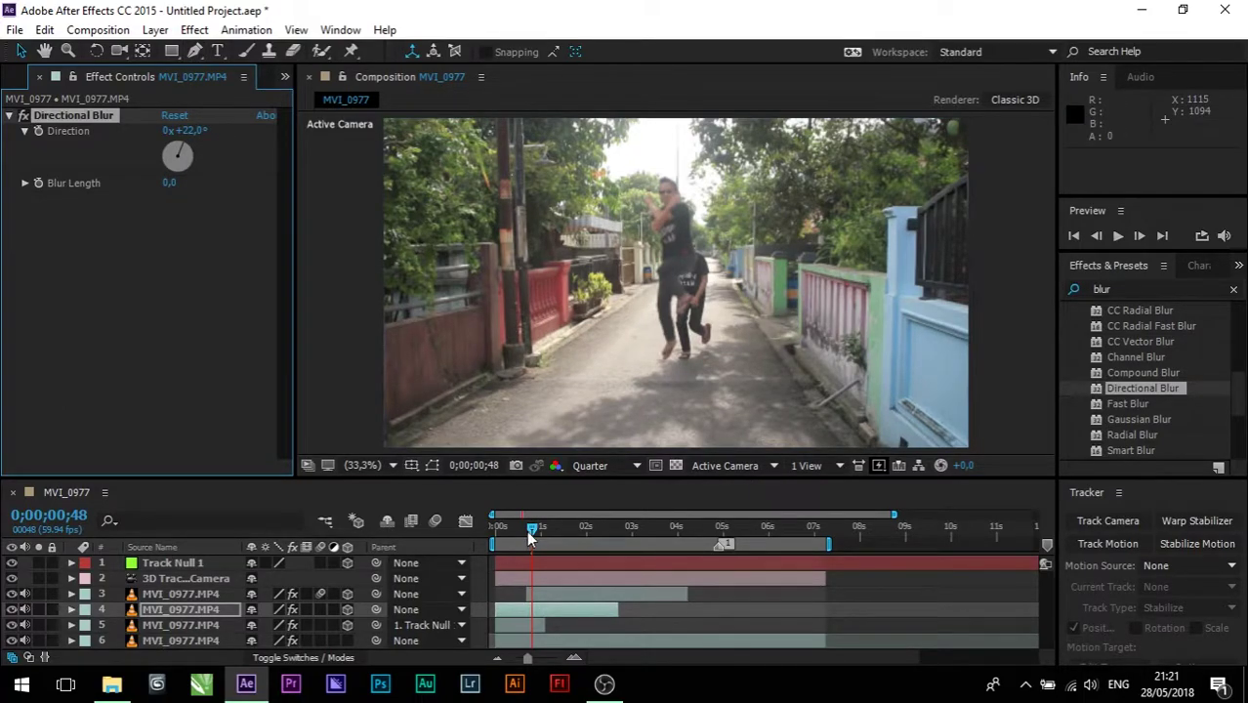
mouse_move(530, 533)
mouse_down()
mouse_move(746, 524)
mouse_move(820, 537)
mouse_move(493, 527)
mouse_up()
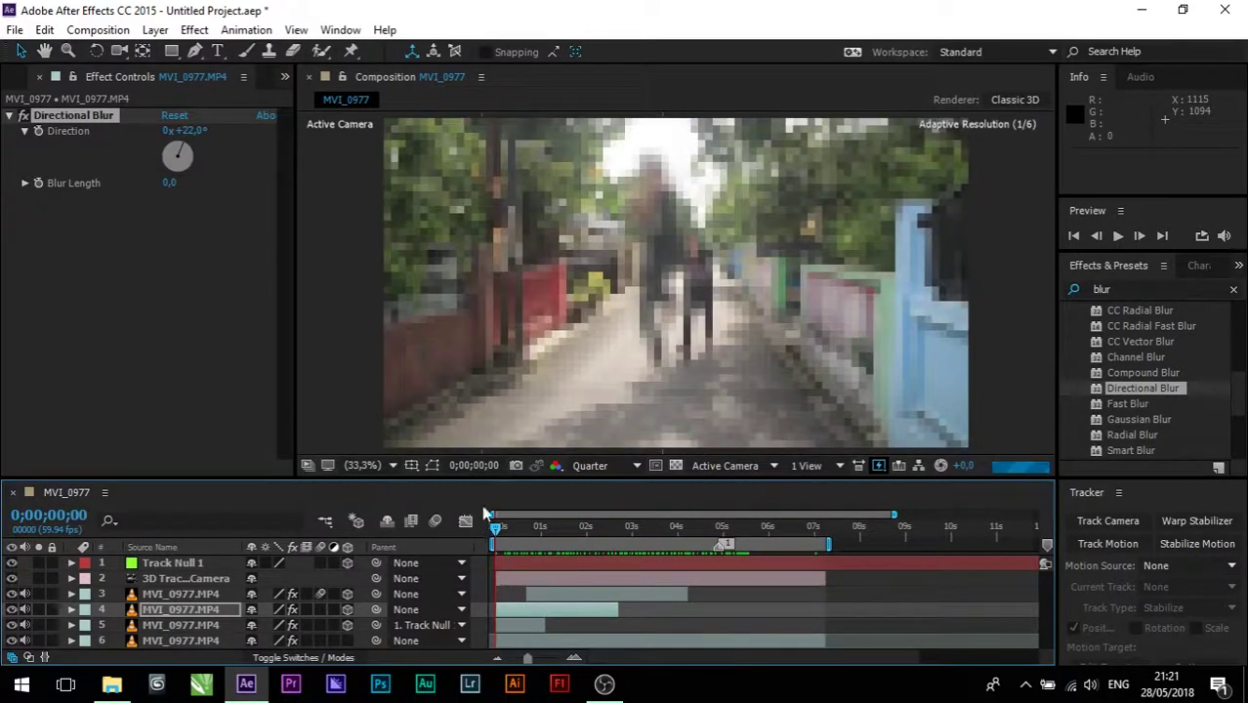